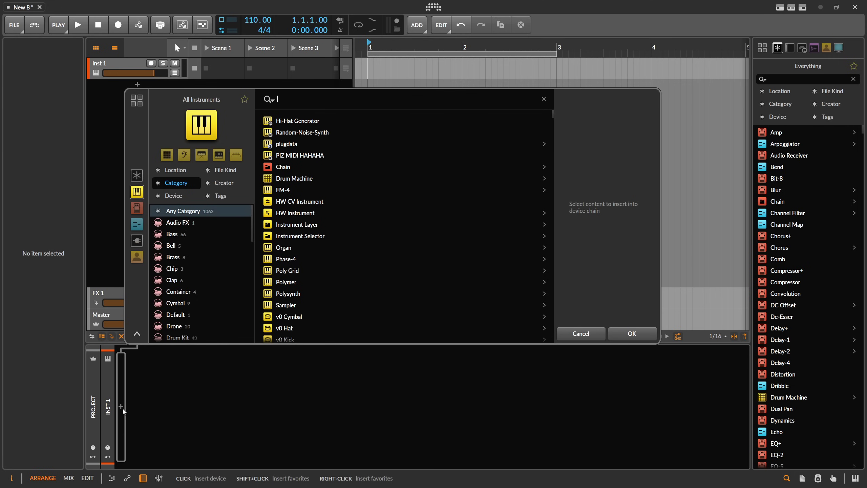
Load the Polymer synth on the instrument track and set the project tempo to 120 BPM
text(polymer)
key(Return)
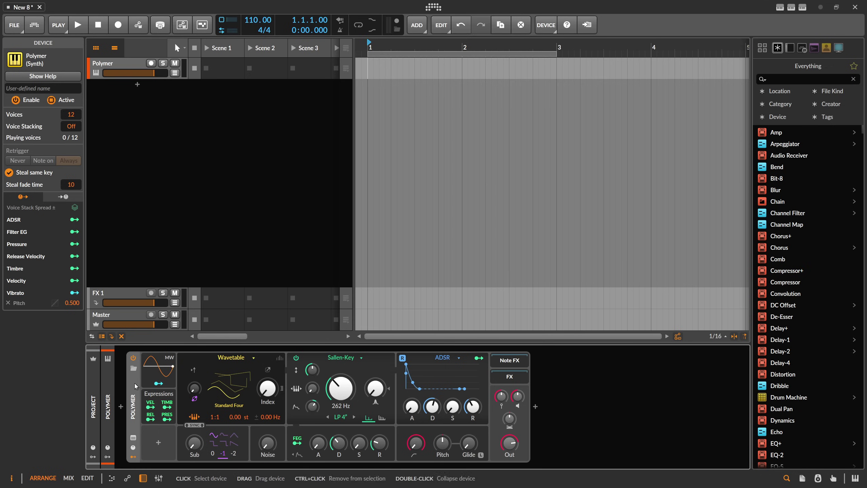
double_click(259, 20)
text(1)
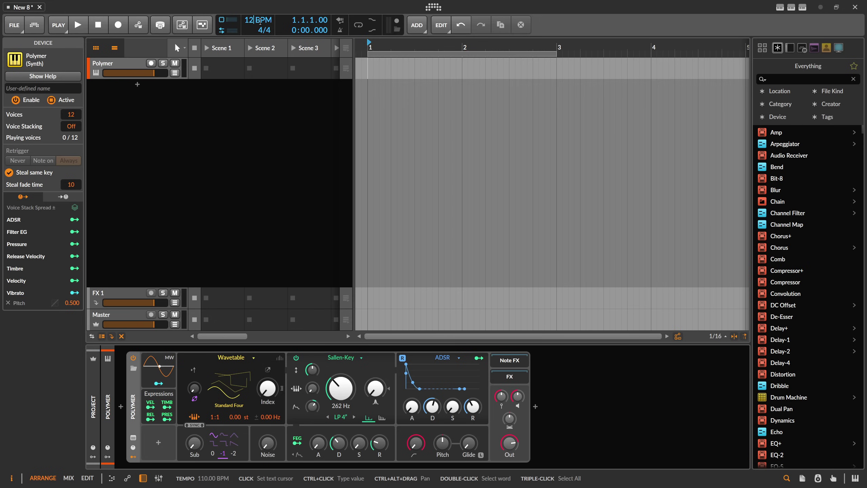
text(20)
key(Return)
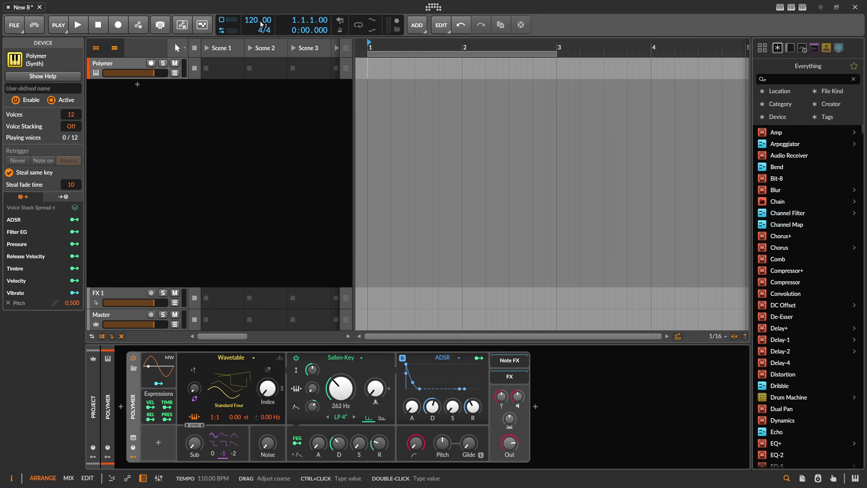
Arm the Polymer track for recording
click(148, 68)
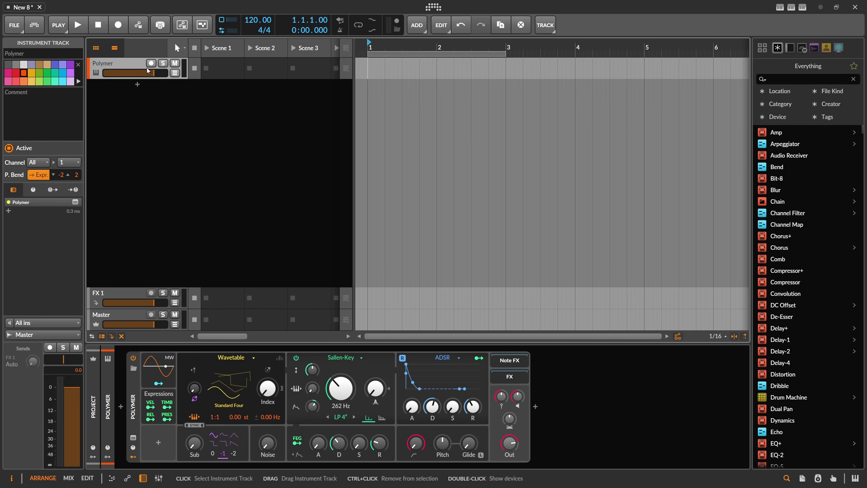
click(148, 67)
Insert the VirtualKeyboard plug-in ahead of Polymer in the device chain and move its window up over the arranger timeline
click(120, 407)
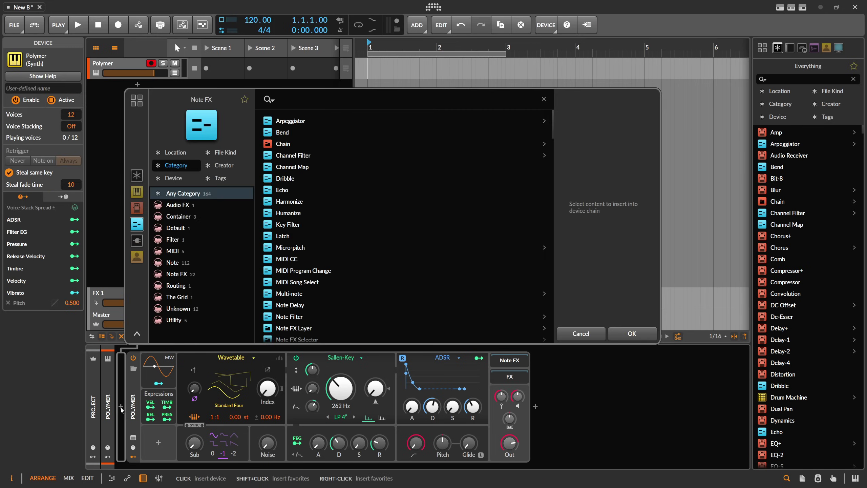
text(virtual)
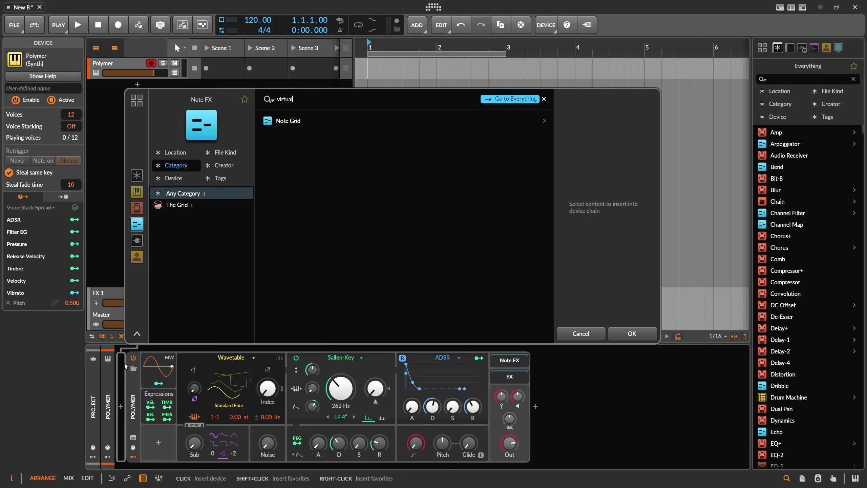
click(138, 179)
key(Return)
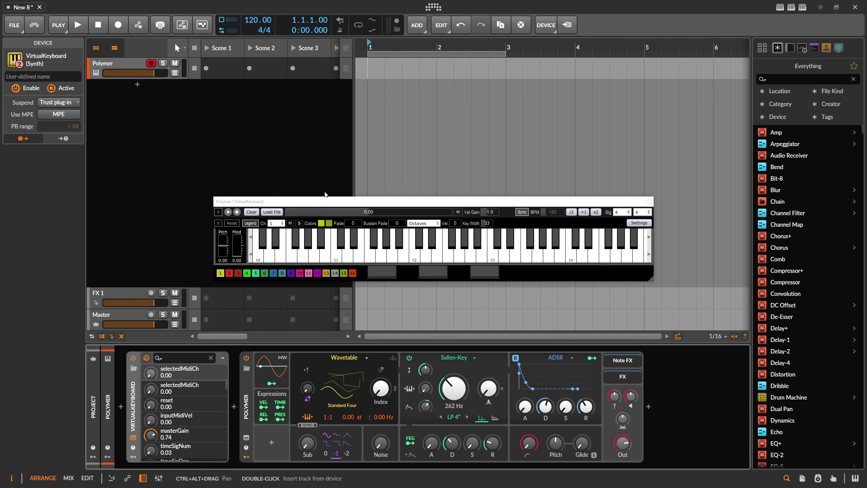
drag(325, 195, 444, 67)
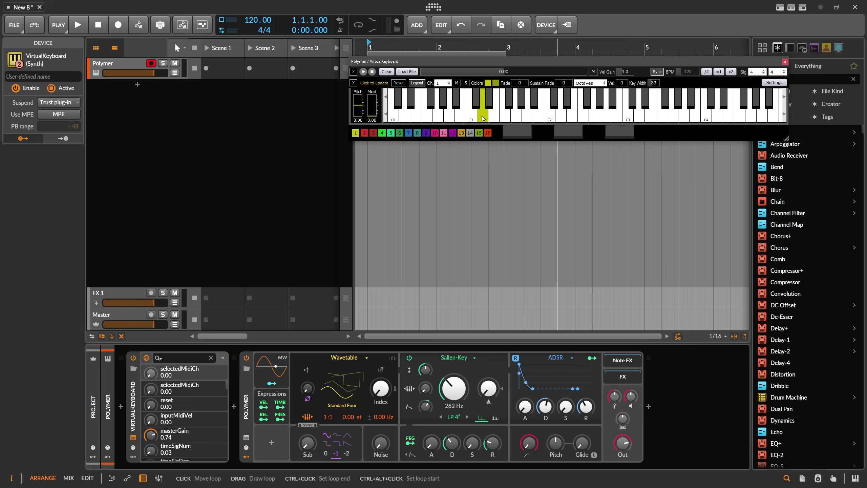
drag(445, 64, 458, 48)
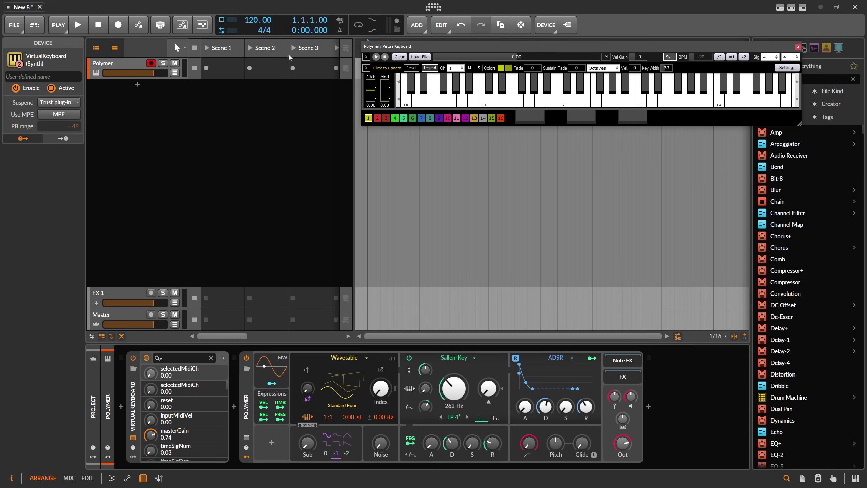
Set Polymer's oscillator unison to 16 voices in Fat mode and raise the filter cutoff to about 533 Hz
click(139, 58)
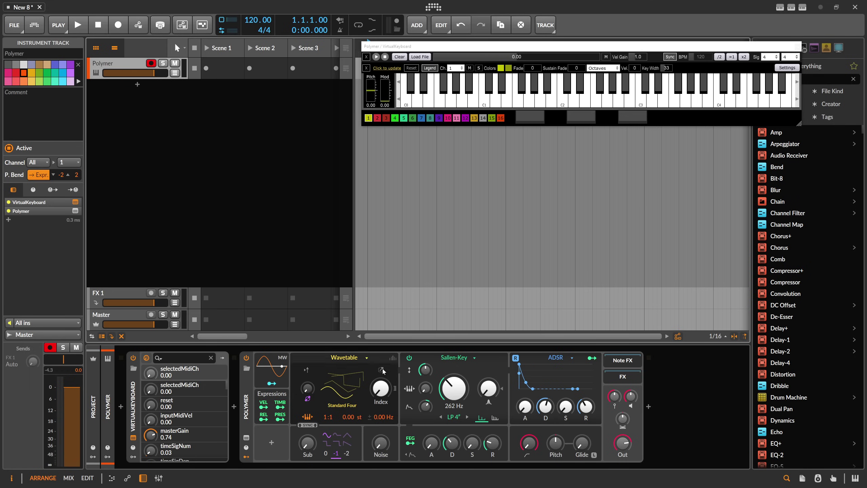
click(307, 416)
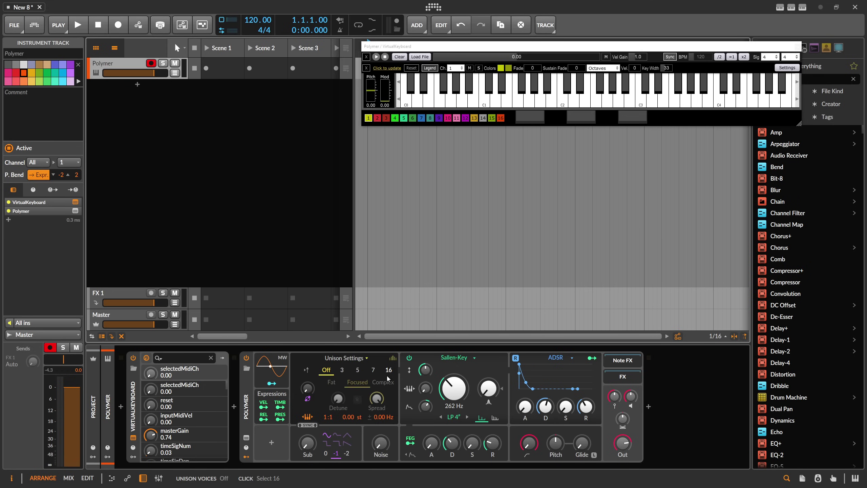
key(ctrl+z)
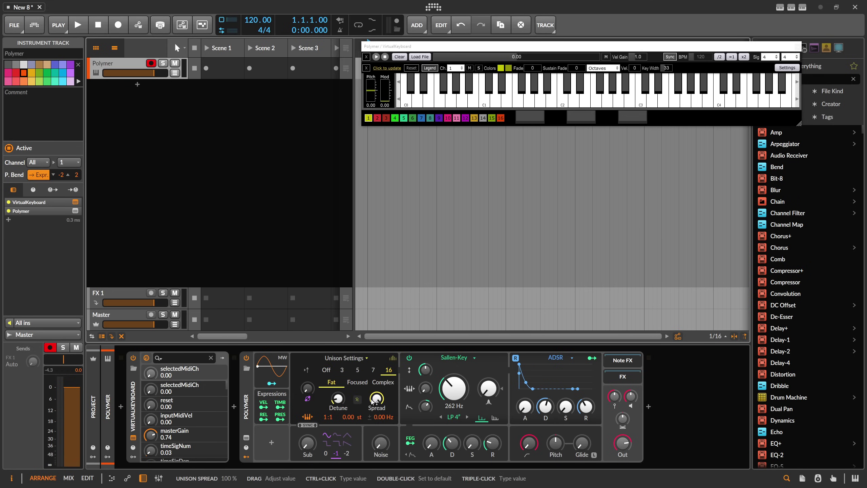
double_click(428, 409)
drag(456, 392, 455, 385)
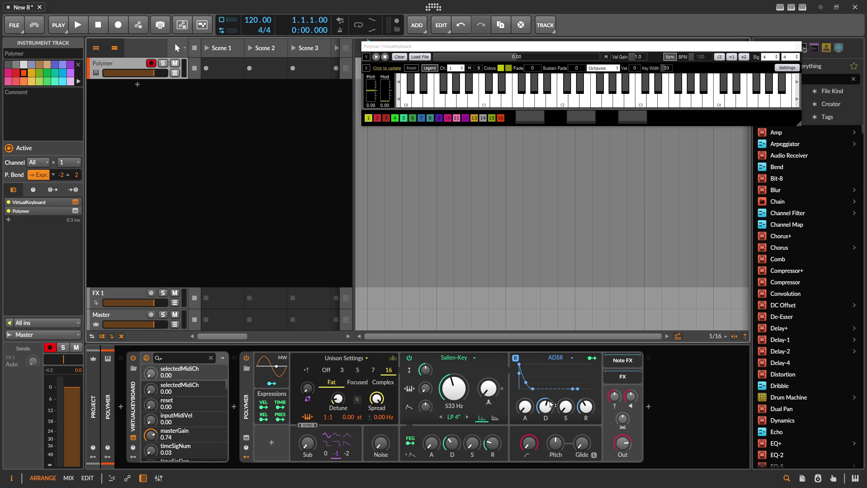
Raise the sustain of Polymer's ADSR amplitude envelope to full and set its attack to about 15.4 ms
drag(566, 407, 566, 348)
drag(525, 407, 525, 392)
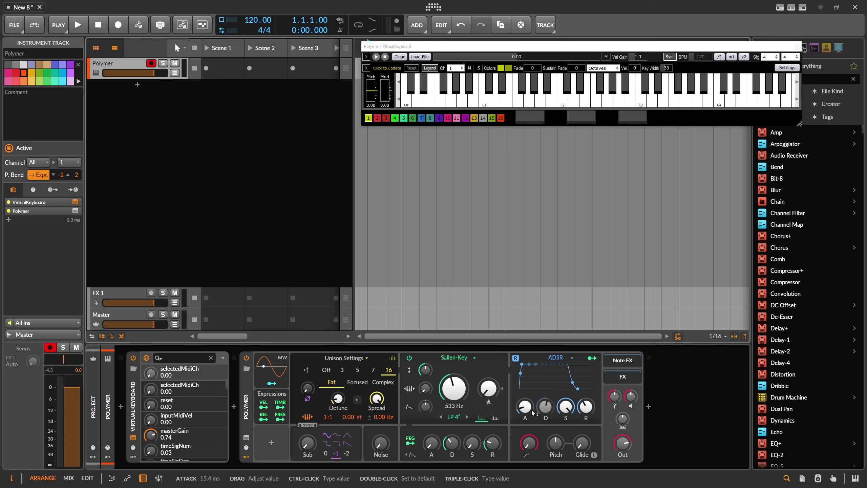
drag(630, 397, 630, 409)
Insert a Note Grid device at the start of the device chain and open its patch editor
click(122, 408)
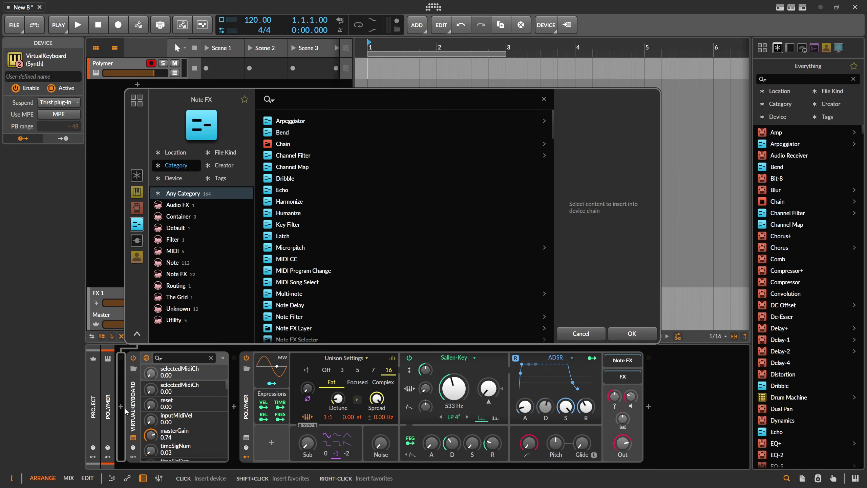
text(note grid)
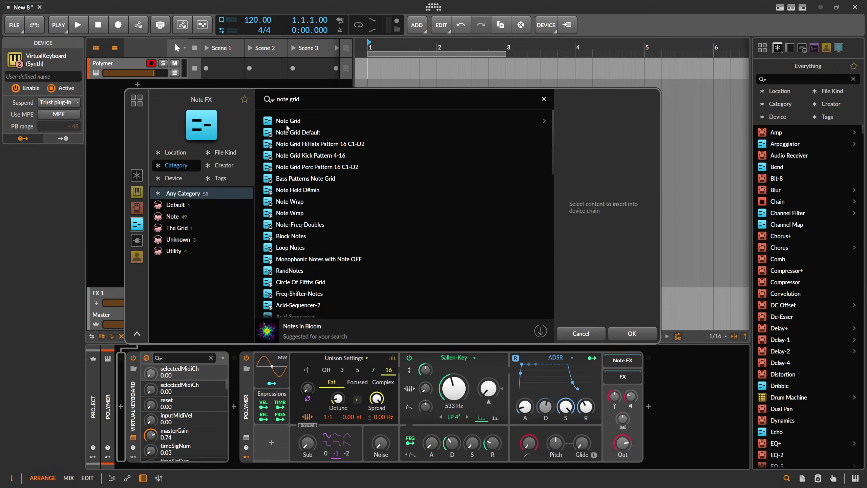
key(Return)
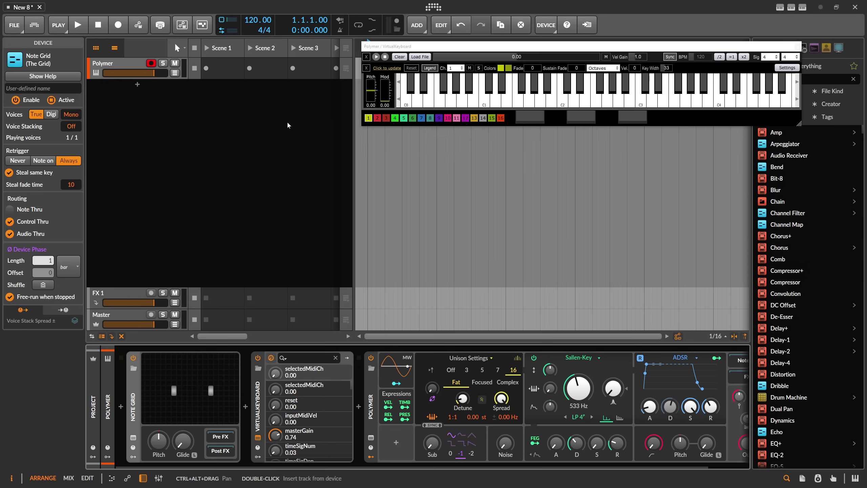
click(194, 374)
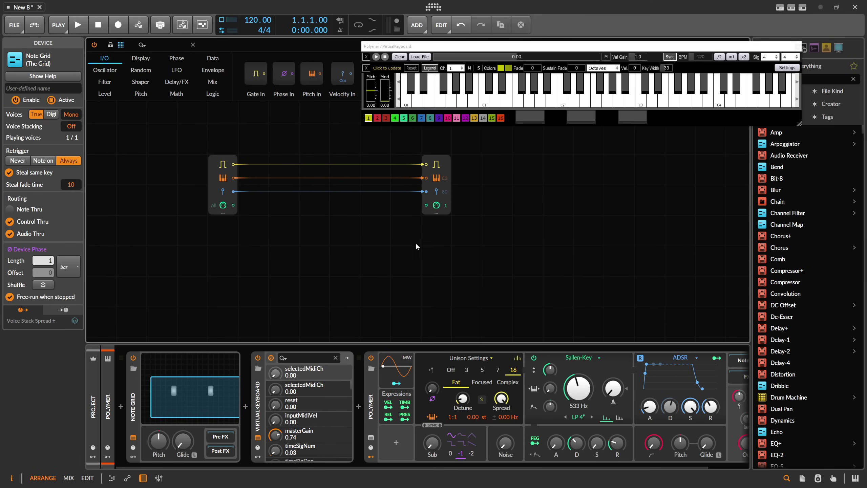
Duplicate the Note Out module with its gate, pitch and velocity connections, placing the copy directly below the original
click(213, 158)
click(270, 232)
click(449, 170)
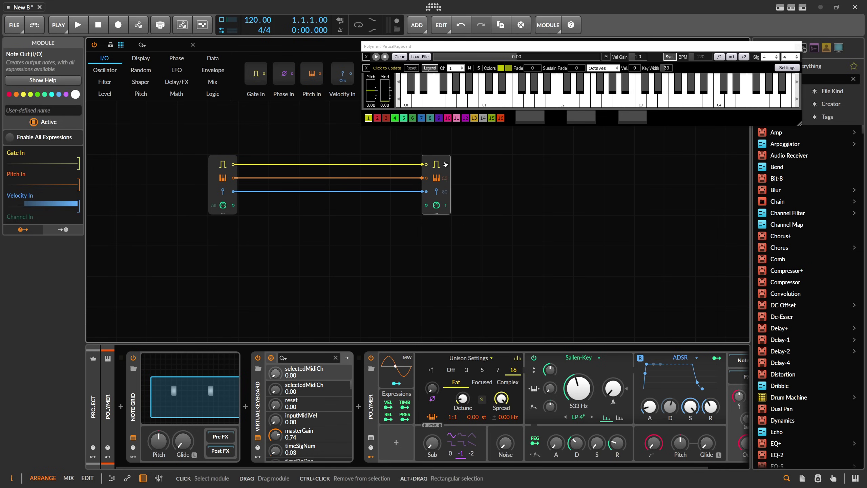
drag(445, 165, 445, 242)
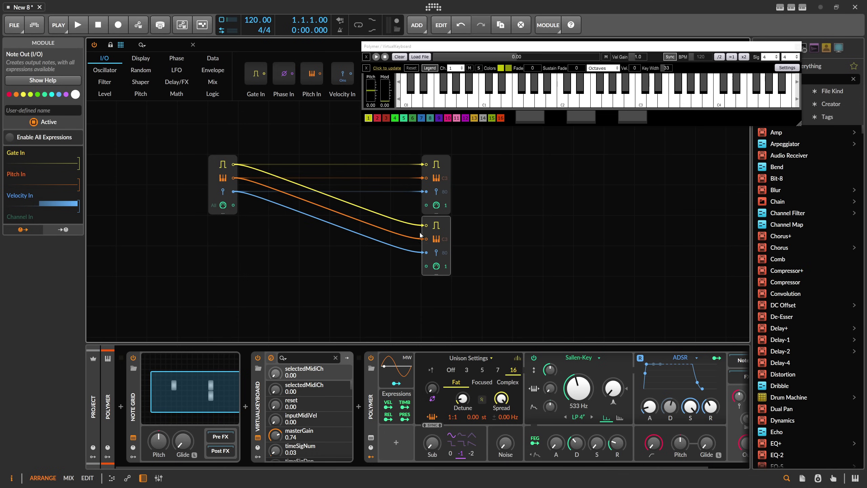
click(440, 231)
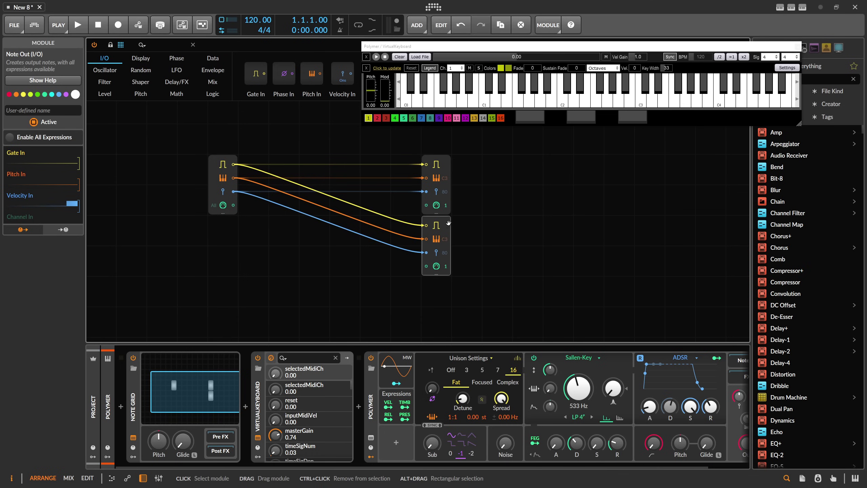
Insert an Octaver module set to -1 before the pitch input of the lower Note Out
click(164, 44)
text(oc)
drag(110, 74, 408, 271)
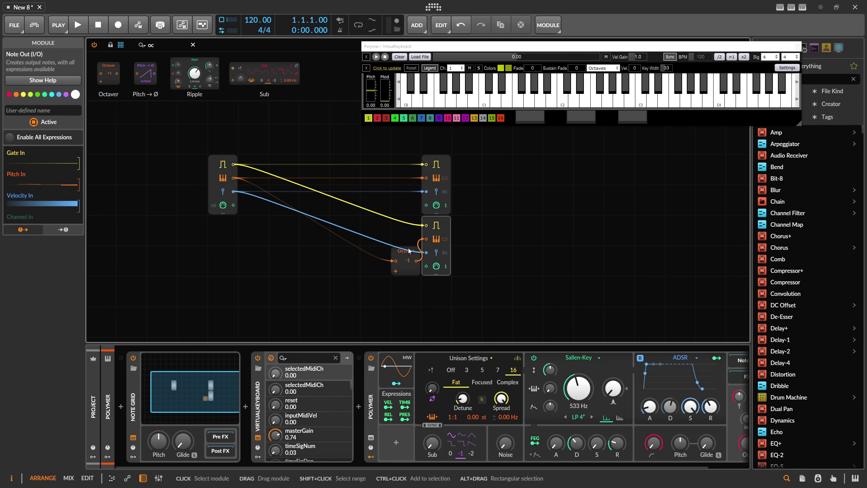
click(410, 251)
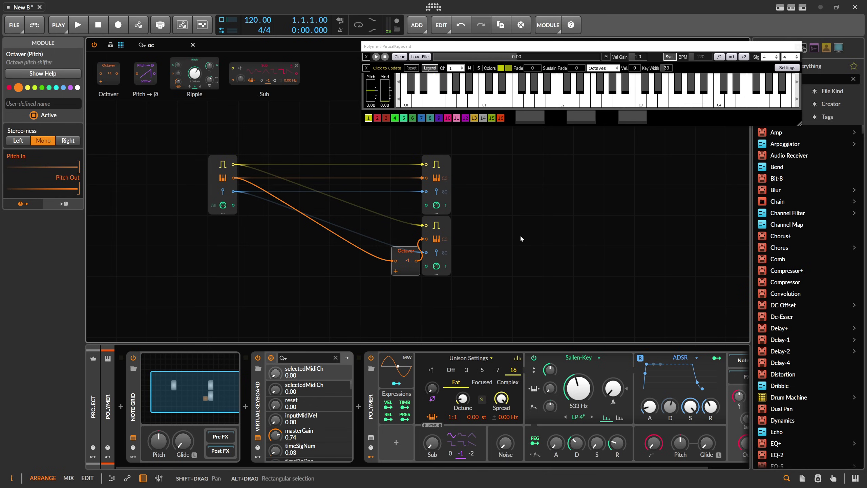
Duplicate the upper Note Out module with its connections, placing the copy directly above it
scroll(485, 233, up, 2)
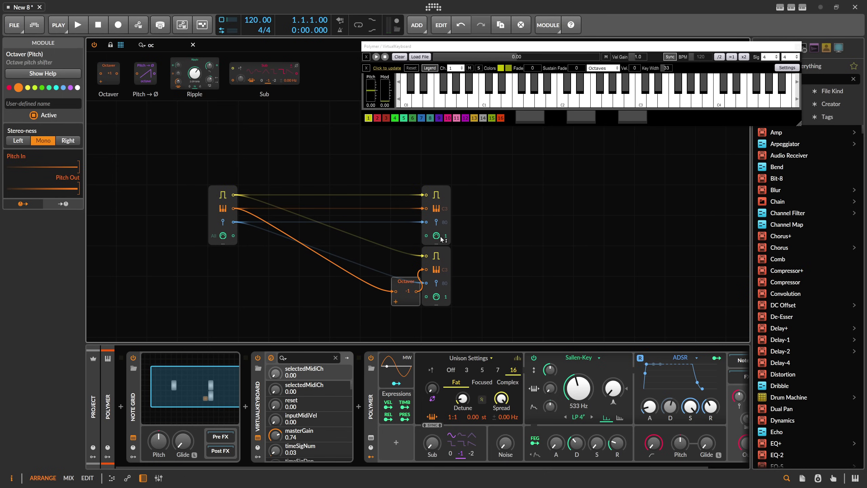
scroll(447, 231, up, 2)
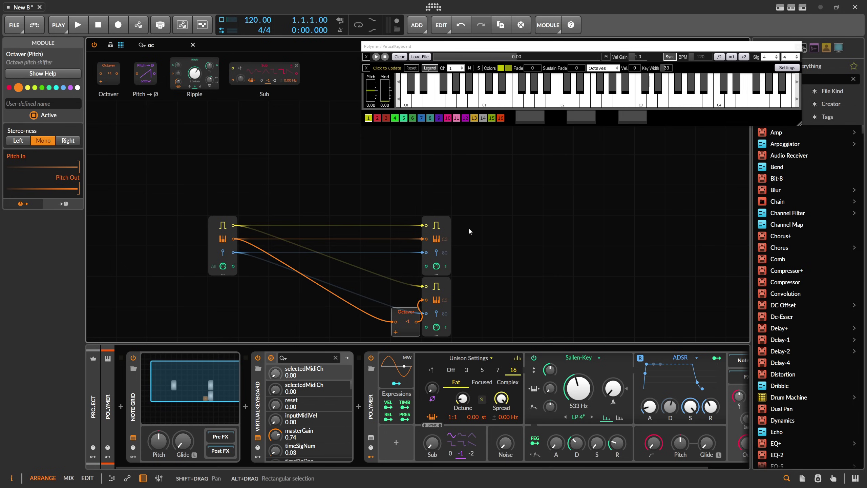
click(445, 221)
drag(446, 228, 451, 176)
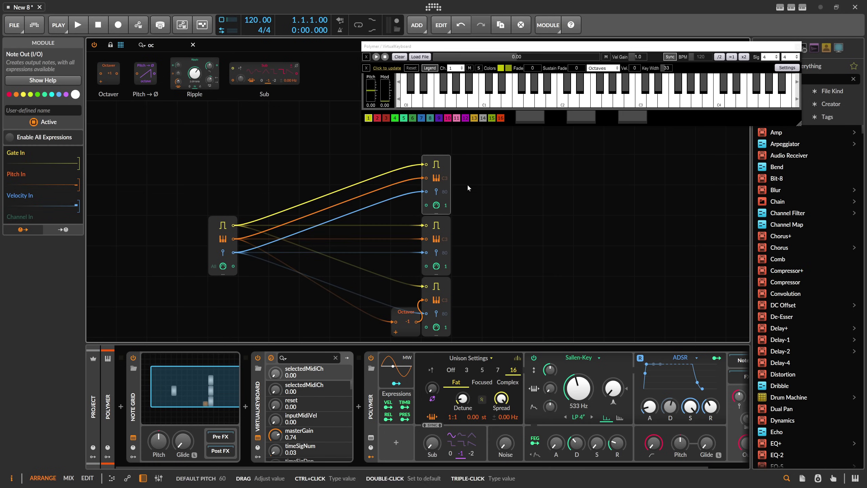
Insert a Transpose module set to 7 semitones before the pitch input of the topmost Note Out
drag(160, 45, 129, 51)
text(ic)
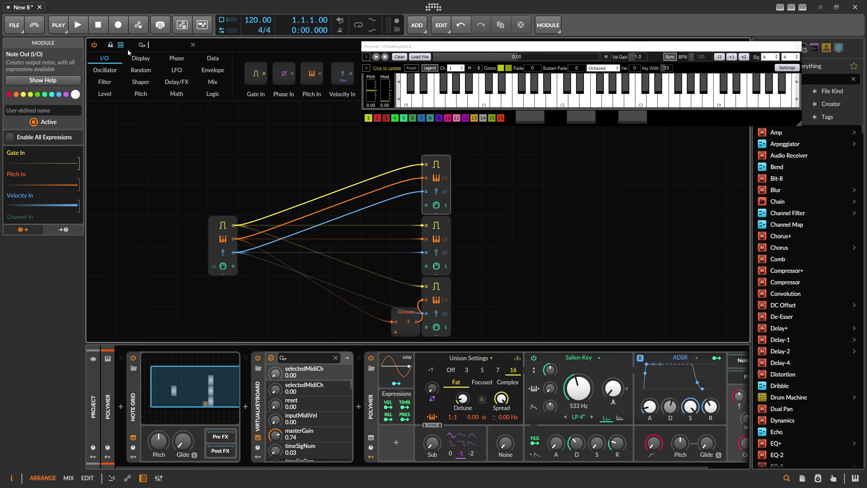
key(BackSpace)
key(BackSpace)
text(trans)
drag(261, 73, 405, 191)
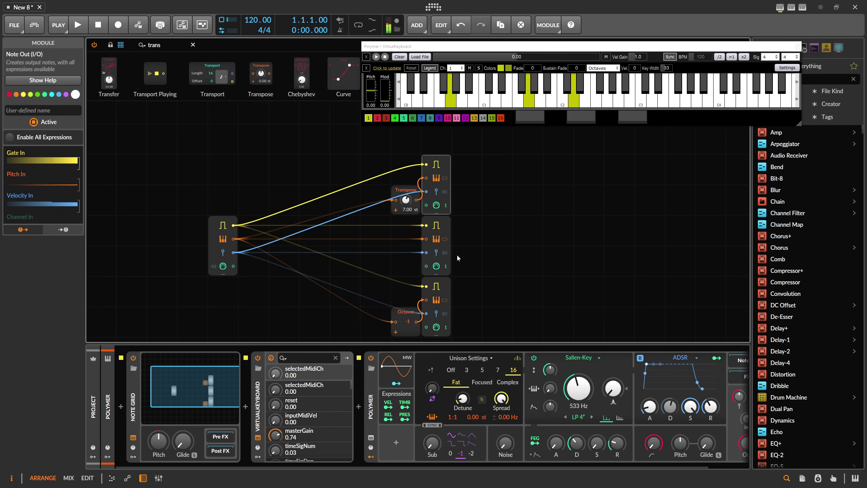
Raise Polymer's Sallen-Key filter cutoff to about 1.69 kHz and switch the filter mode to LP 2
drag(577, 389, 577, 371)
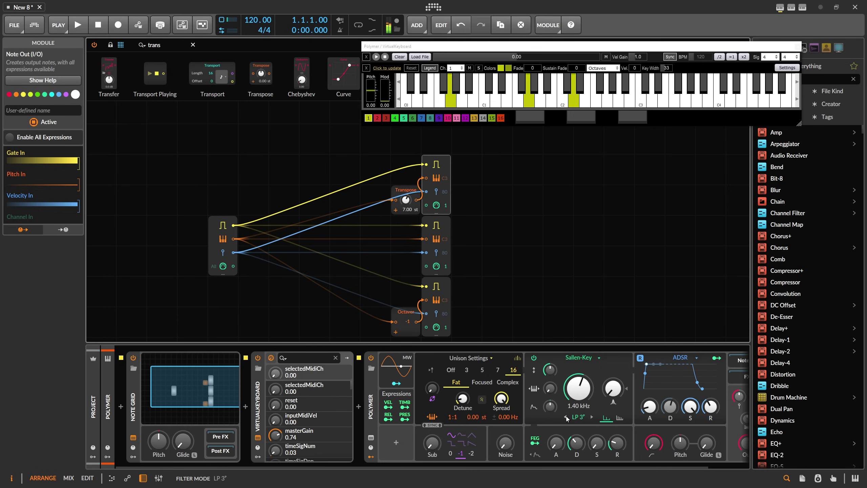
click(566, 417)
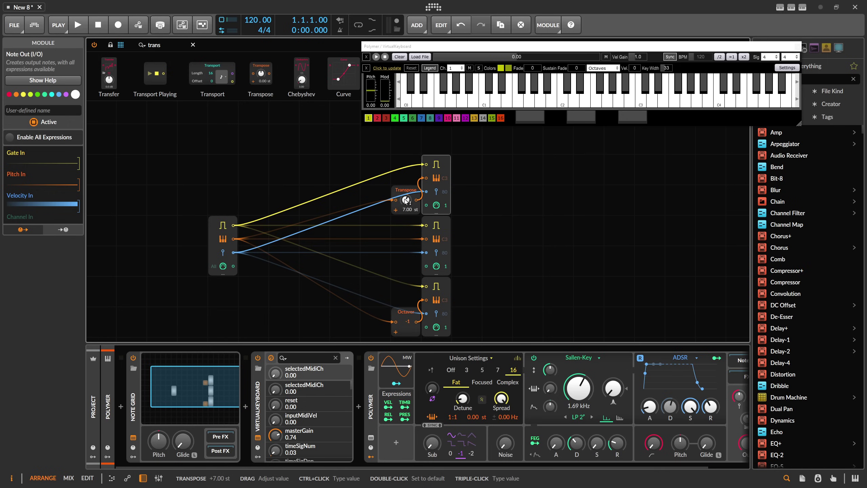
Try a duplicated Note Out and Transpose pair at 5 semitones above the existing modules, and delete the copied pair
scroll(412, 217, up, 3)
click(404, 249)
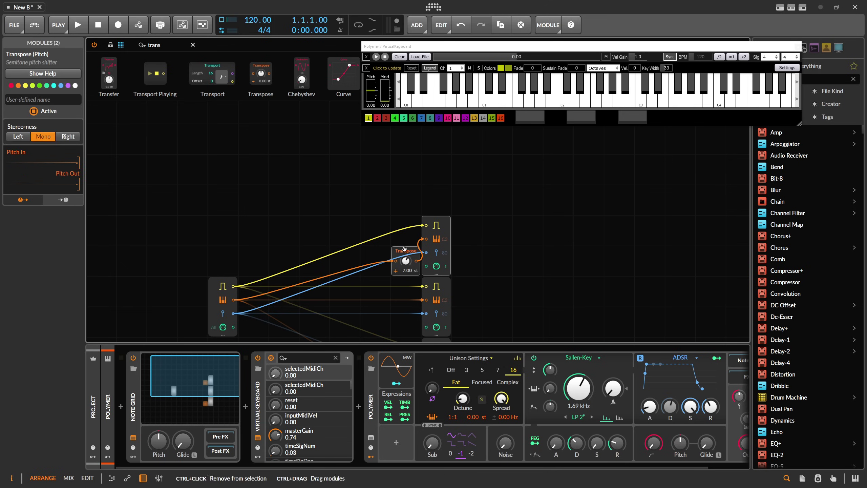
key(ctrl+d)
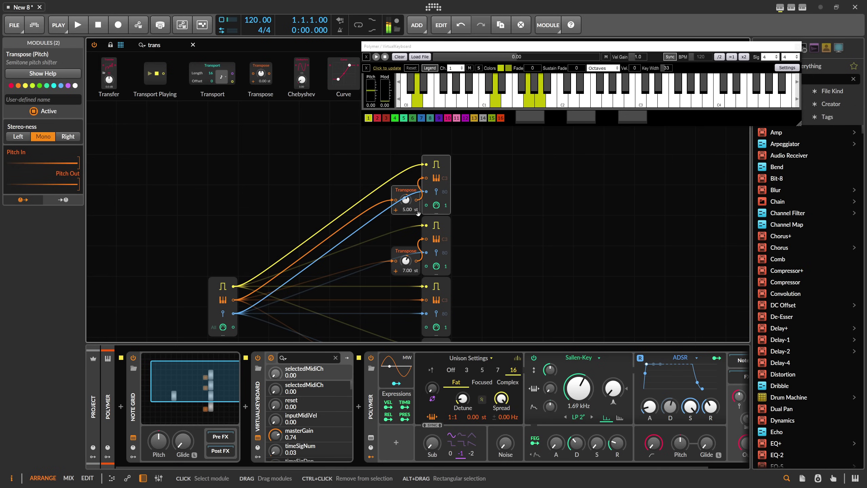
drag(351, 178, 479, 200)
key(Delete)
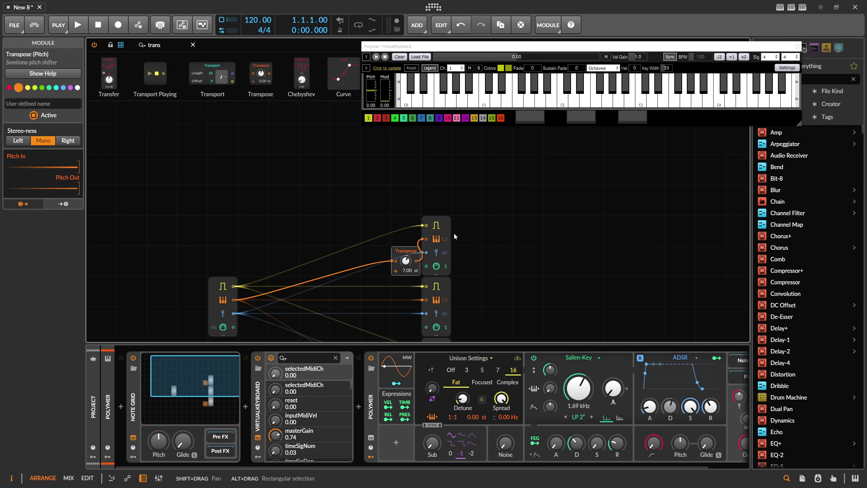
Duplicate the topmost Note Out and its Transpose upward, and delete the copied Transpose so the pitch feeds the new Note Out directly
drag(449, 210, 445, 167)
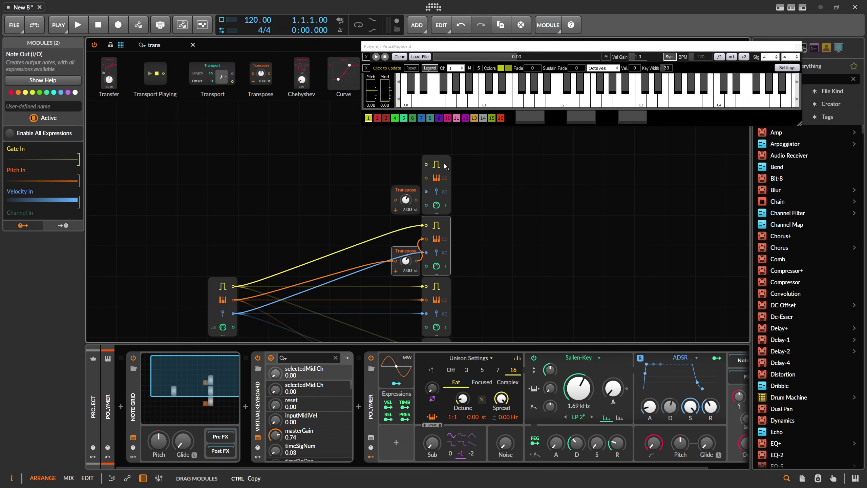
click(403, 189)
key(Delete)
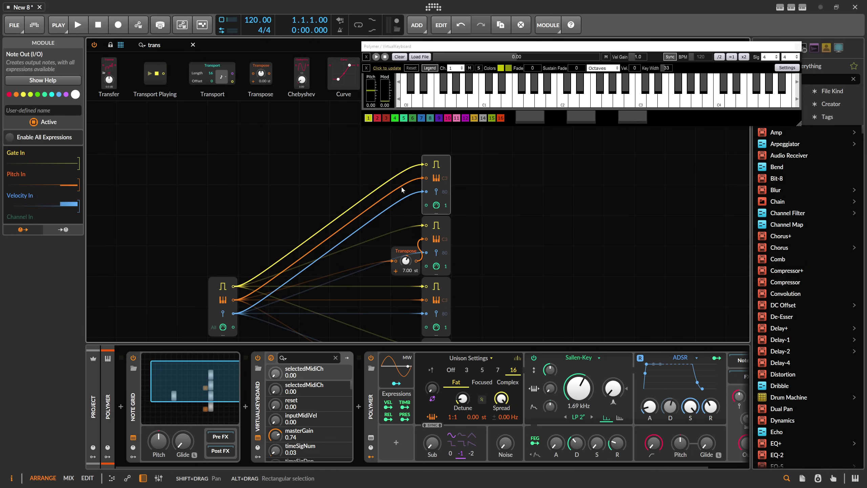
Disconnect the pitch cable from the topmost Note Out and set its fixed pitch to A3
double_click(426, 177)
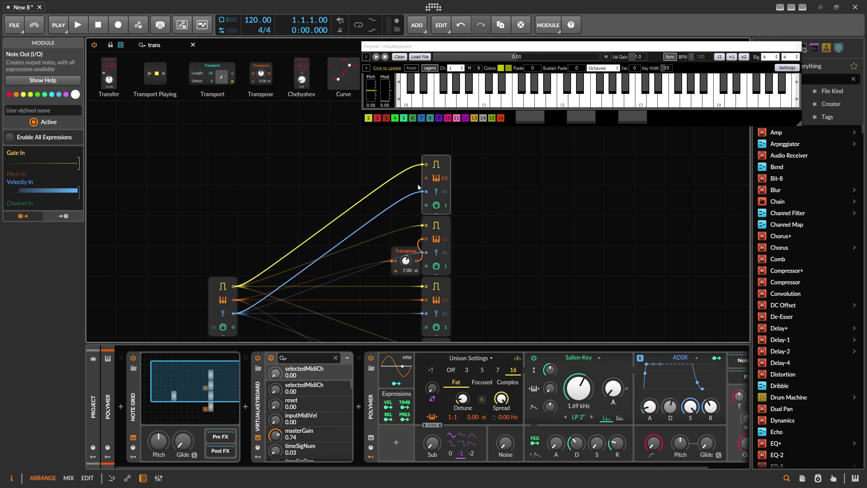
ctrl+click(445, 179)
text(A4)
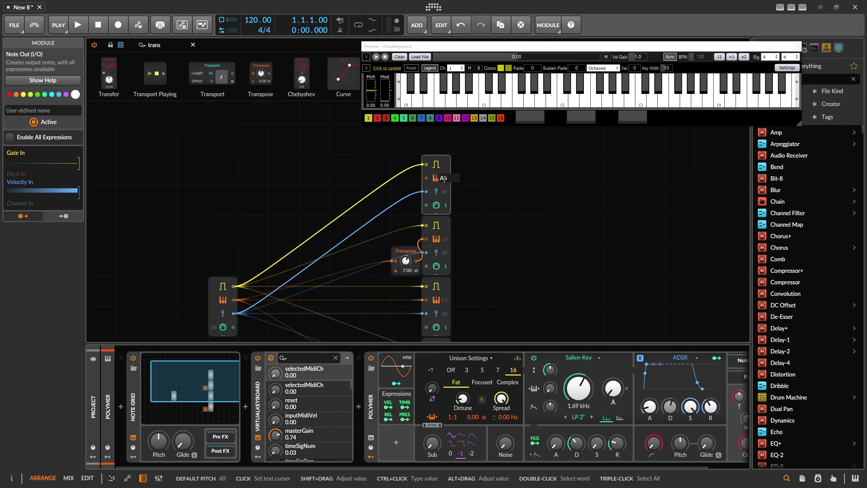
key(Return)
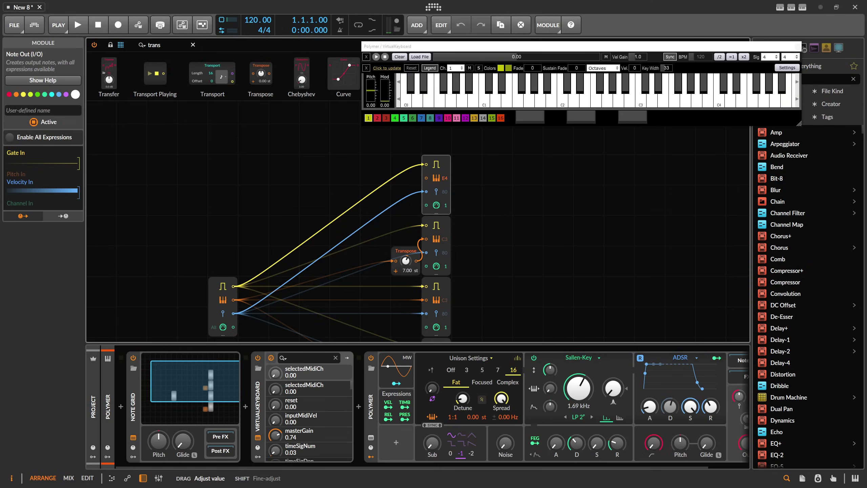
drag(444, 178, 444, 180)
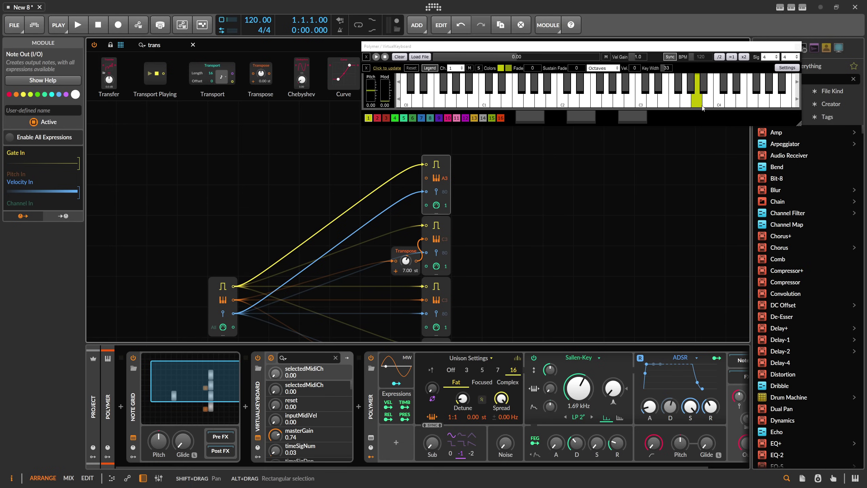
Examine the stack of Note Out modules from the fixed-pitch voice down to the octave-shifted one
drag(702, 106, 653, 104)
scroll(468, 161, down, 1)
scroll(458, 171, up, 1)
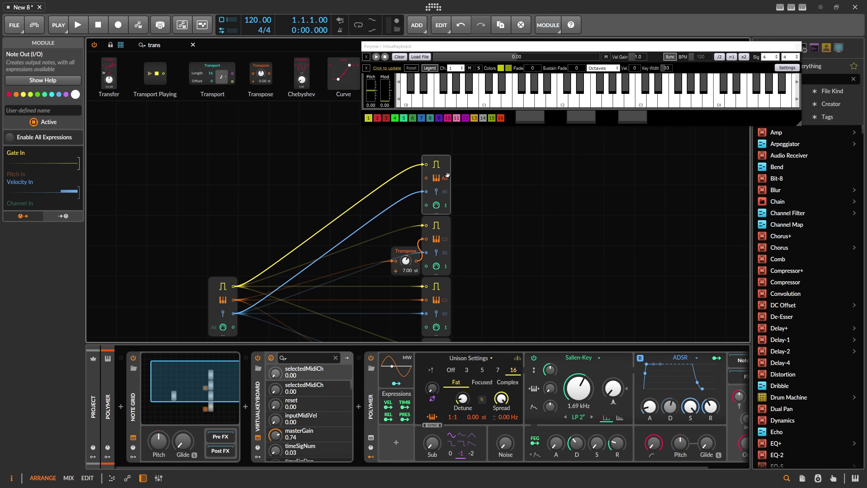
scroll(445, 171, down, 2)
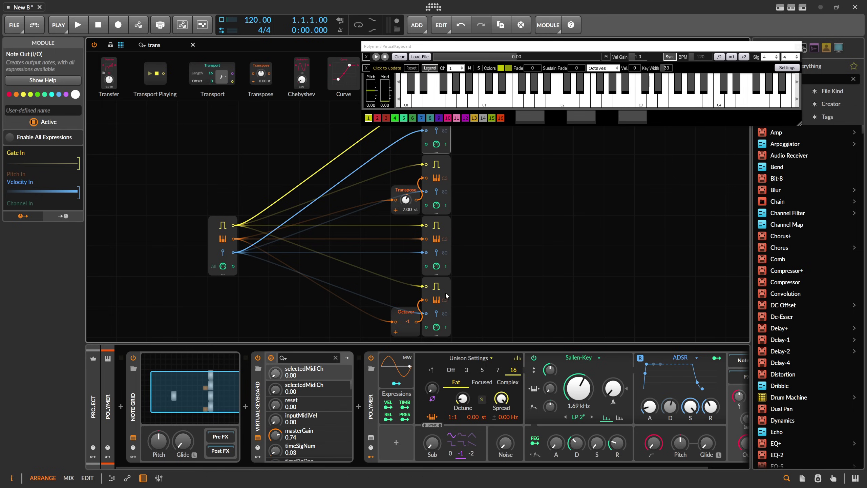
scroll(446, 222, up, 2)
click(446, 224)
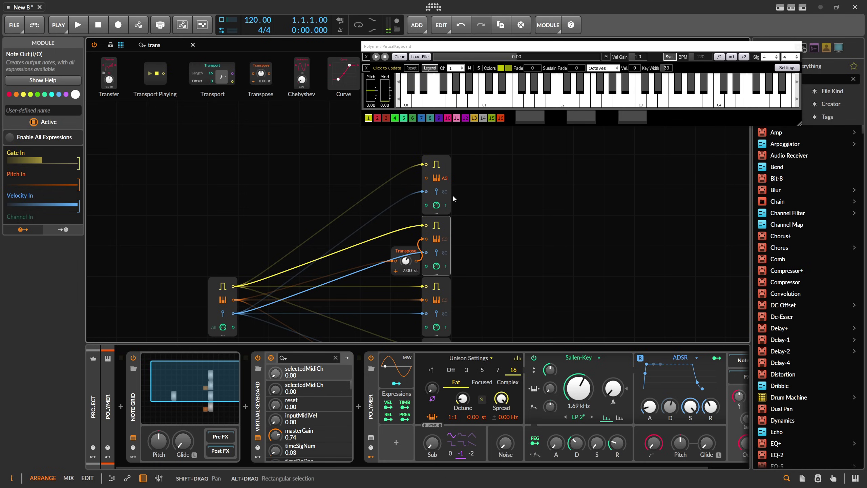
scroll(453, 199, down, 3)
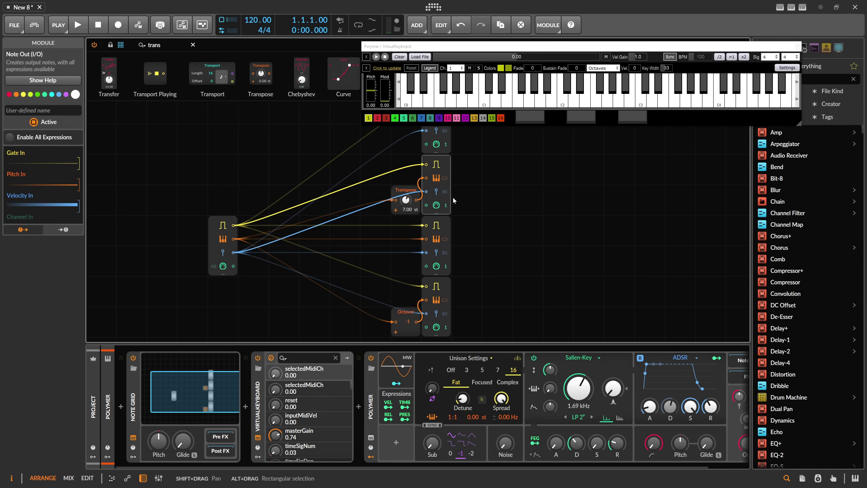
Move the A3 Note Out up one slot and duplicate the Note Out and 7-semitone Transpose pair into the gap
scroll(452, 196, up, 2)
scroll(450, 201, up, 3)
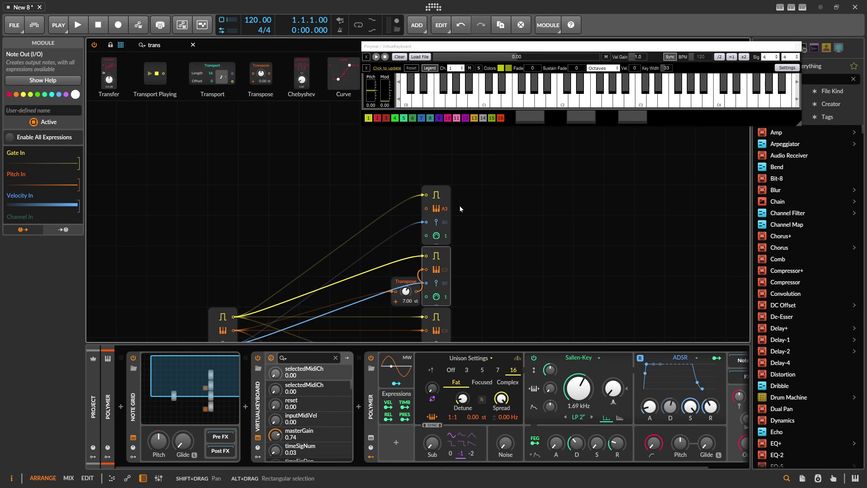
drag(473, 206, 419, 190)
drag(443, 200, 445, 140)
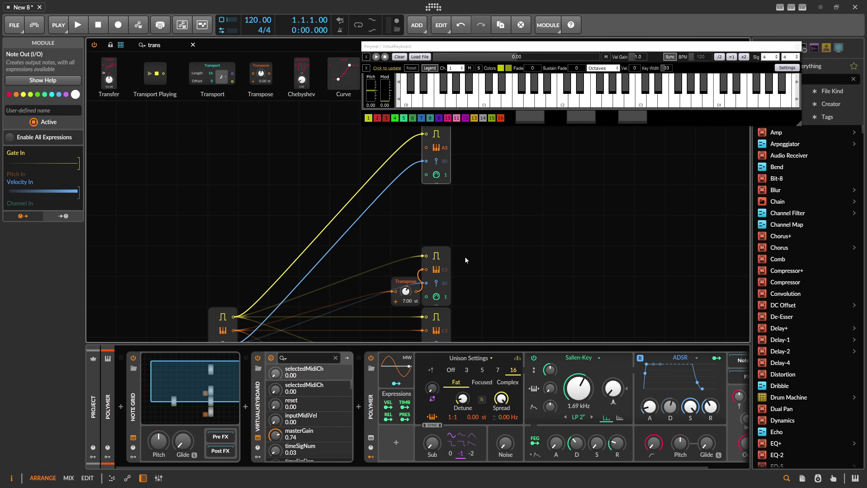
drag(475, 288, 443, 200)
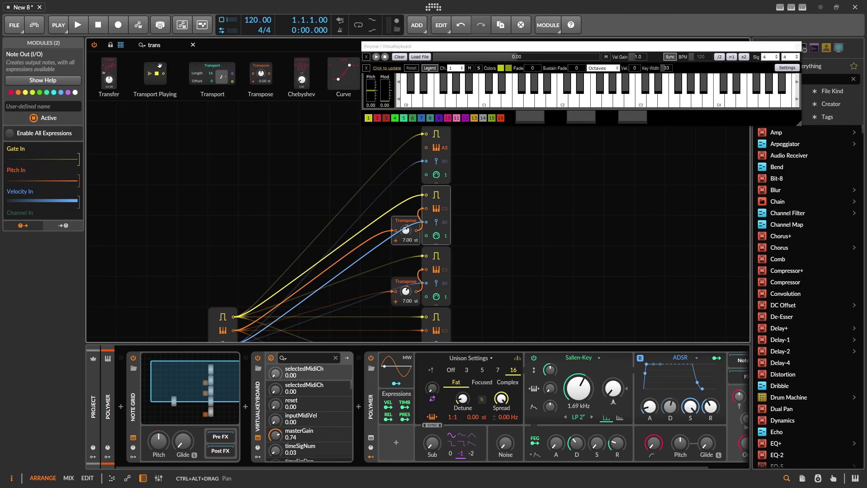
Insert an Octaver module at +1 between the duplicated Transpose and its Note Out
key(BackSpace)
key(BackSpace)
key(BackSpace)
key(BackSpace)
key(BackSpace)
text(oc)
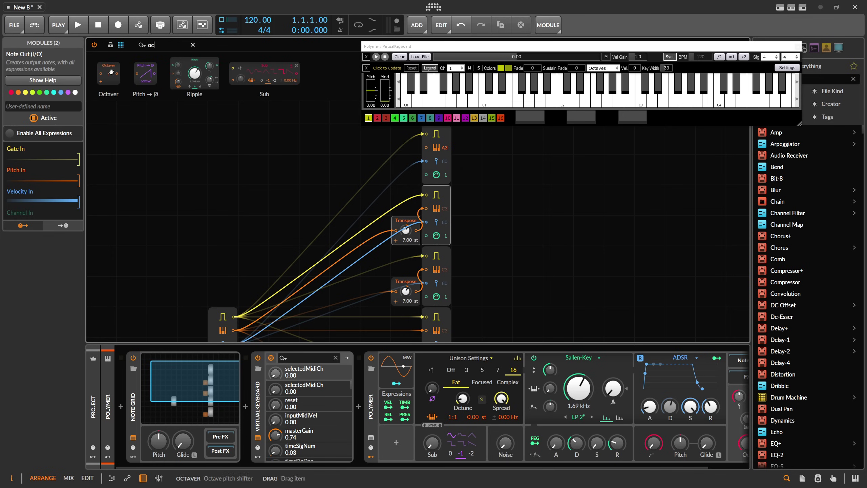
drag(111, 72, 425, 233)
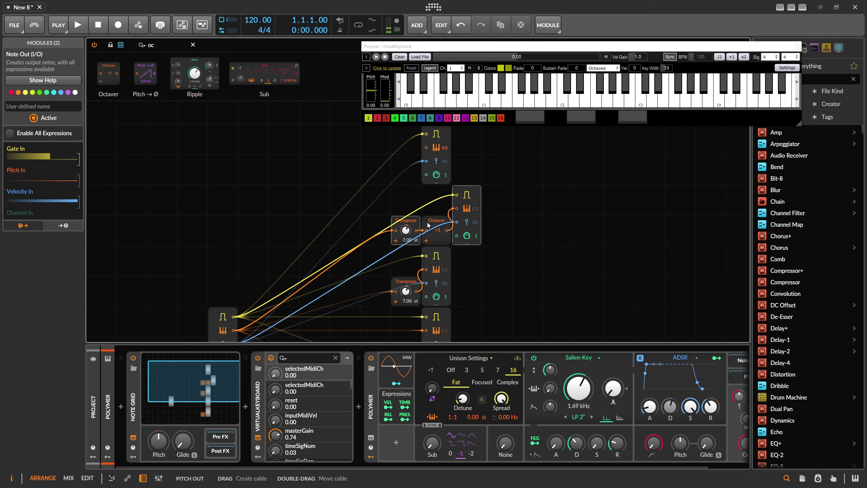
Realign the Transpose, Octaver and Note Out group with the column and place the A3 Note Out directly above it
scroll(428, 224, up, 2)
drag(441, 219, 441, 188)
drag(471, 273, 383, 244)
drag(469, 251, 438, 250)
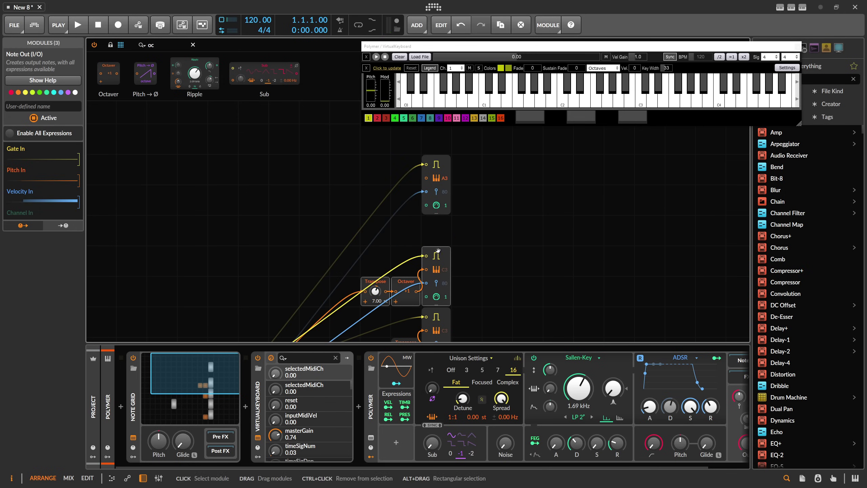
drag(446, 162, 445, 192)
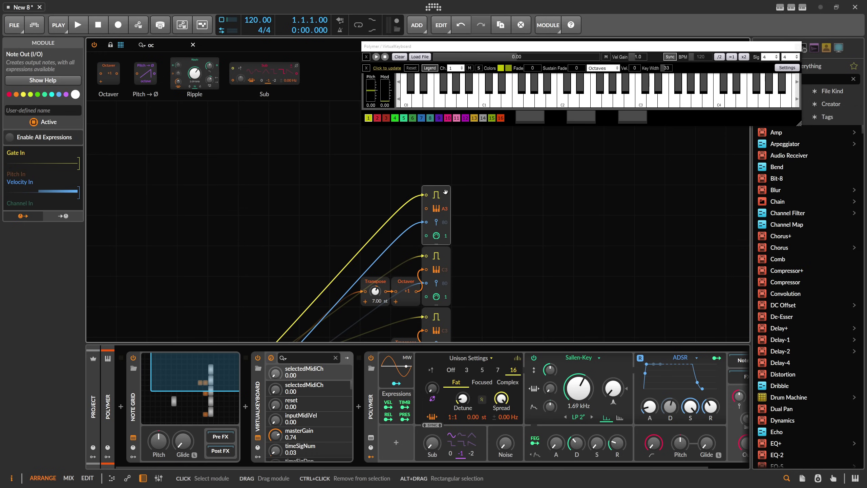
scroll(373, 193, down, 4)
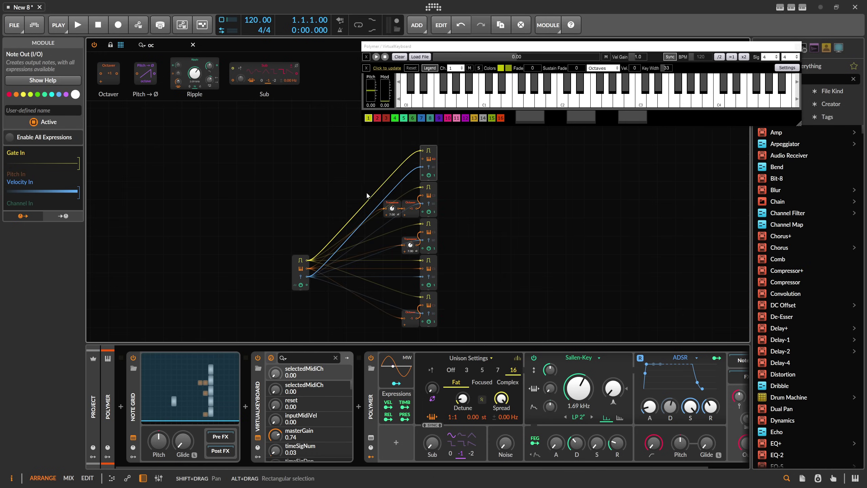
scroll(366, 191, right, 3)
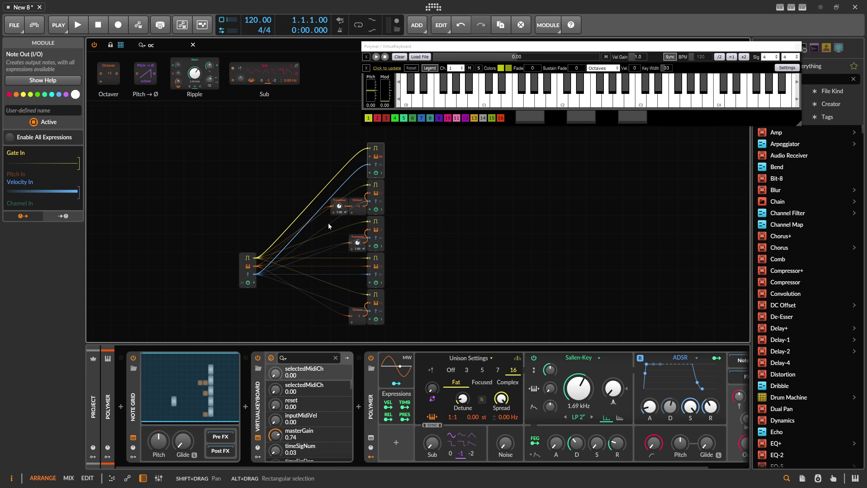
drag(421, 189, 398, 193)
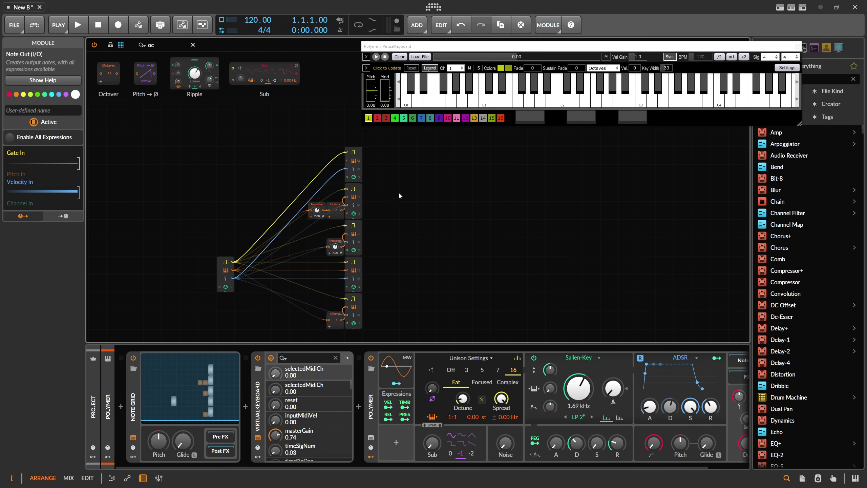
scroll(390, 239, down, 3)
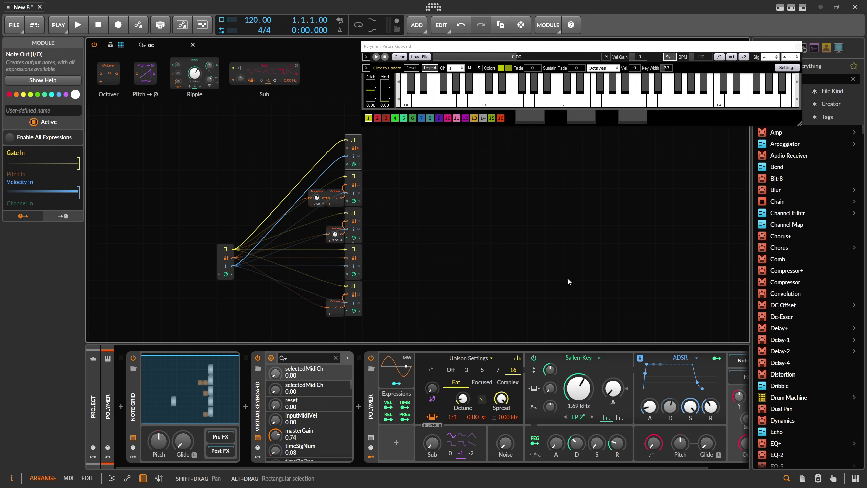
Set Polymer's Sallen-Key filter cutoff to about 1.40 kHz
drag(499, 467, 545, 467)
drag(534, 388, 534, 398)
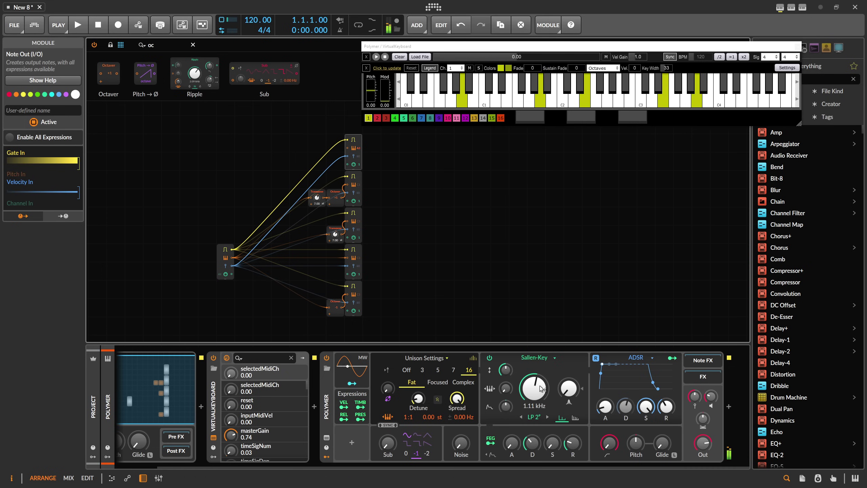
scroll(539, 388, up, 3)
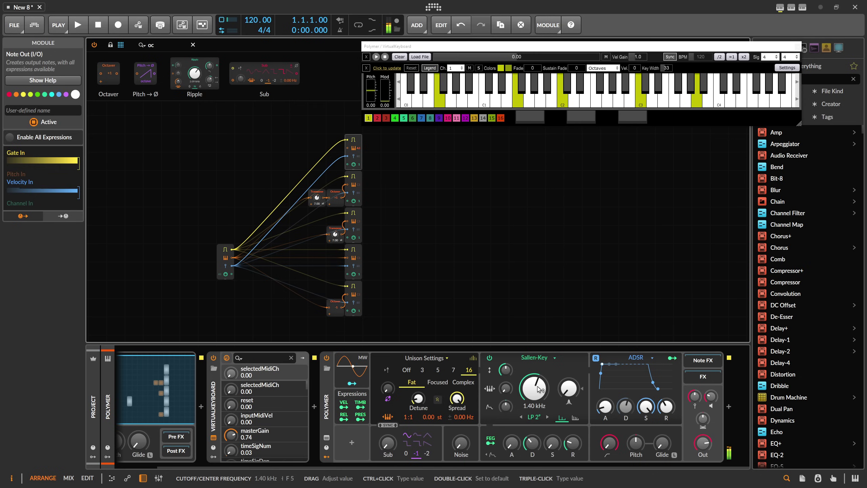
Move the VirtualKeyboard device ahead of the Note Grid in the device chain, and close the Note Grid editor
drag(389, 466, 347, 466)
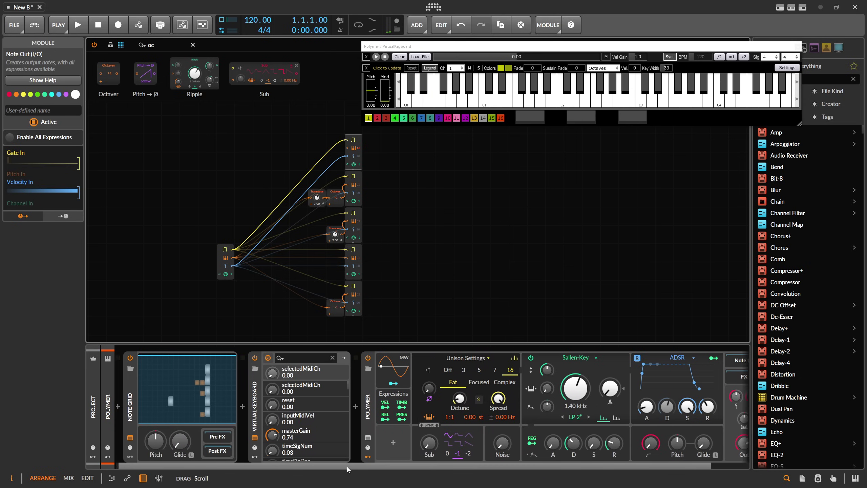
drag(263, 429, 122, 408)
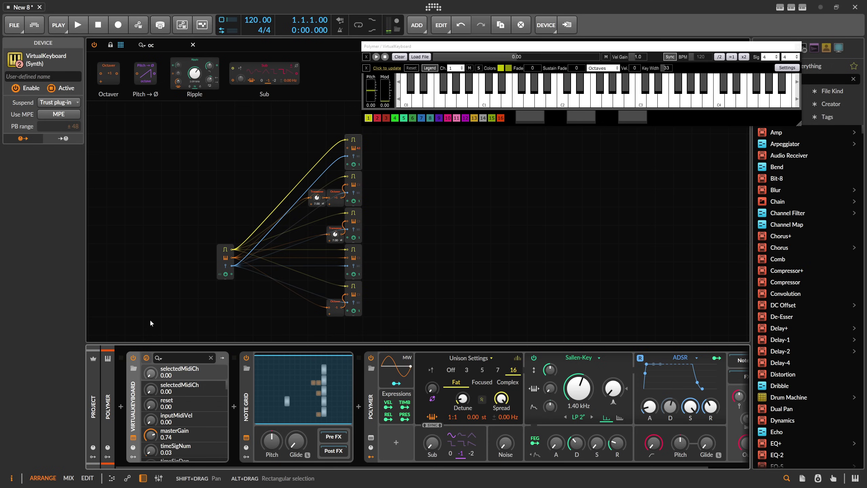
drag(770, 50, 748, 70)
click(741, 44)
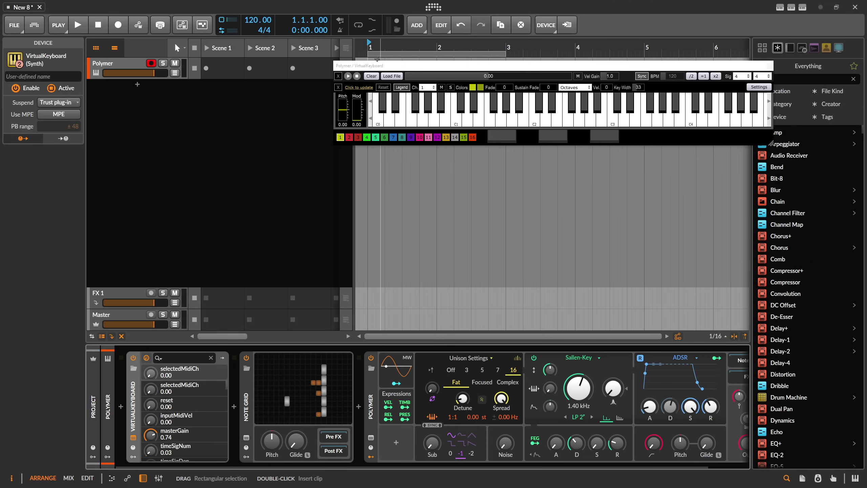
Move the VirtualKeyboard window clear of the first timeline bars and zoom the arranger out to about 11 bars
drag(363, 67, 454, 75)
mouse_move(373, 51)
mouse_down()
mouse_move(372, 42)
mouse_move(368, 49)
mouse_up()
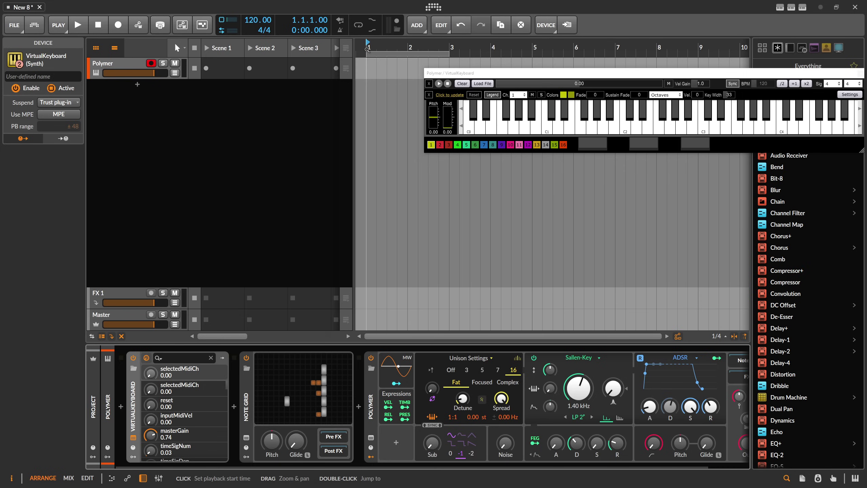
drag(366, 49, 364, 48)
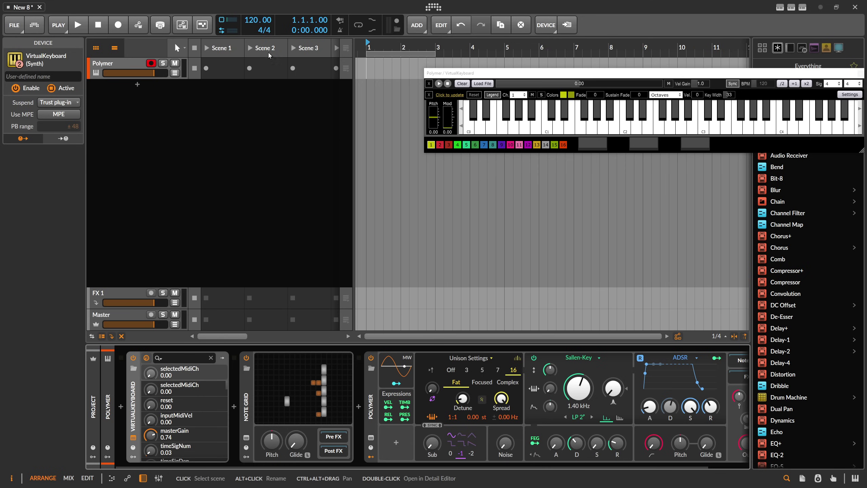
Rename the Polymer track as Chords
click(125, 65)
key(ctrl+r)
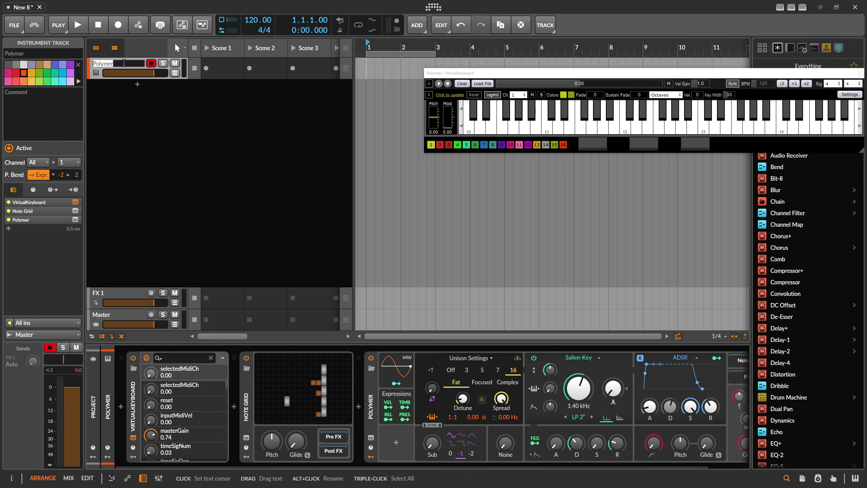
text(C)
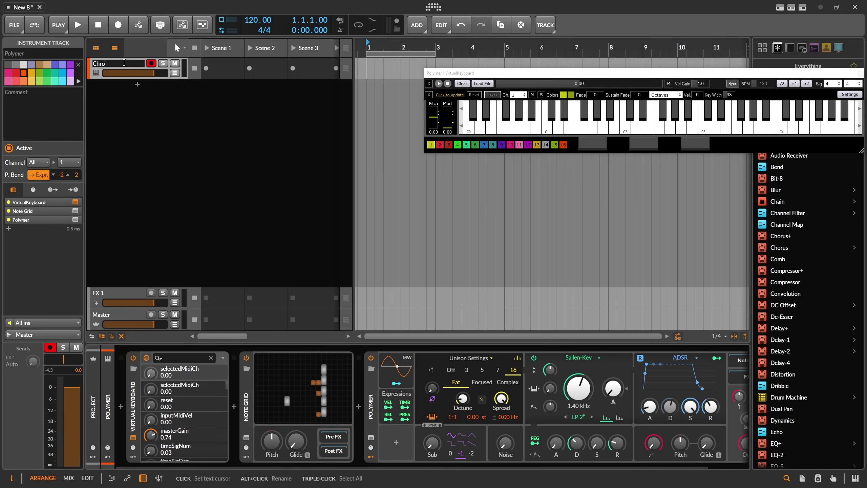
text(hords)
key(Return)
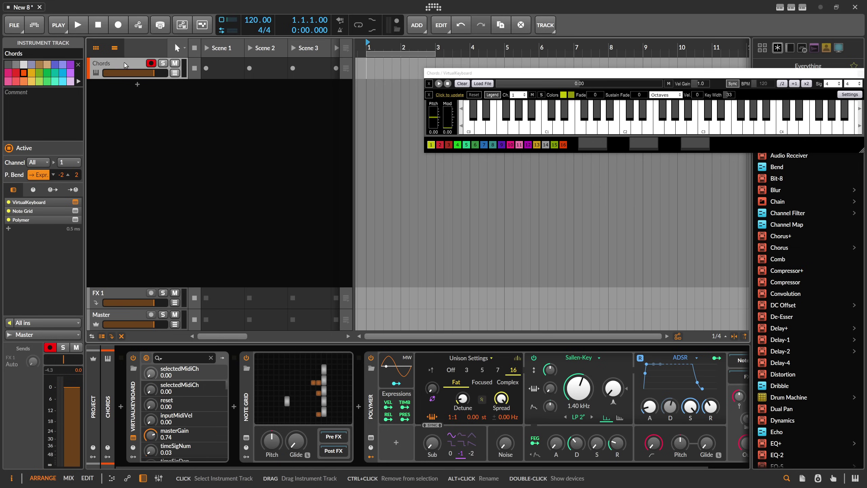
Add a second instrument track with a Polymer synth and rename the track as Bass
click(137, 85)
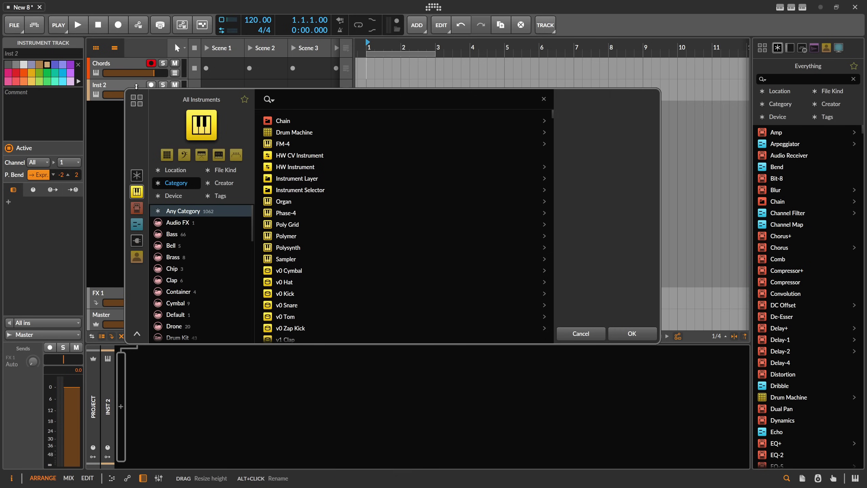
text(polymer)
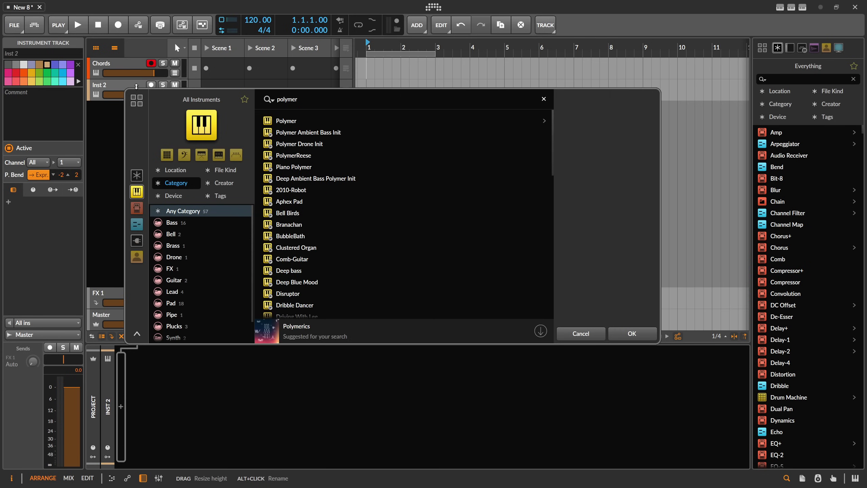
key(Return)
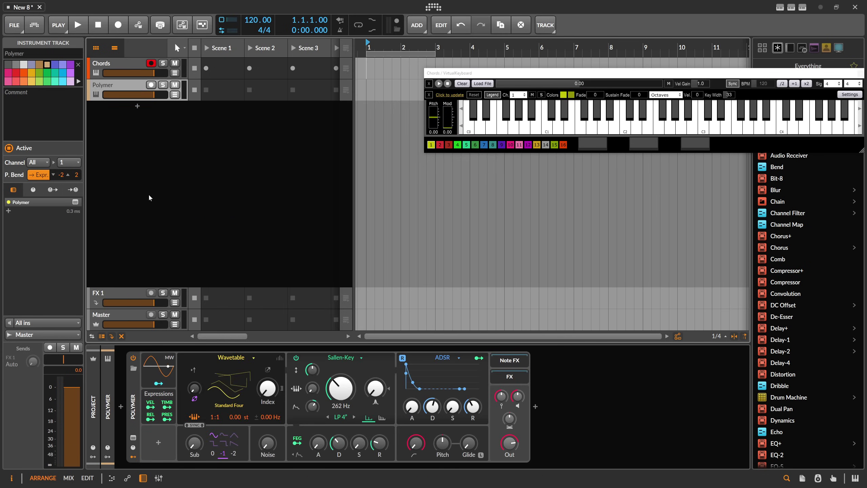
double_click(125, 86)
text(Bass)
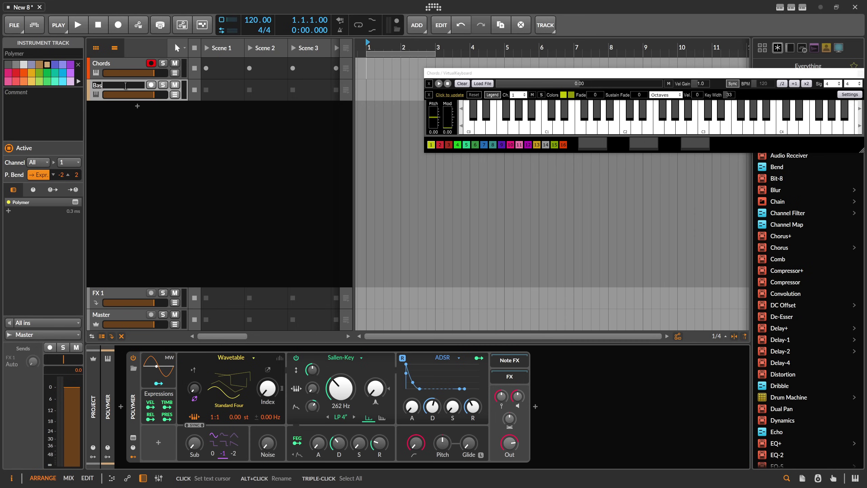
key(Return)
Insert a Note Receiver ahead of the Polymer on the Bass track and set its source to the Chords track's Note Grid
click(121, 406)
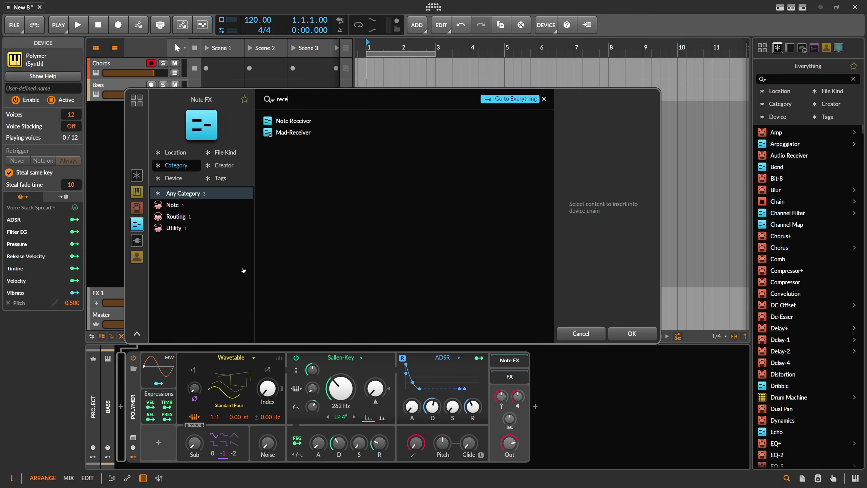
double_click(303, 120)
click(180, 368)
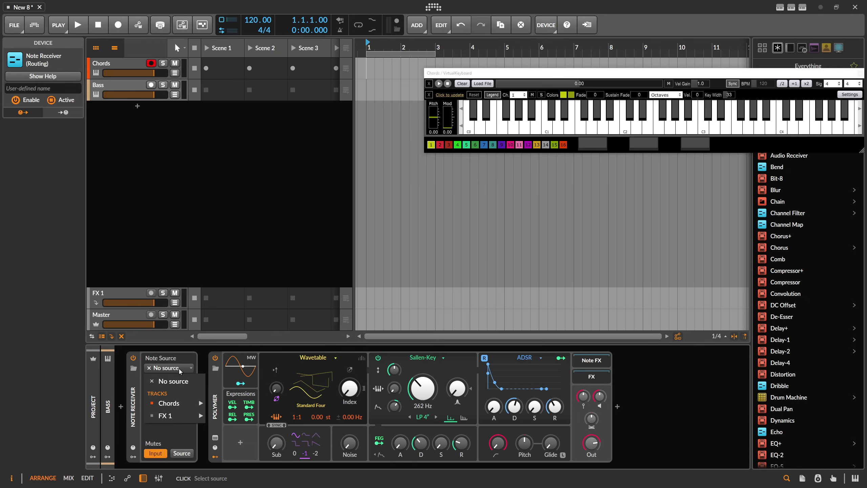
mouse_move(199, 408)
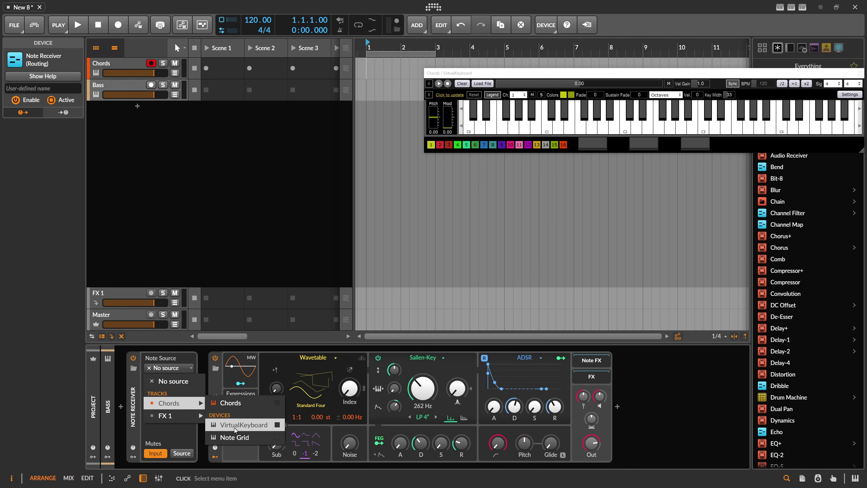
click(236, 439)
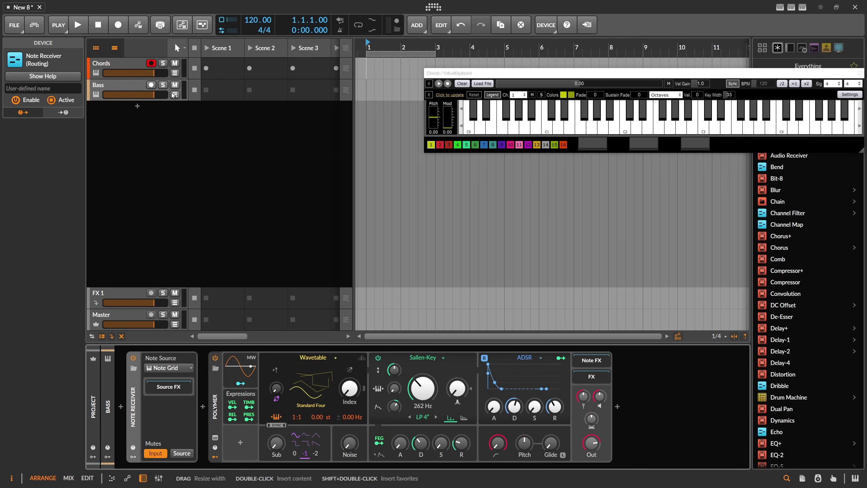
In the Chords track's Note Grid, set the channel of the lowest note output, fed by the Octave -1 module, to 16
click(131, 67)
double_click(289, 400)
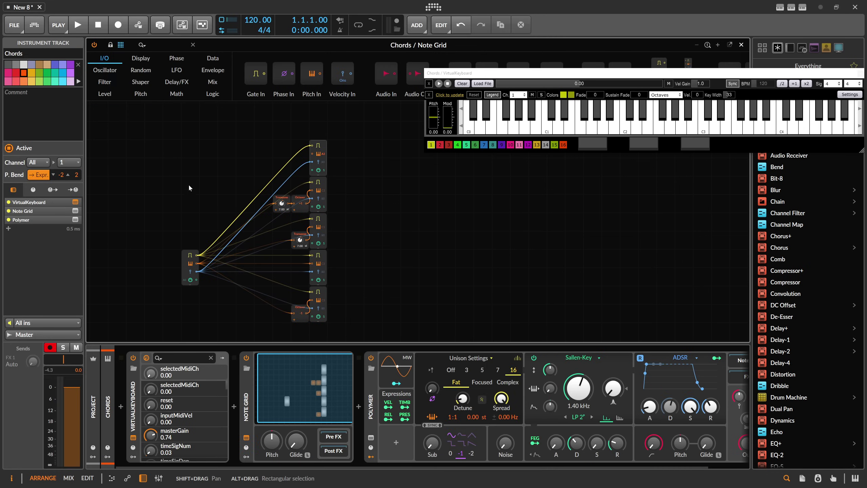
scroll(321, 208, down, 3)
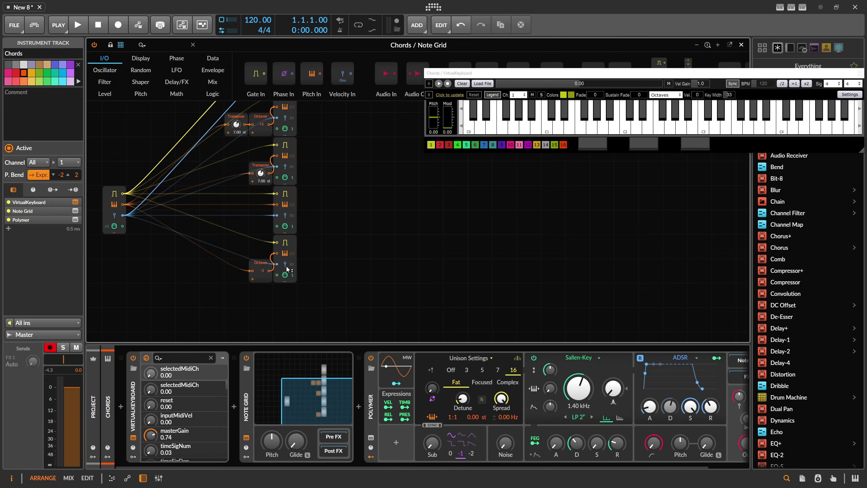
drag(293, 275, 293, 270)
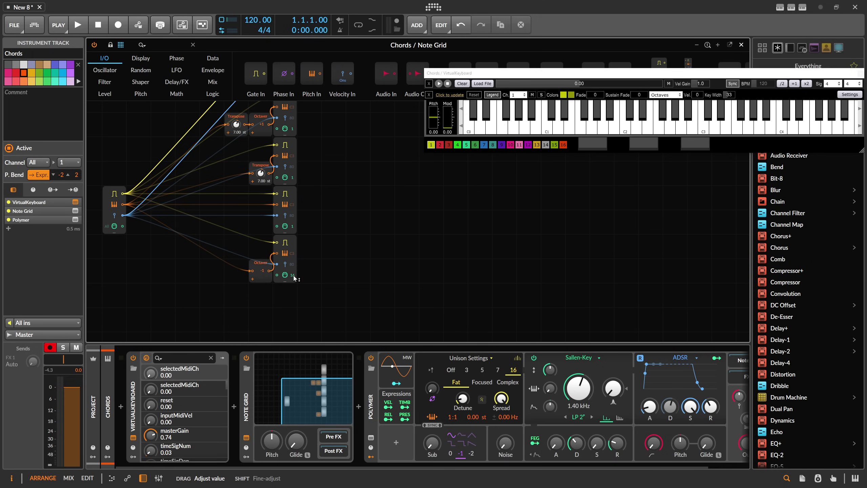
drag(406, 183, 405, 238)
drag(322, 271, 344, 253)
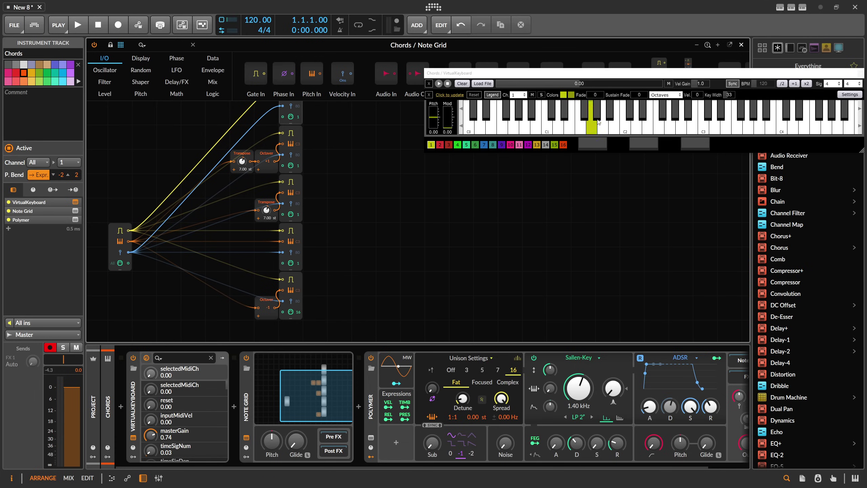
click(311, 377)
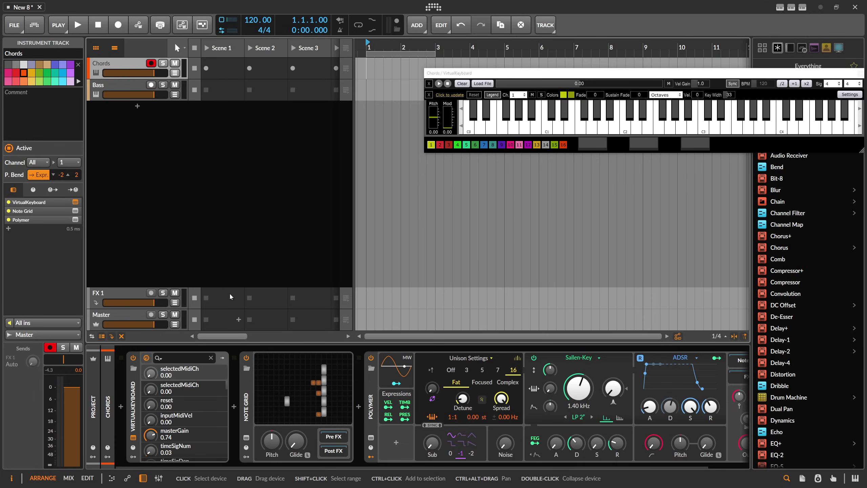
Insert a Channel Filter after the Note Receiver on the Bass track, with only channel 16 enabled
click(131, 89)
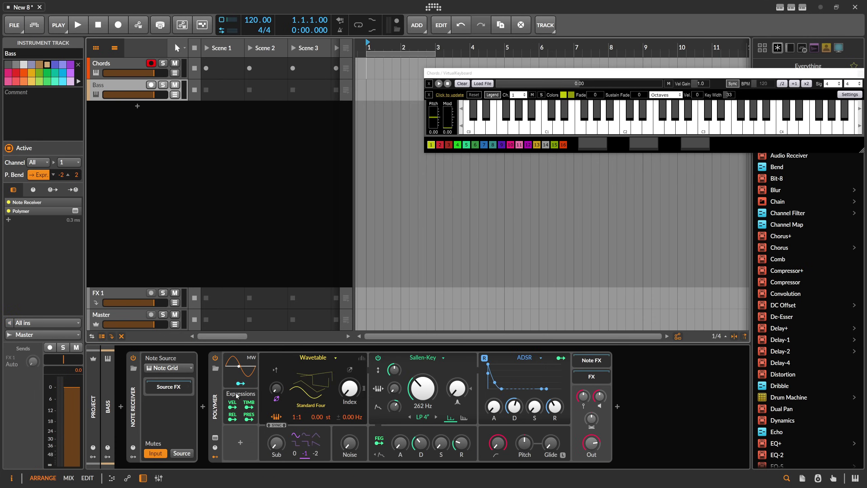
click(202, 406)
text(chann)
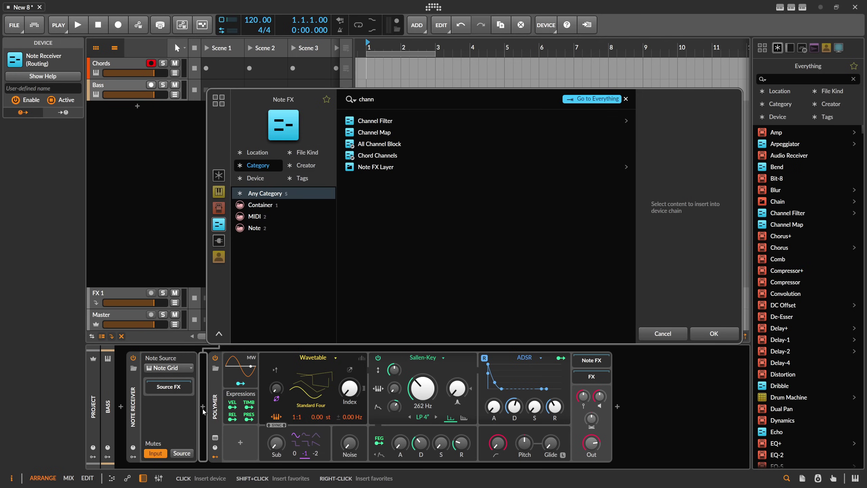
key(Return)
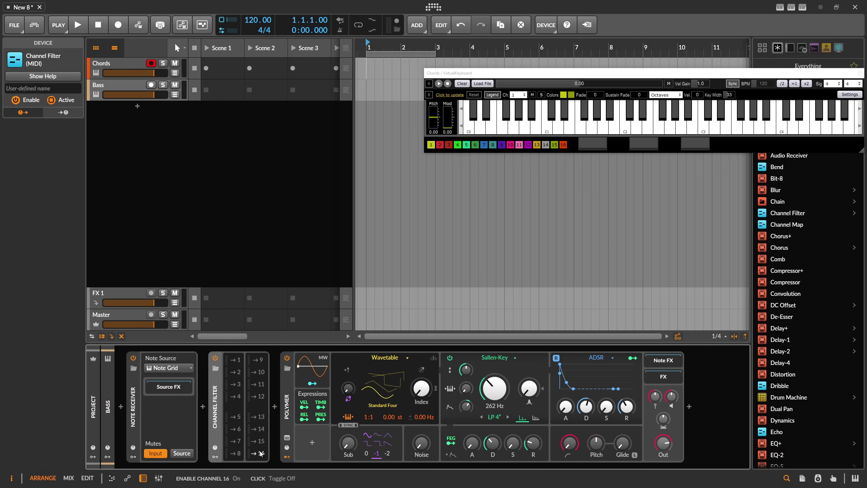
Lower the voice level of the Chords track's Polymer to -23.0 dB
click(126, 64)
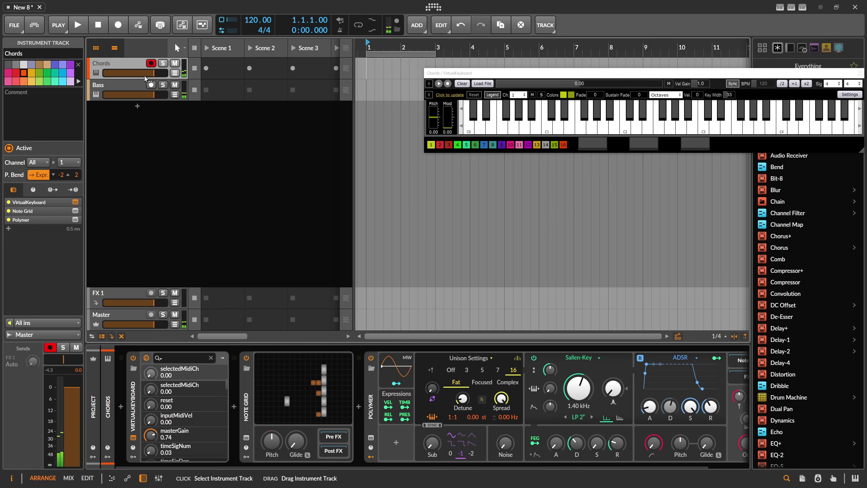
drag(595, 467, 641, 467)
click(703, 443)
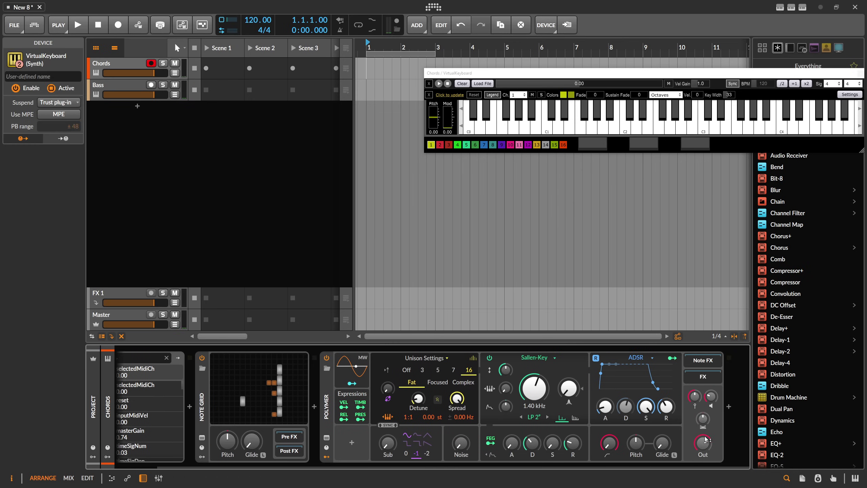
drag(710, 397, 711, 402)
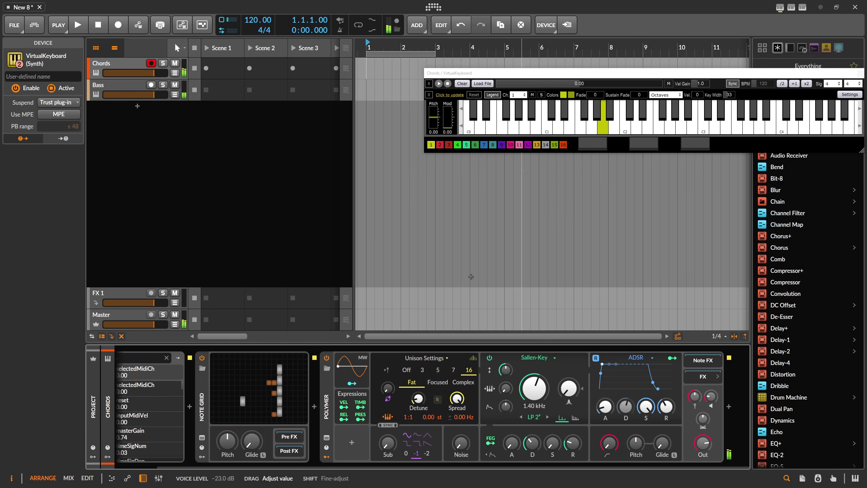
Insert an Arpeggiator between the Channel Filter and the Polymer on the Bass track
click(113, 85)
click(275, 406)
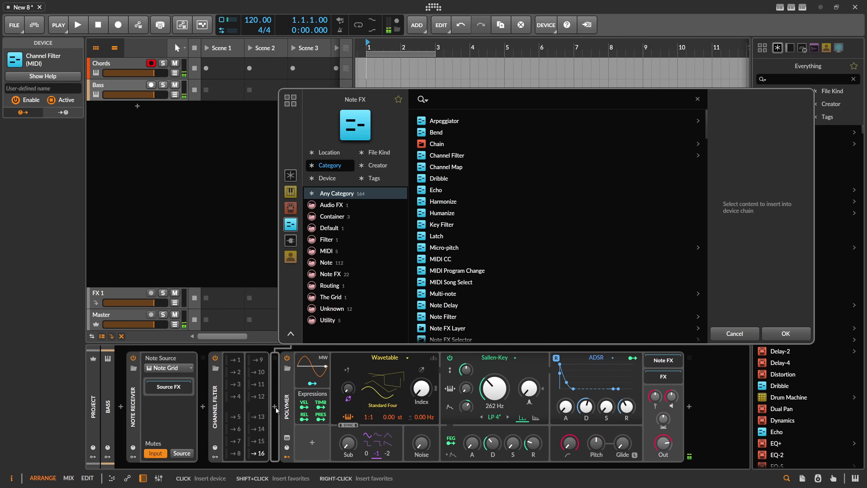
text(arp)
key(Return)
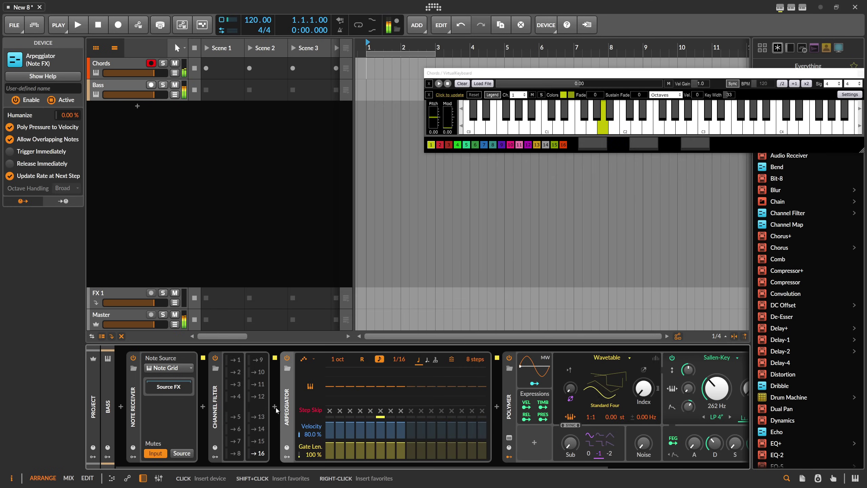
Set the Bass track's Polymer to Mono voices
drag(275, 465, 459, 465)
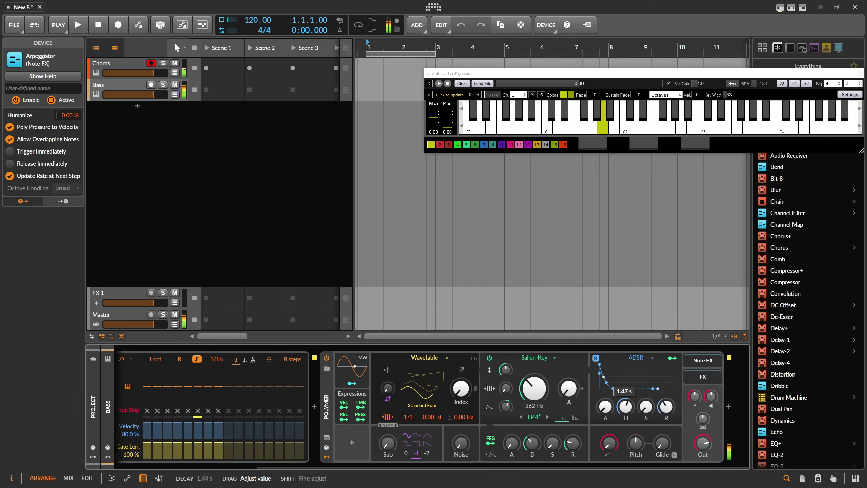
click(331, 398)
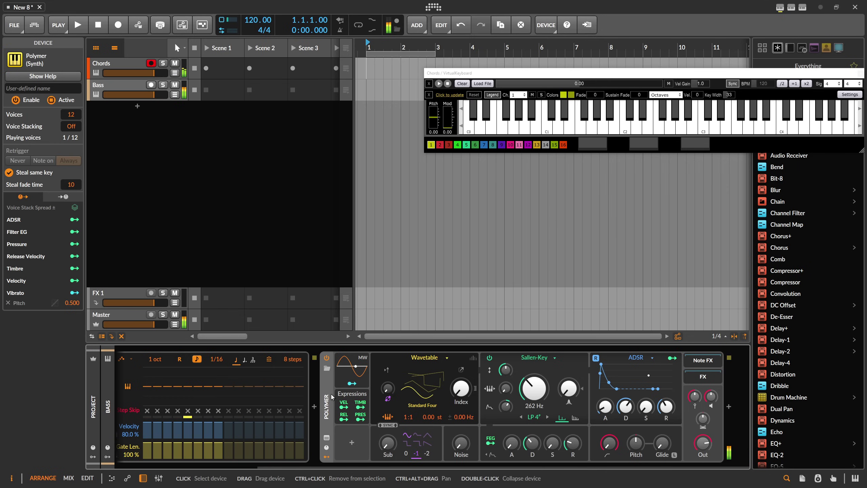
drag(71, 114, 71, 153)
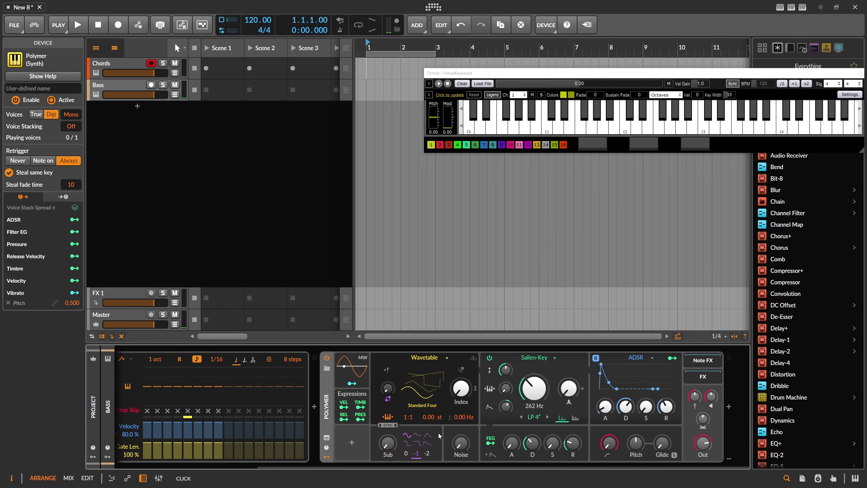
Raise the Bass Polymer's wavetable index and set its filter to LP 2 with a 108 Hz cutoff and 28.80 st cutoff modulation
click(521, 417)
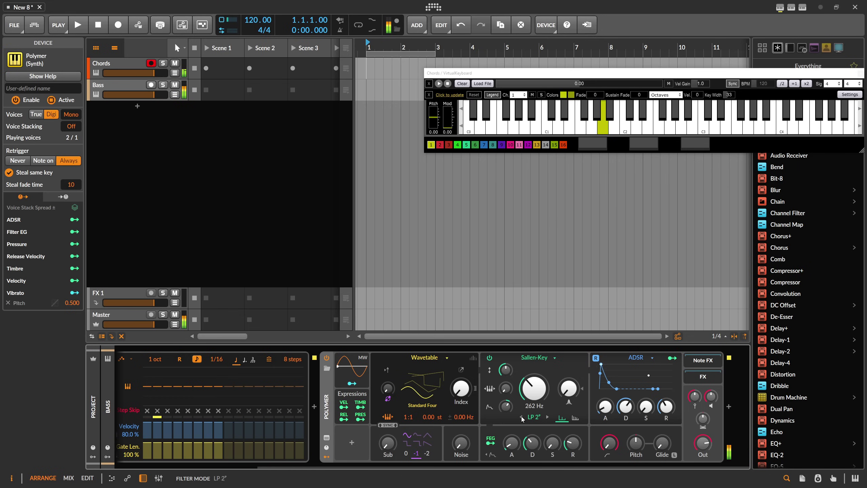
drag(463, 389, 462, 348)
click(506, 407)
click(505, 406)
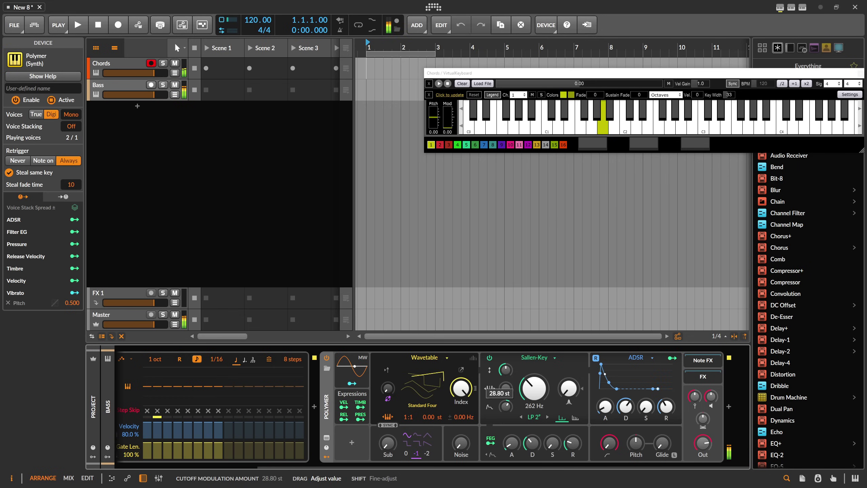
drag(529, 386, 506, 405)
Shorten the Arpeggiator pattern to 3 steps and raise the pitch of the third step
mouse_move(292, 359)
mouse_down()
mouse_move(292, 376)
mouse_move(292, 365)
mouse_up()
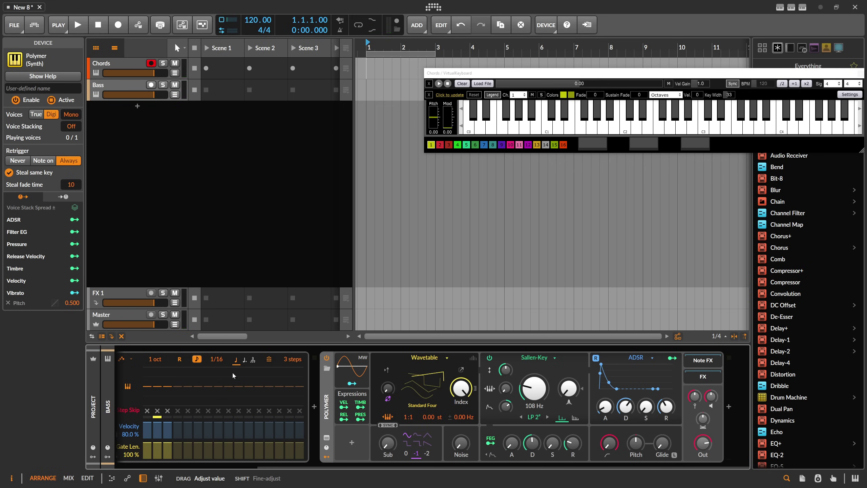
drag(167, 384, 168, 375)
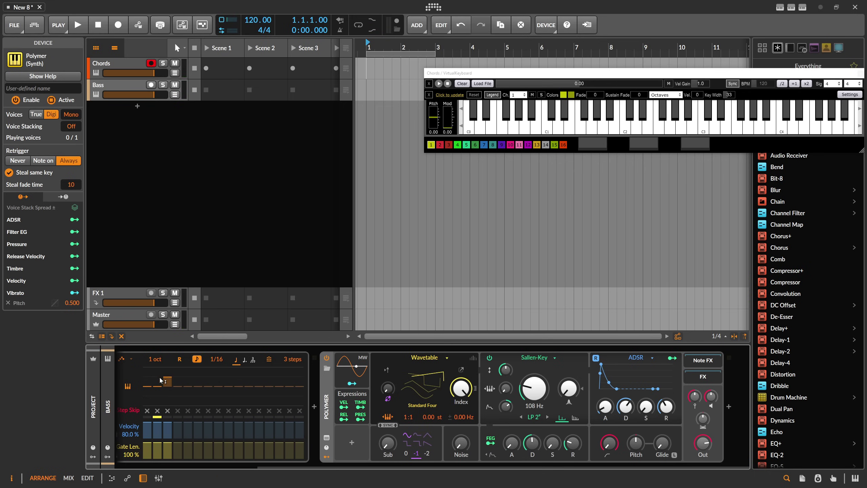
mouse_move(331, 466)
mouse_down()
mouse_move(276, 465)
mouse_move(329, 466)
mouse_up()
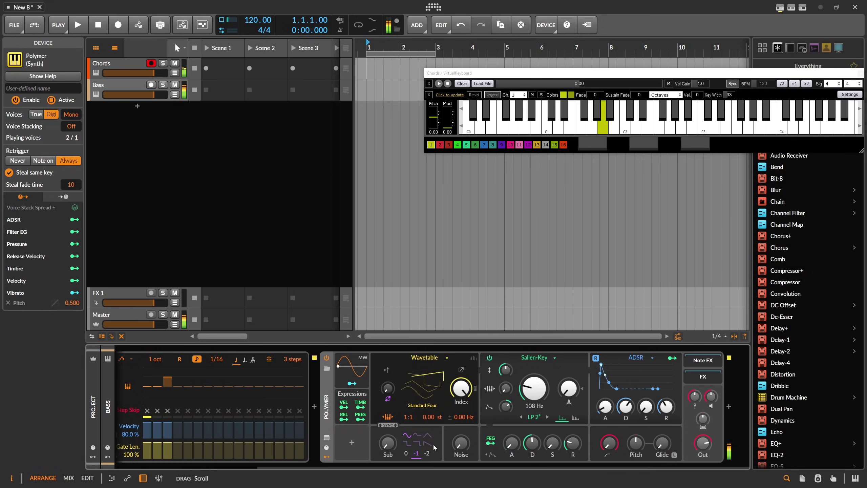
Give the Bass Polymer's oscillator 3 unison voices and adjust the unison detune to 14 cents
drag(505, 387, 505, 387)
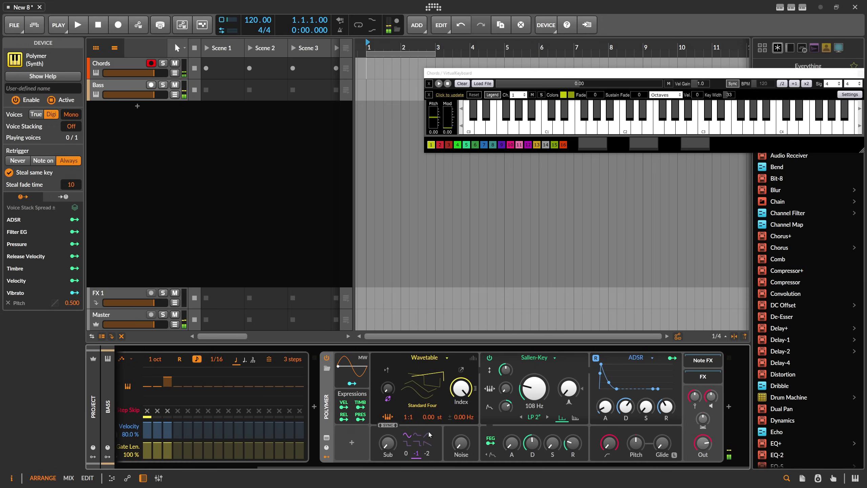
click(472, 358)
click(423, 370)
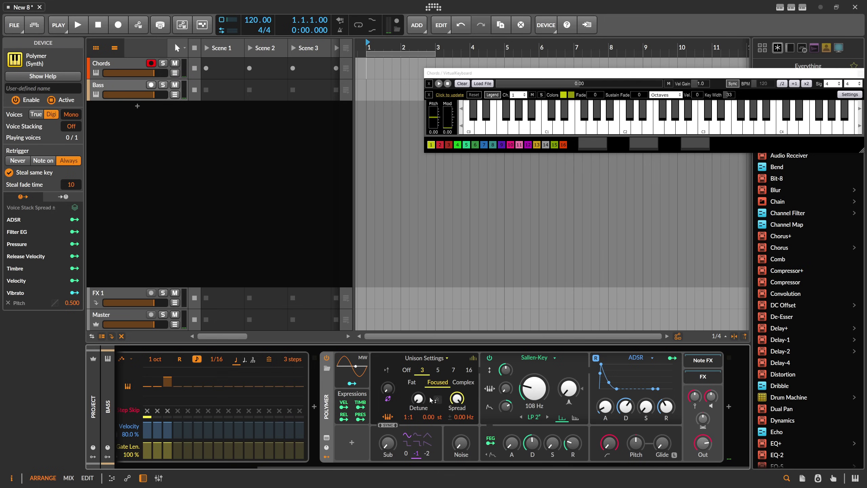
drag(419, 399, 422, 403)
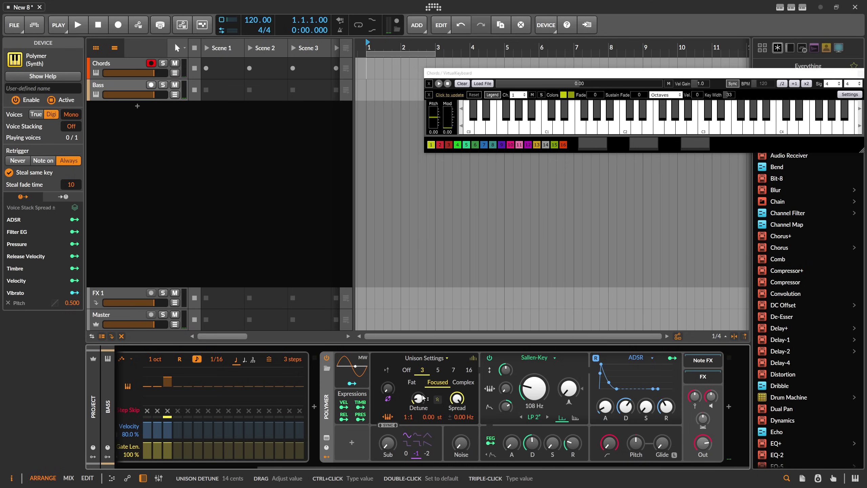
Compare the Bass Polymer's wavetable with Remove Fundamental switched off and back on in the wavetable options
click(472, 358)
click(461, 370)
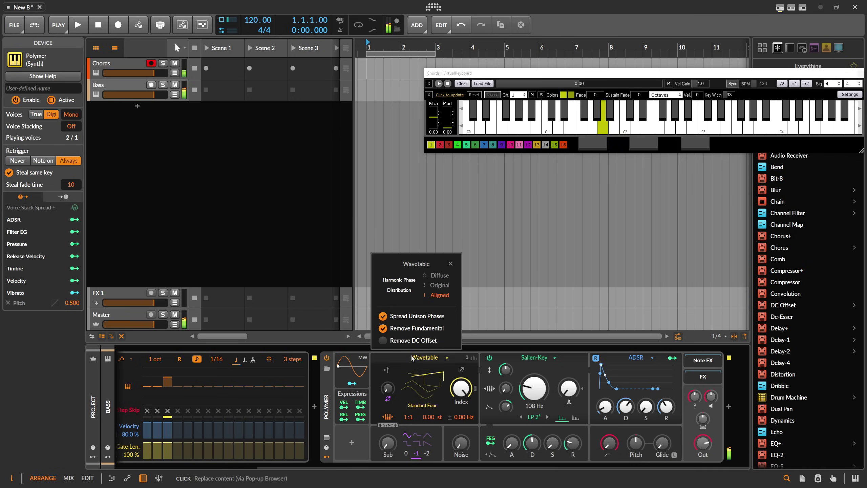
click(383, 329)
click(382, 328)
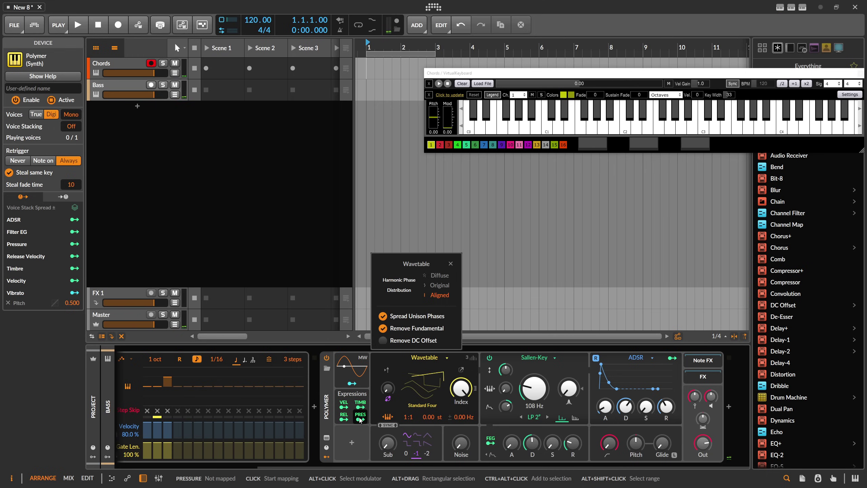
Raise the Bass Polymer's sub oscillator at octave 0 and fine-tune the unison detune and the filter envelope's decay and amount
drag(388, 443, 388, 443)
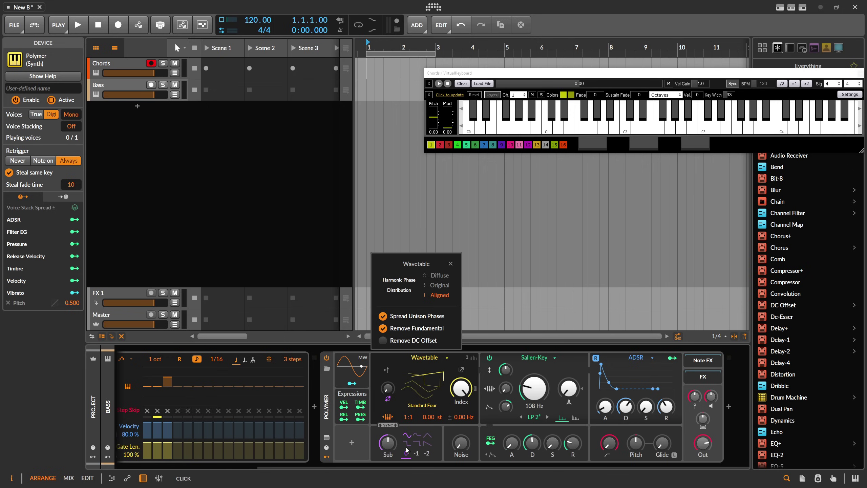
click(472, 357)
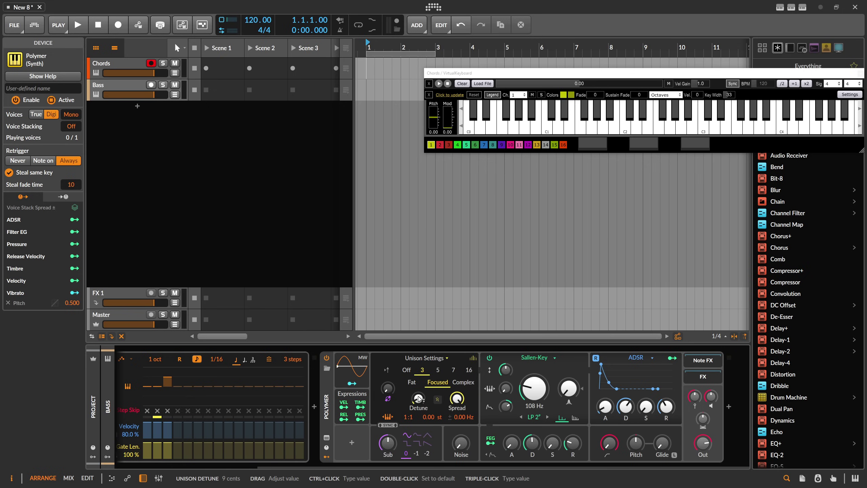
drag(417, 398, 417, 394)
drag(531, 443, 531, 447)
drag(506, 406, 506, 406)
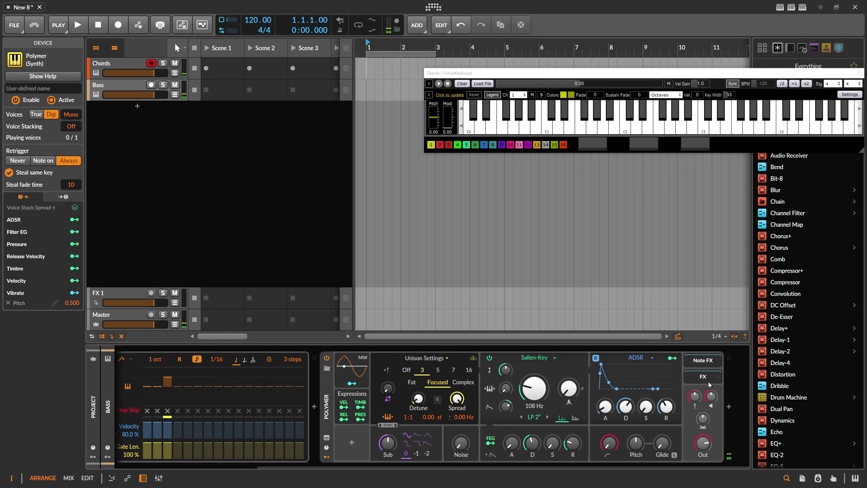
Insert a Multiband FX-2 after the Polymer on the Bass track
click(728, 410)
text(fx-2)
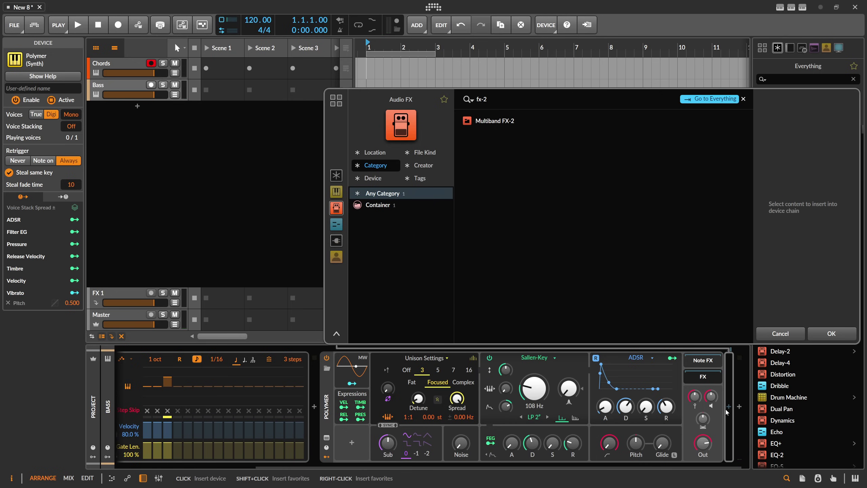
key(Return)
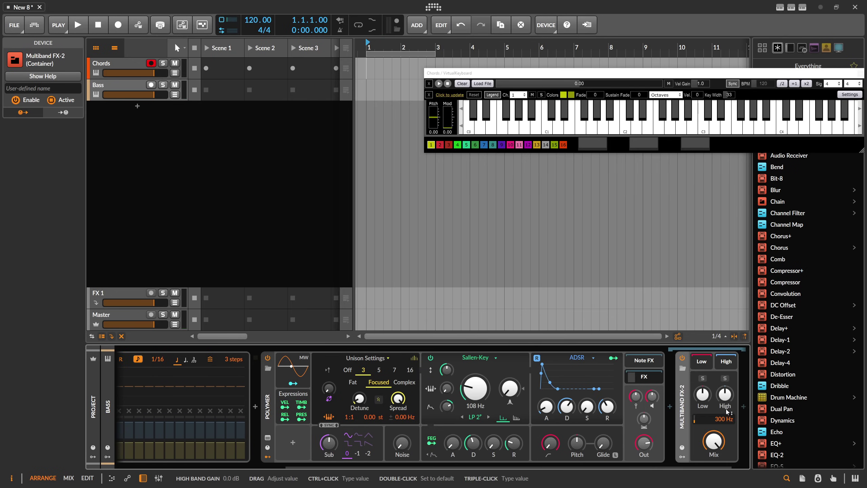
Insert a Convolution and a Delay-2 after it in the high band of the Bass track's Multiband FX-2
click(743, 407)
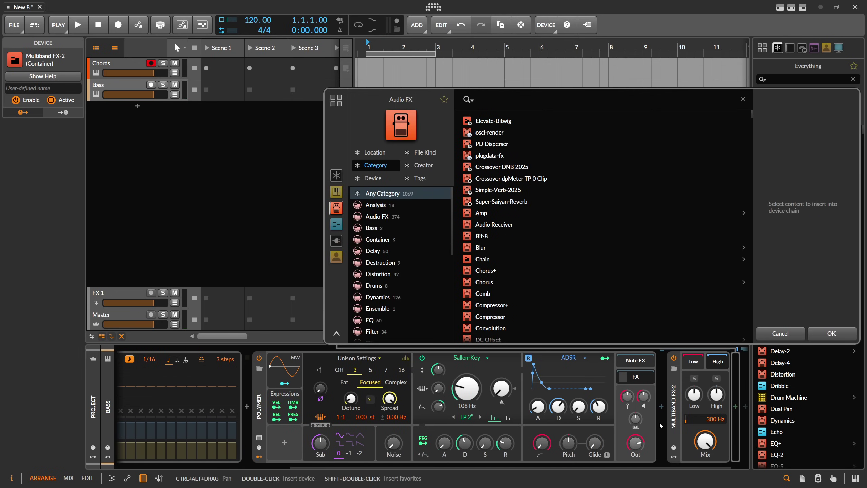
text(conv)
key(Return)
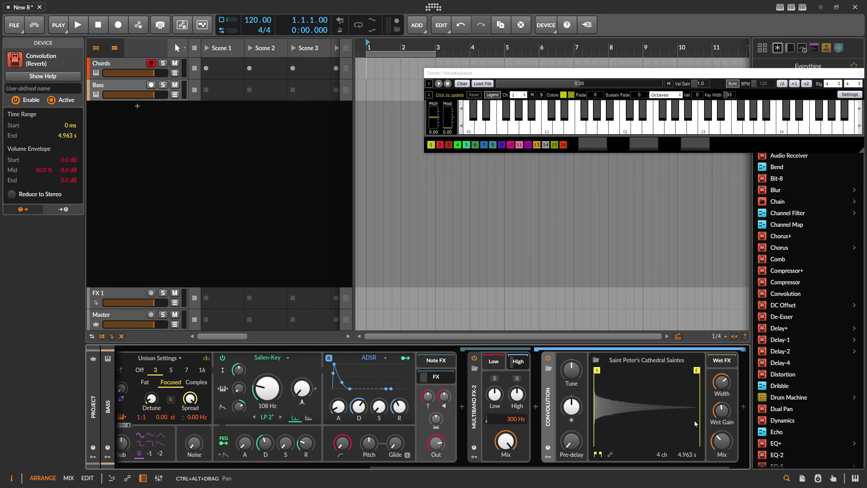
click(743, 407)
text(delay)
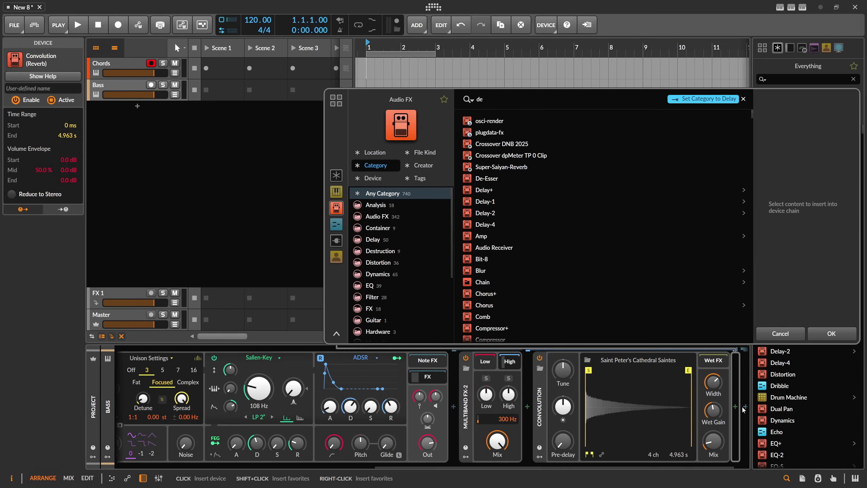
key(Down)
key(Down)
key(Down)
key(Return)
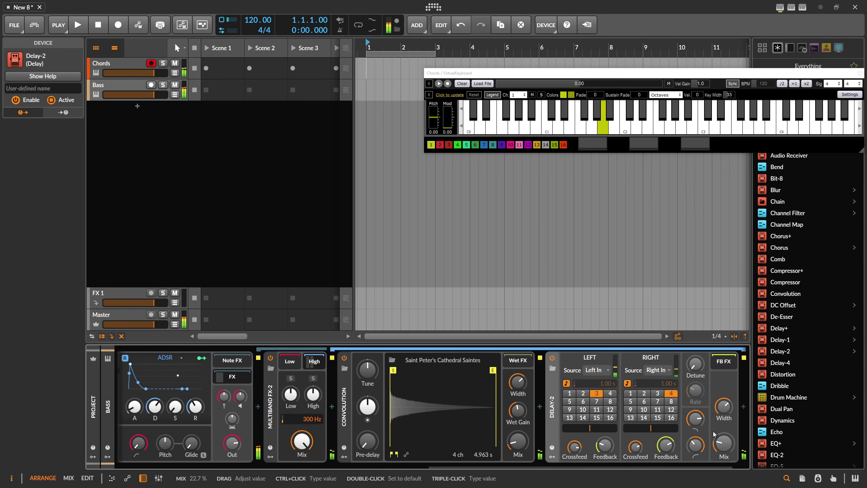
Set the Bass Polymer's filter cutoff to 123 Hz and add a Steps modulator to the Polymer
scroll(351, 389, up, 10)
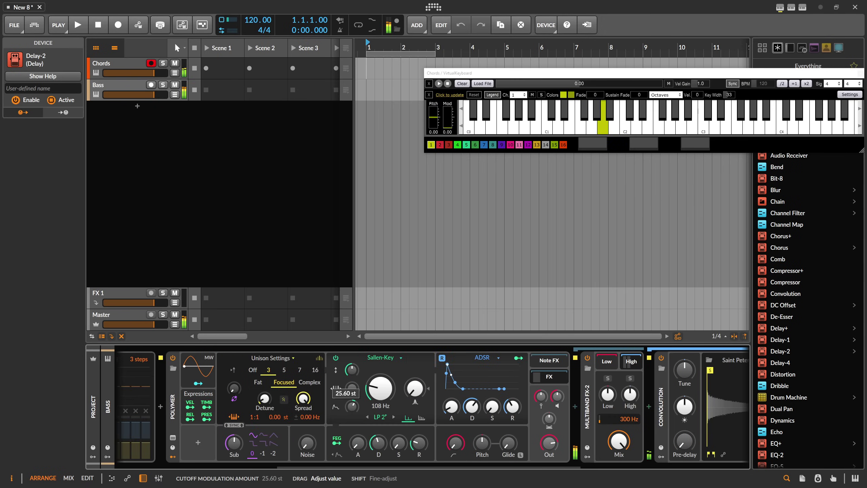
drag(380, 388, 351, 398)
click(199, 443)
text(step)
key(Down)
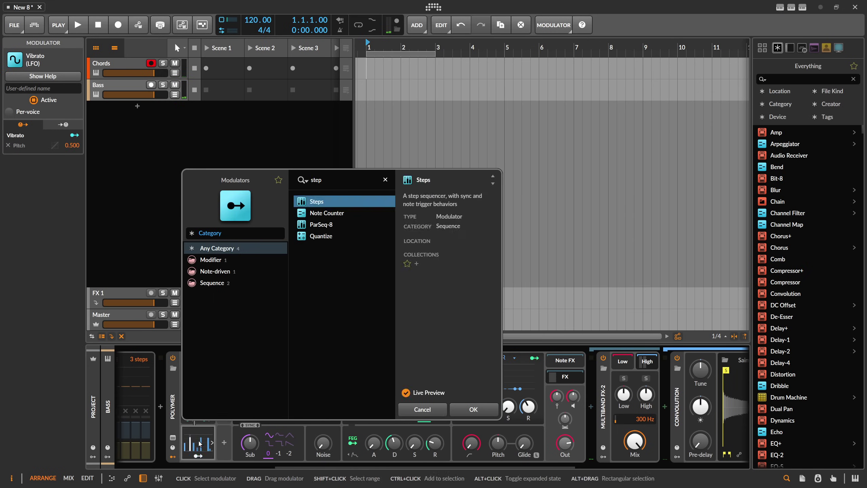
key(Return)
Shape the Bass Steps modulator as 5 rising steps and map it to the filter's cutoff modulation amount at 0.533
drag(231, 437, 231, 459)
mouse_move(237, 392)
mouse_down()
mouse_move(327, 410)
mouse_move(352, 357)
mouse_move(293, 406)
mouse_up()
click(199, 456)
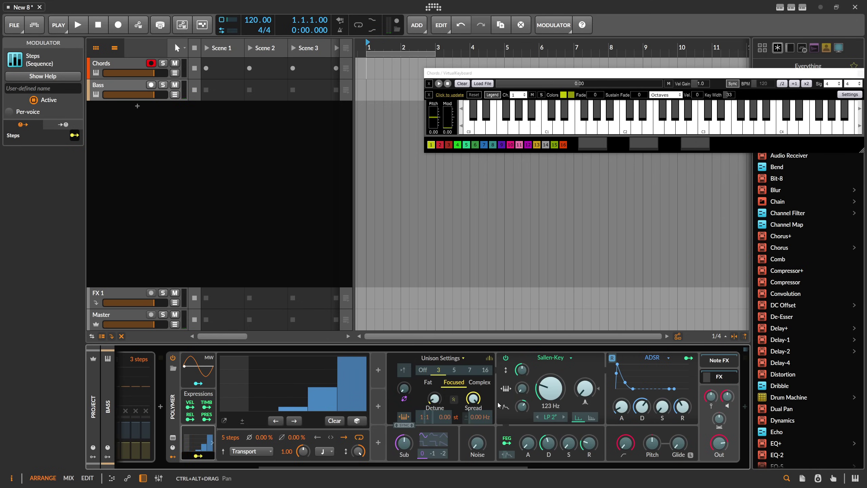
mouse_move(522, 407)
mouse_down()
mouse_move(522, 383)
mouse_move(521, 410)
mouse_move(522, 397)
mouse_up()
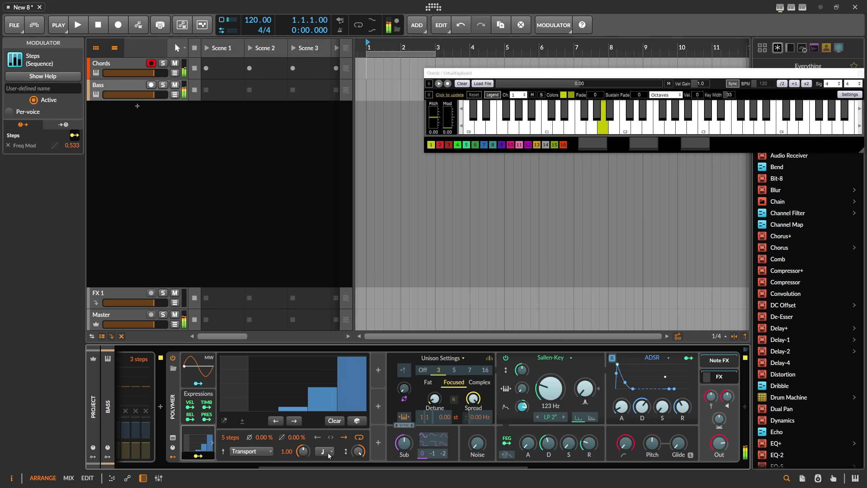
Set the Bass Steps modulator's rate to 16th note and start playback to hear the bass
click(324, 451)
click(359, 303)
click(78, 25)
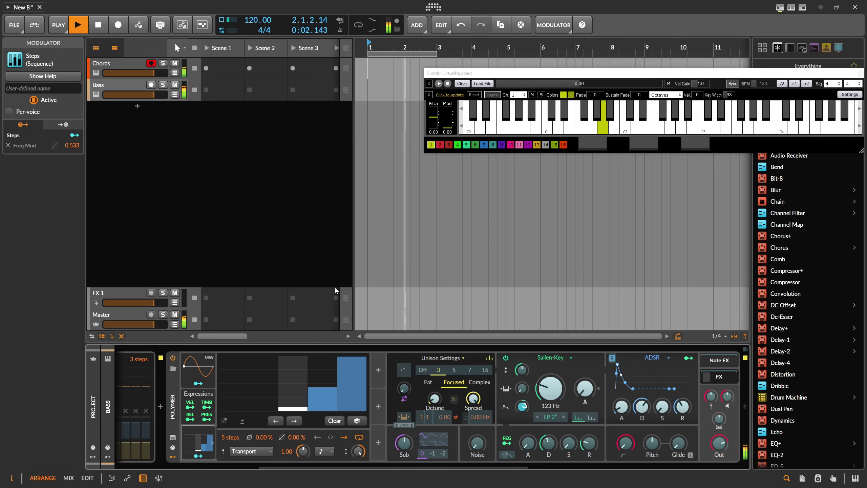
click(506, 407)
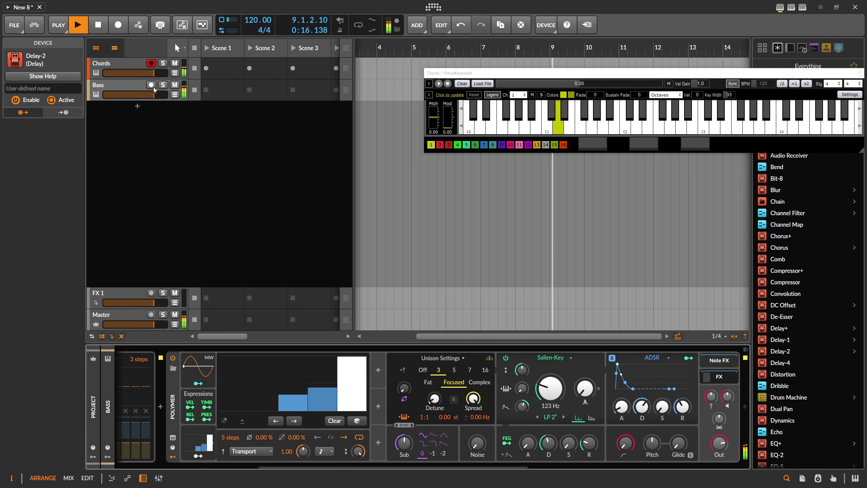
Stop playback and enable a 16-bar loop region from bar 1, with the playback start at bar 1
click(123, 64)
scroll(350, 465, right, 3)
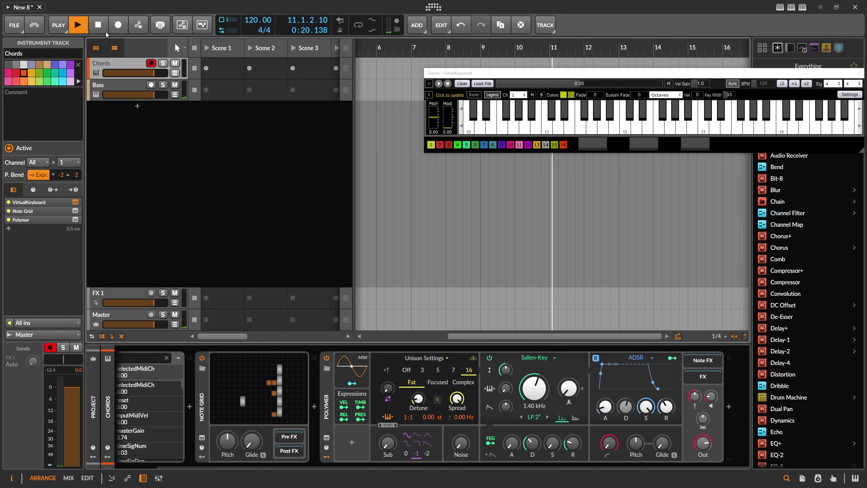
key(space)
drag(447, 48, 451, 40)
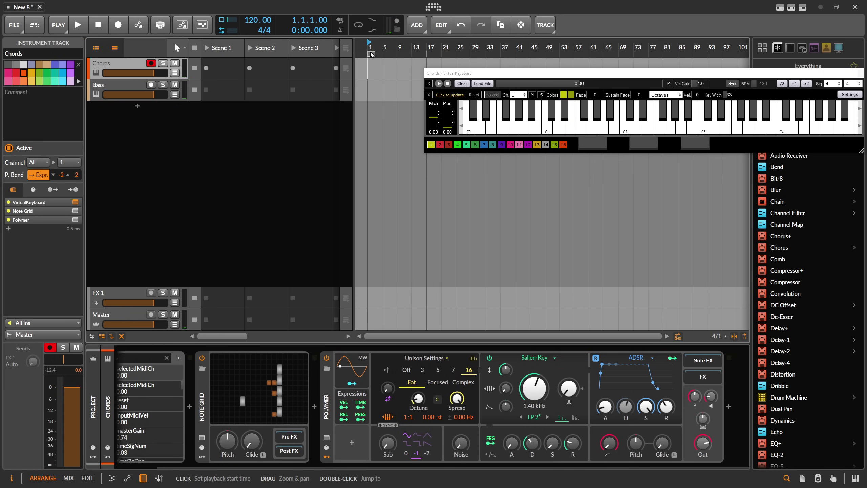
click(394, 48)
click(368, 48)
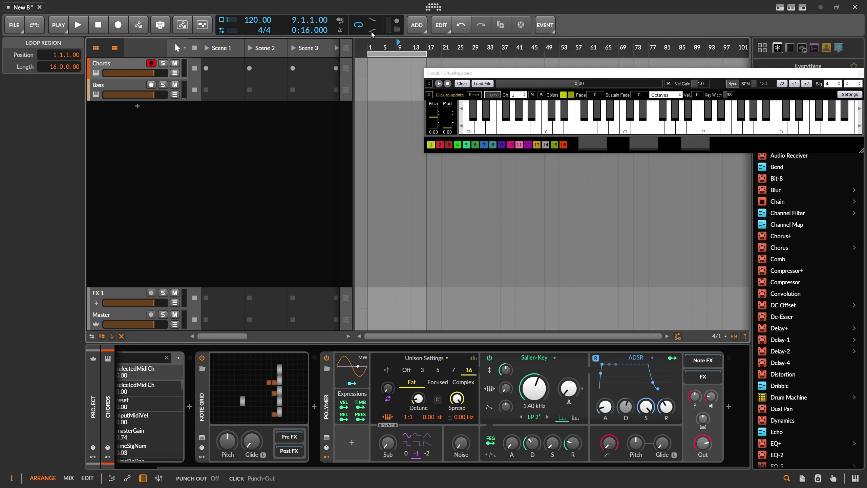
drag(368, 44, 369, 49)
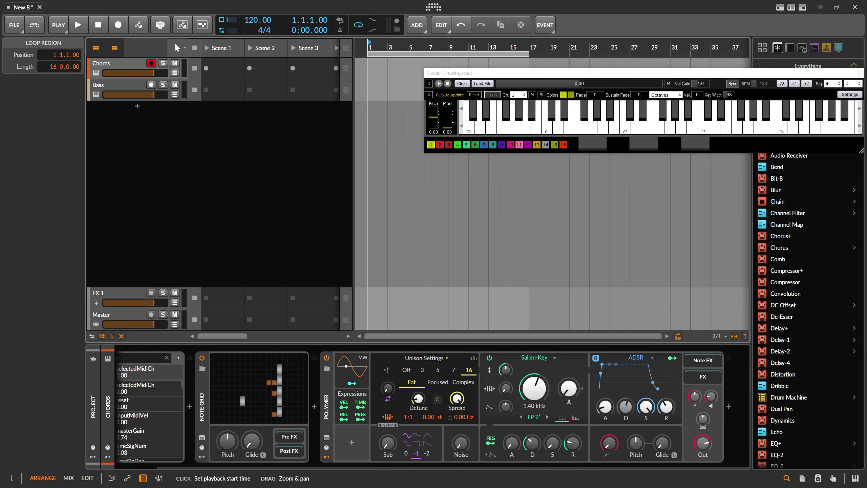
Add an instrument track with a Polymer below the Bass track
click(118, 86)
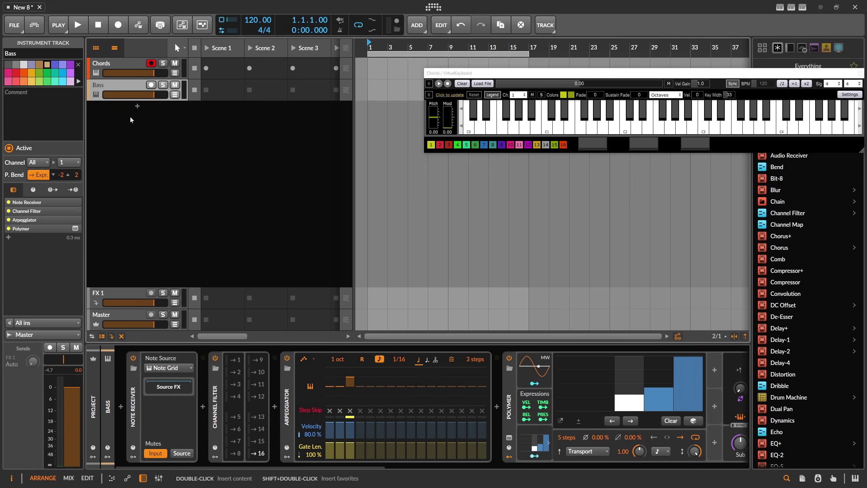
click(137, 107)
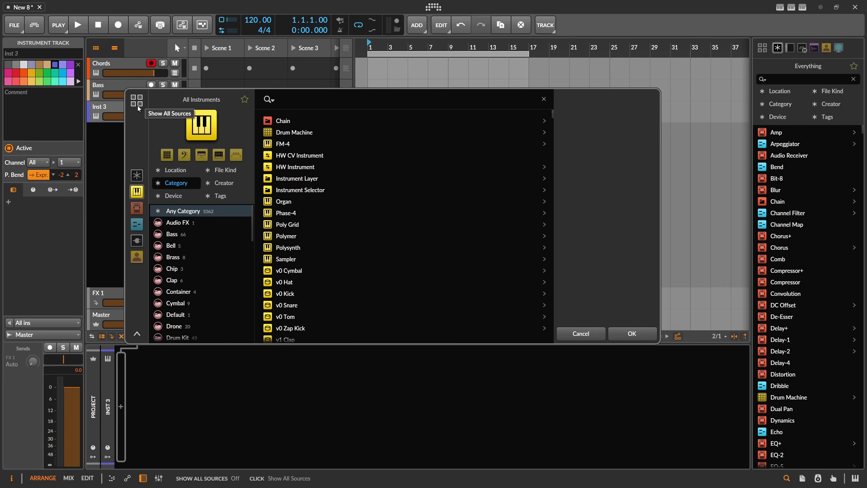
text(poly)
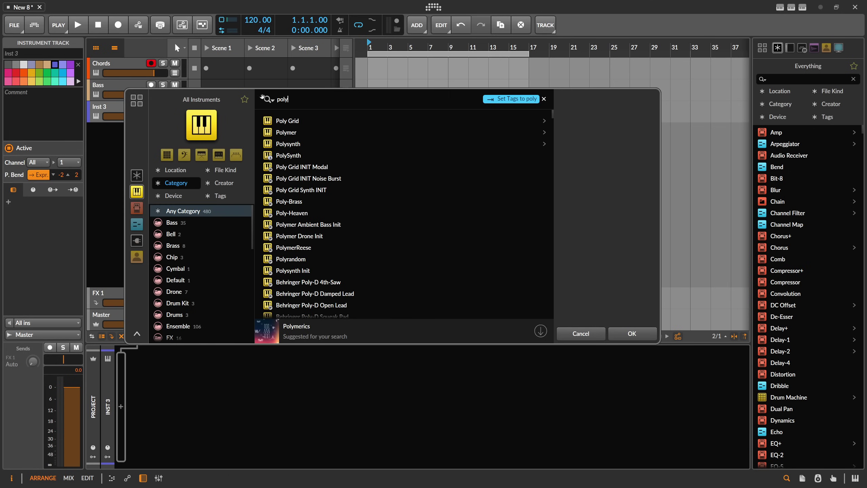
double_click(284, 132)
Copy the Bass track's Note Receiver to the start of the new Polymer track's device chain
click(137, 94)
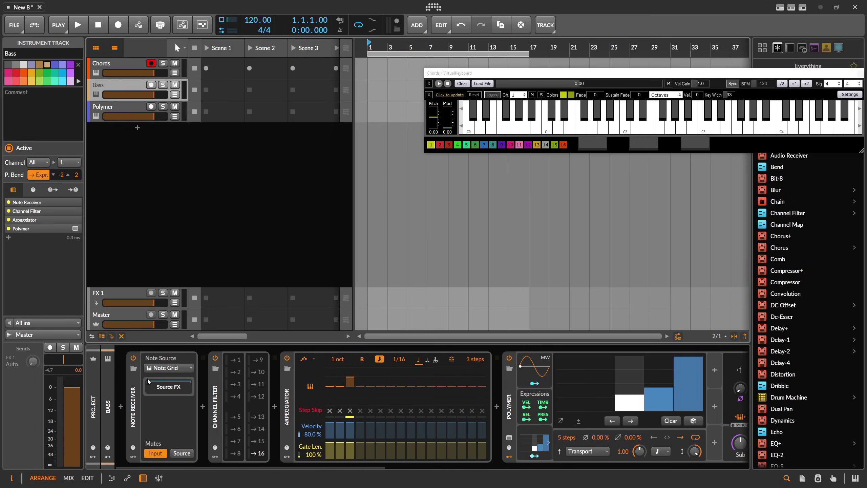
click(124, 119)
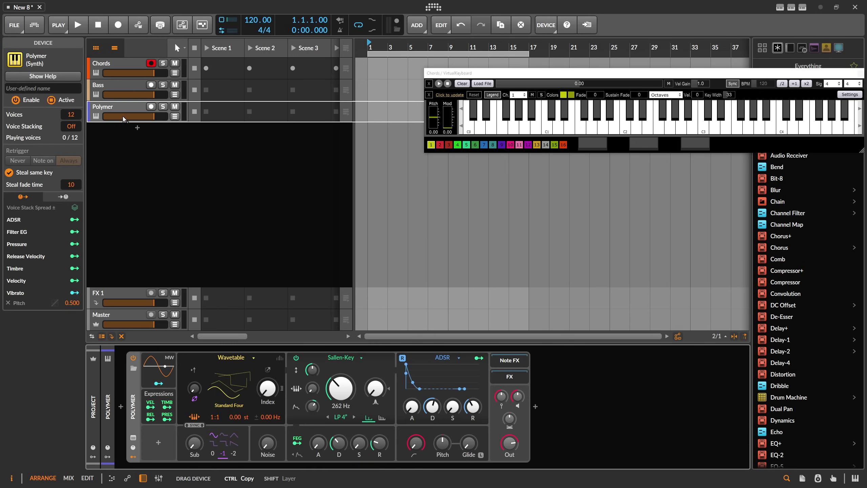
drag(123, 116, 122, 117)
drag(554, 402, 121, 407)
Insert an Arpeggiator between the Note Receiver and the new Polymer and set its pattern to Up+In
click(202, 406)
text(arp)
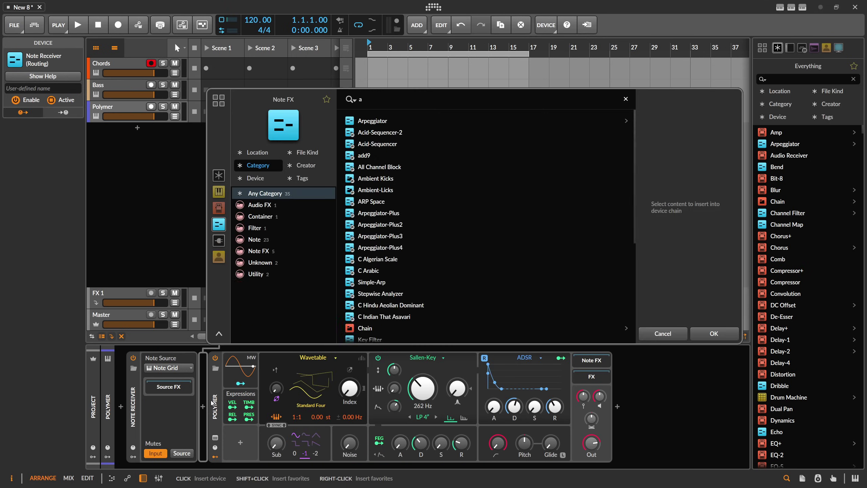
click(385, 123)
double_click(384, 122)
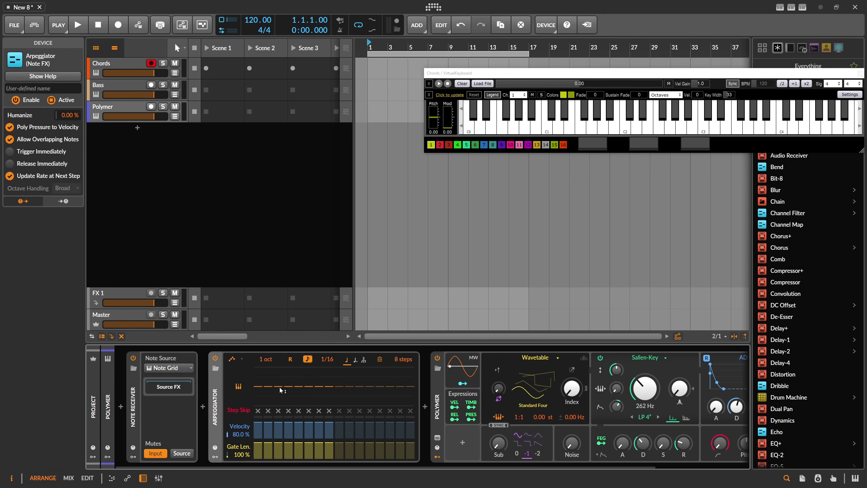
click(237, 359)
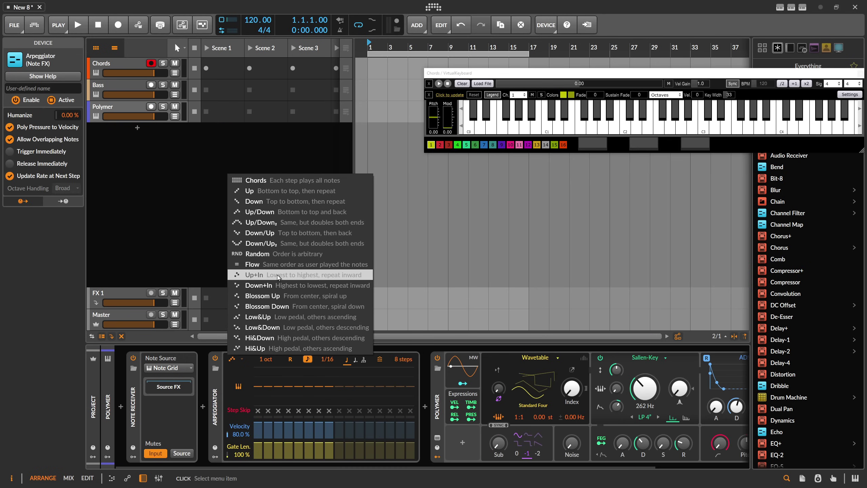
click(277, 275)
Give the new Polymer's oscillator 16 unison voices in Fat mode and set its LP 2 filter cutoff to 224 Hz
scroll(312, 458, right, 3)
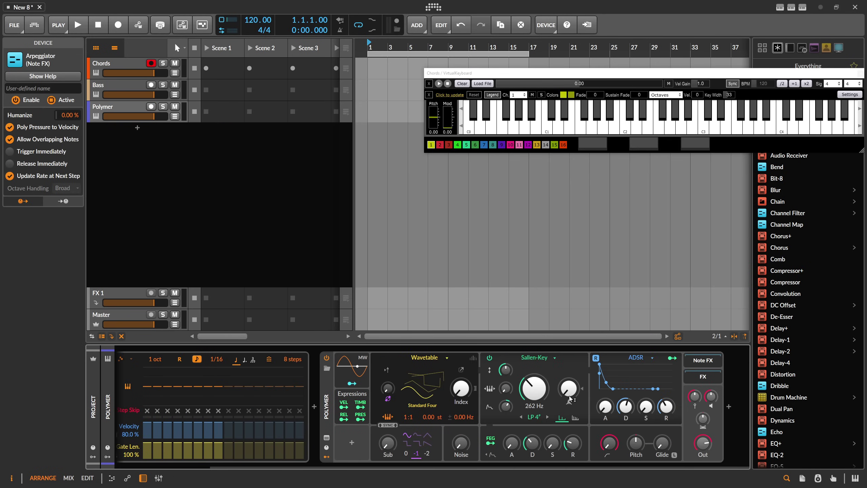
click(474, 360)
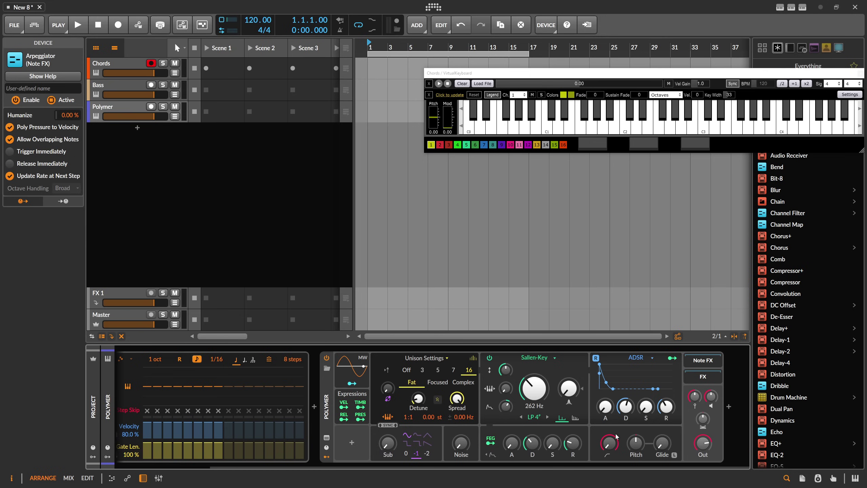
click(474, 359)
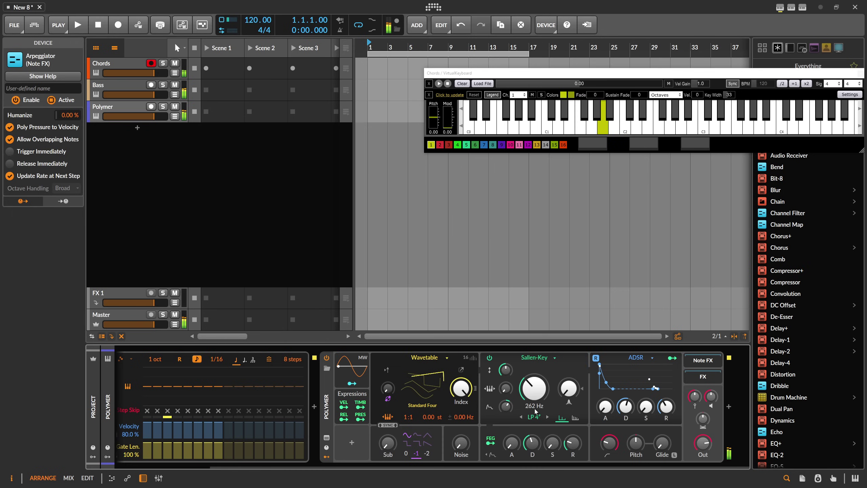
drag(534, 393, 534, 389)
drag(532, 442, 532, 441)
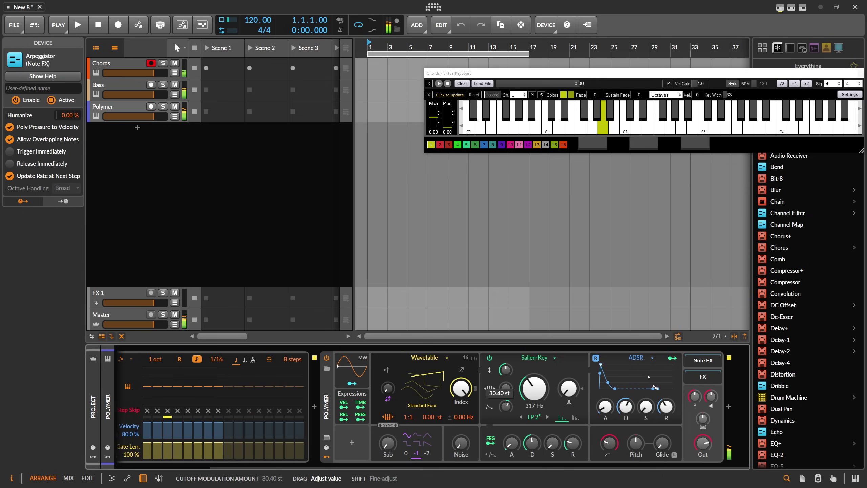
Add a Steps modulator to the new Polymer and draw 6 steps that rise toward the last one
click(352, 443)
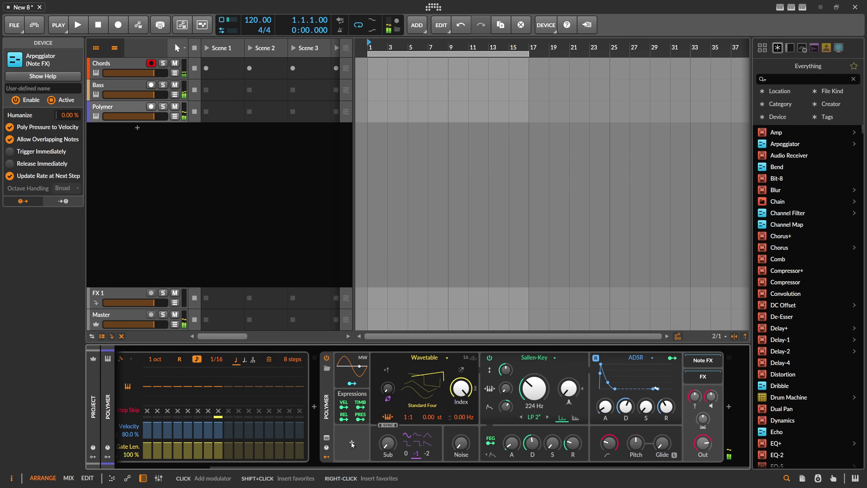
text(step)
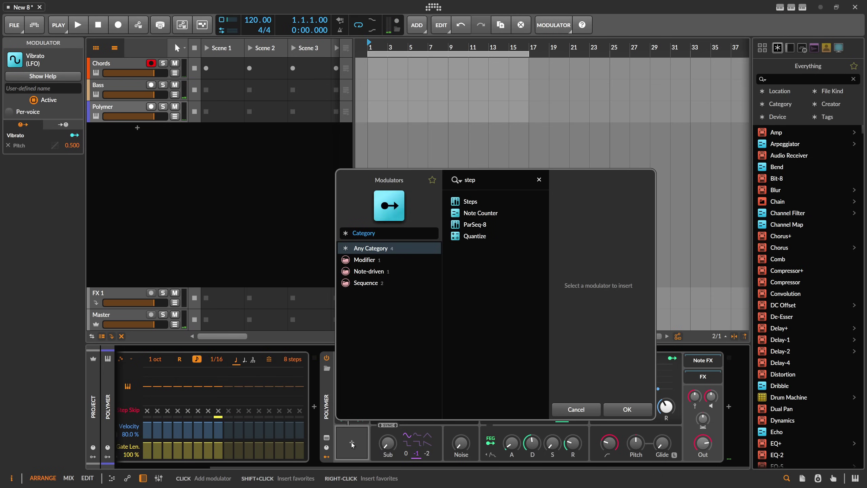
key(Return)
click(365, 443)
drag(384, 437, 384, 459)
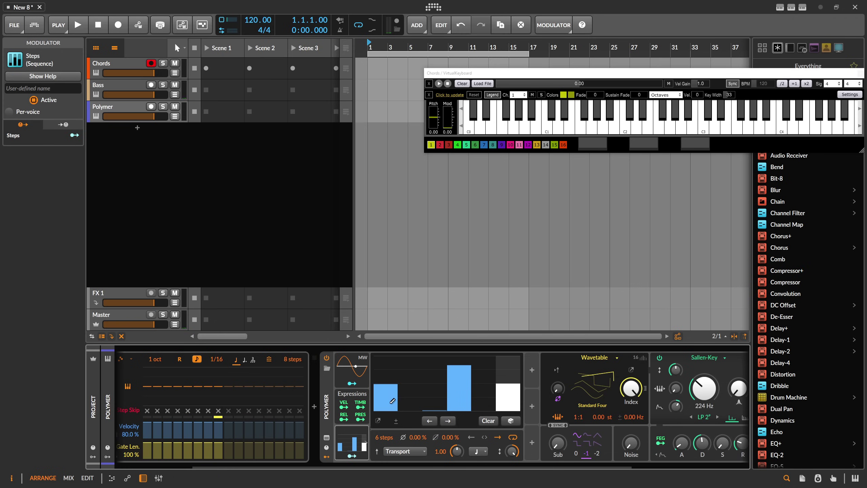
drag(393, 401, 511, 387)
Map the new Steps modulator to the Polymer filter's cutoff modulation amount at 0.433
click(378, 449)
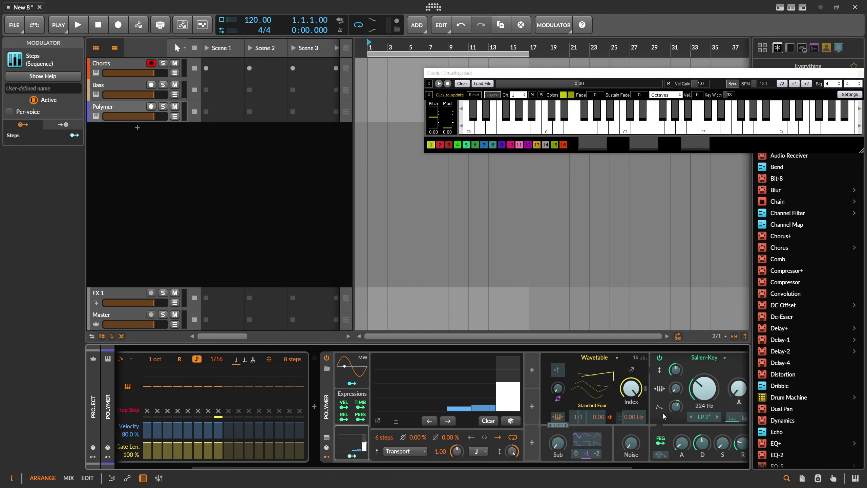
mouse_move(676, 406)
mouse_down()
mouse_move(675, 395)
mouse_move(679, 404)
mouse_up()
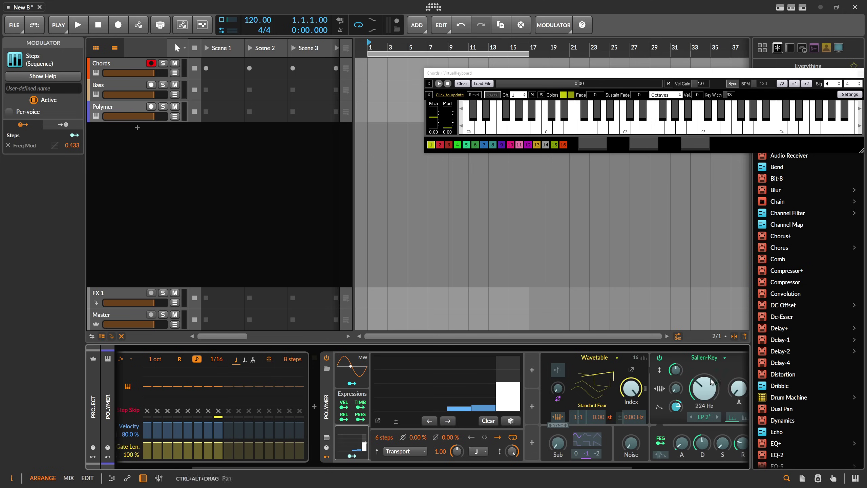
key(Escape)
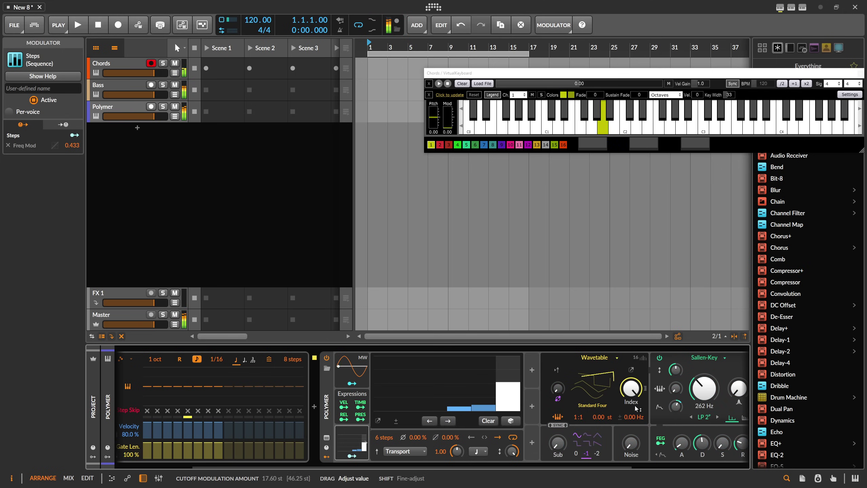
Start playback and set the new Polymer's Steps modulator rate to 8th note
click(87, 27)
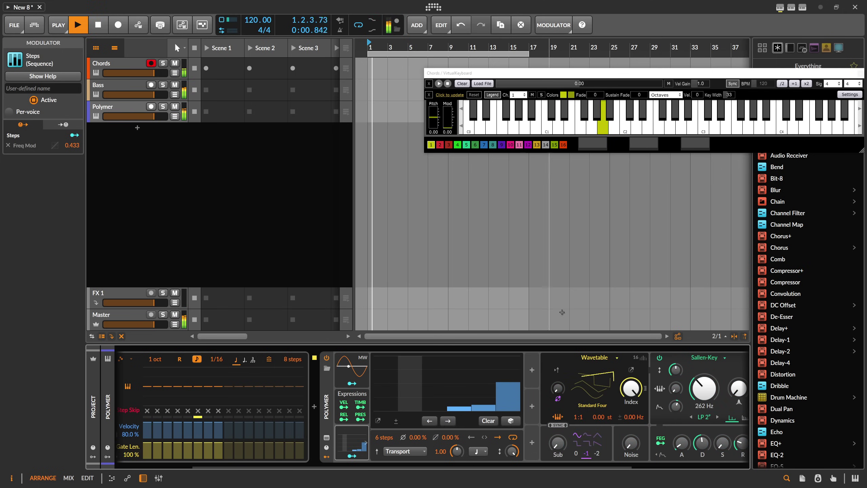
click(478, 452)
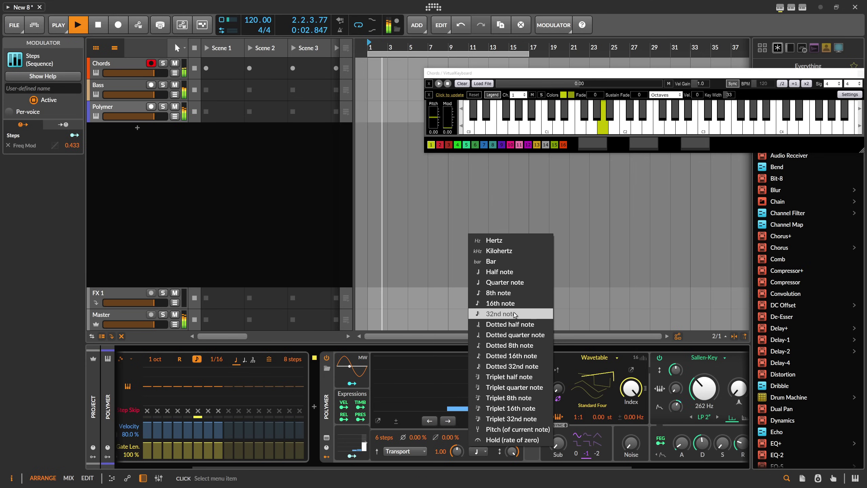
click(514, 296)
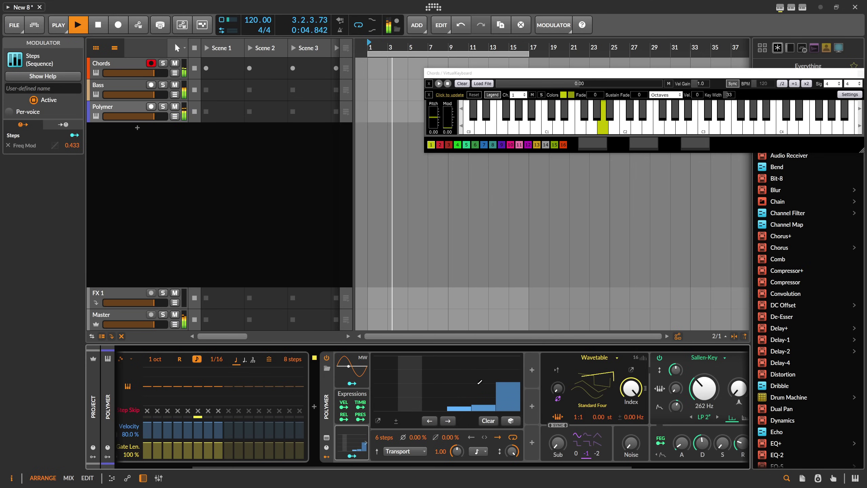
Raise the fifth bar in the Polymer's Steps modulator and set its cutoff modulation amount mapping to 0.333
mouse_move(495, 365)
mouse_down()
mouse_move(507, 372)
mouse_move(478, 371)
mouse_move(444, 406)
mouse_move(485, 366)
mouse_up()
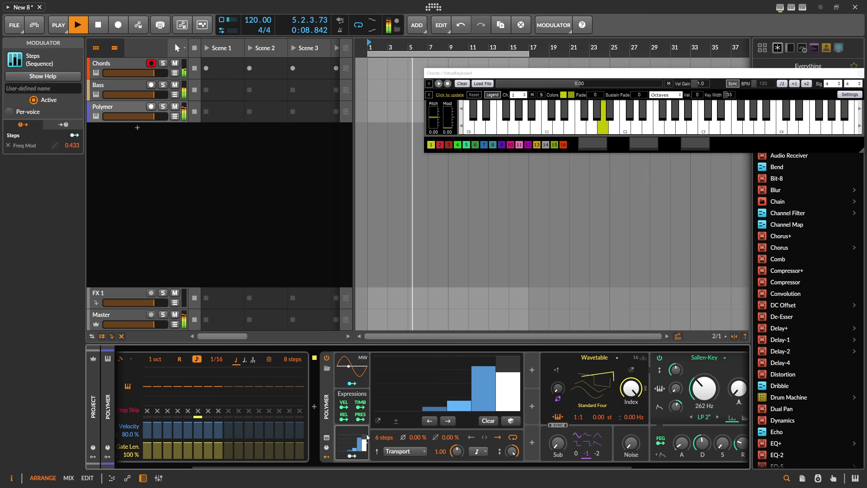
click(352, 456)
drag(680, 411, 681, 422)
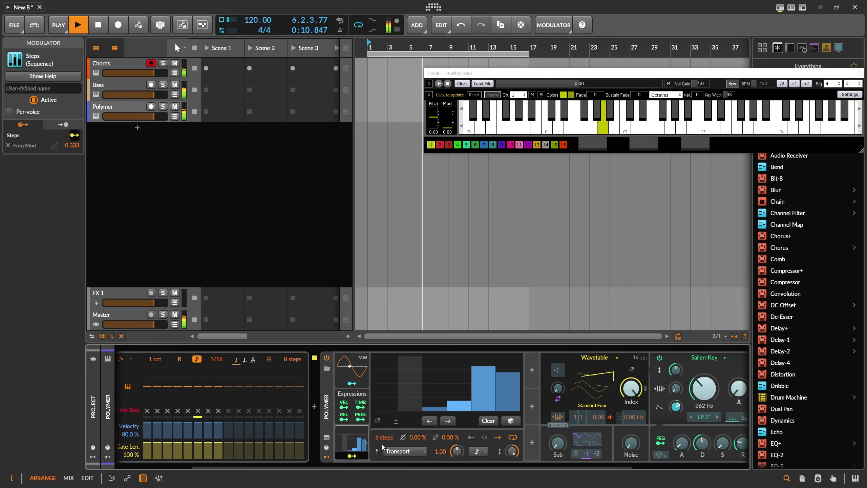
click(352, 455)
Extend the Polymer's Steps modulator to 10 steps and draw low, varied bars in the added steps
drag(459, 401, 459, 401)
drag(384, 437, 384, 426)
drag(484, 410, 512, 403)
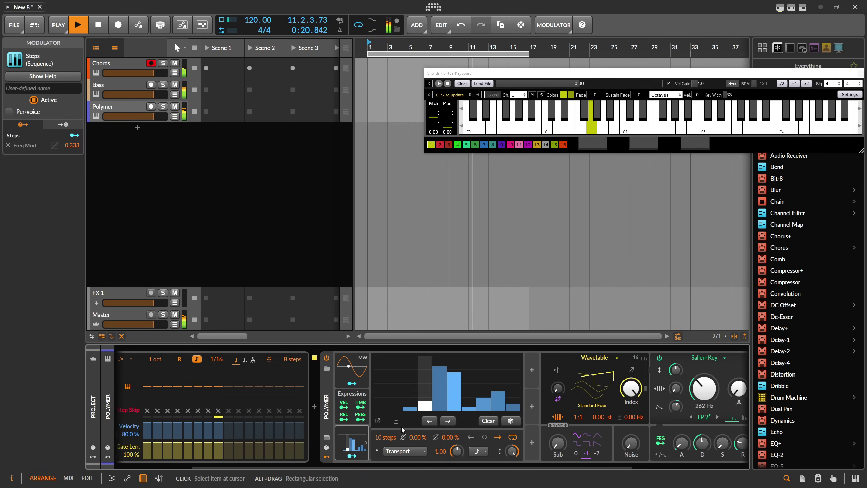
click(352, 456)
click(353, 458)
Show the Polymer's unison settings and add a Convolution reverb after the instrument
drag(364, 467, 488, 468)
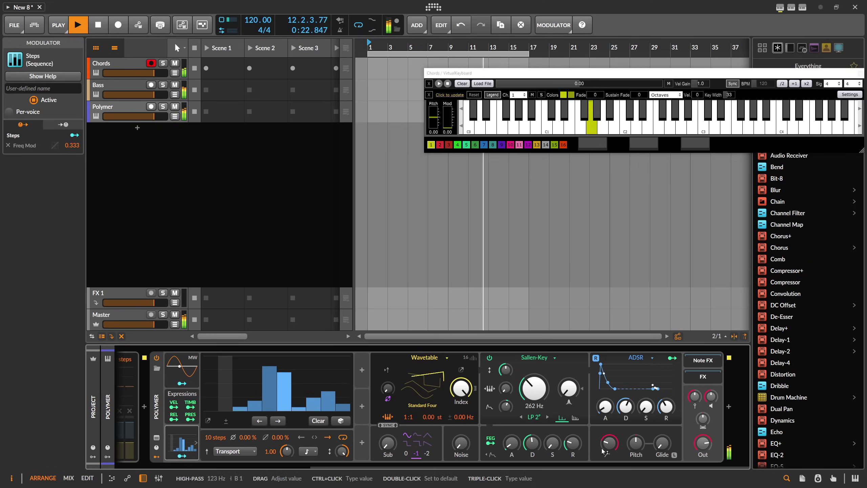
click(473, 359)
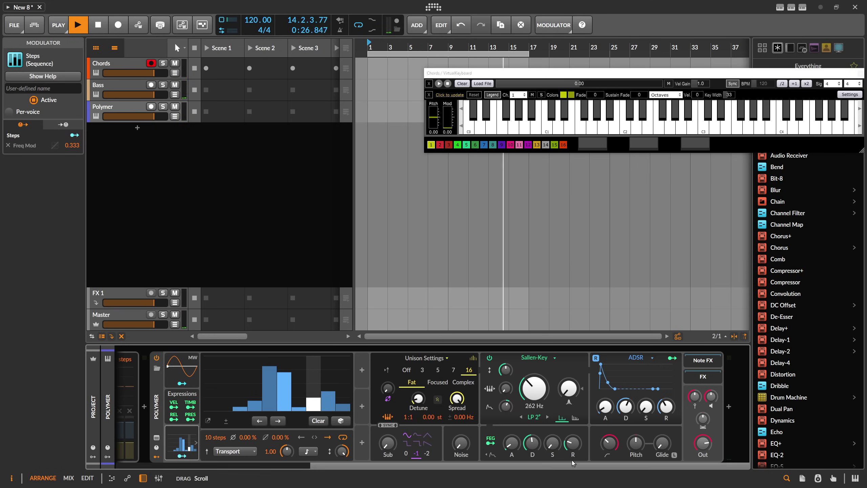
click(732, 406)
text(conv)
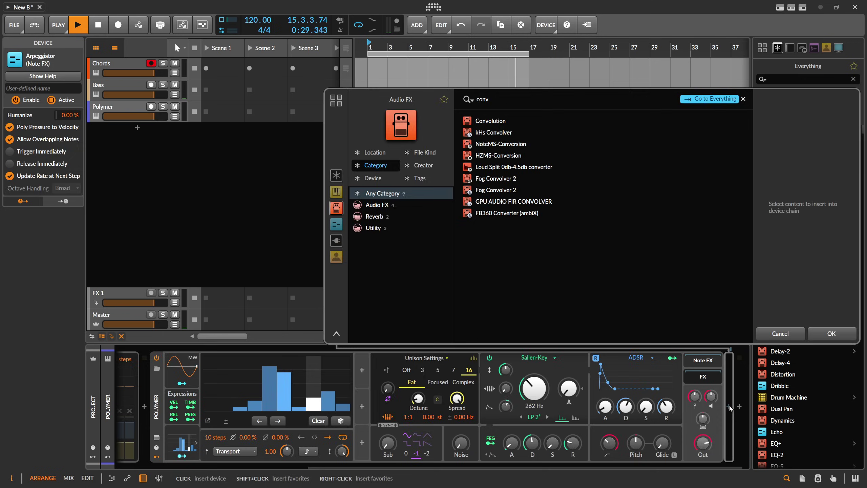
key(Return)
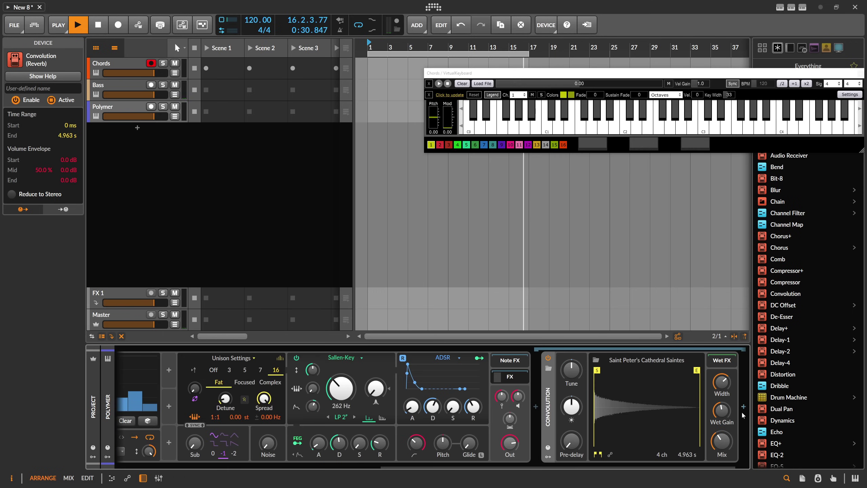
Add a Delay-2 after the Convolution and adjust its mix
click(744, 406)
text(delay)
key(Down)
key(Down)
key(Down)
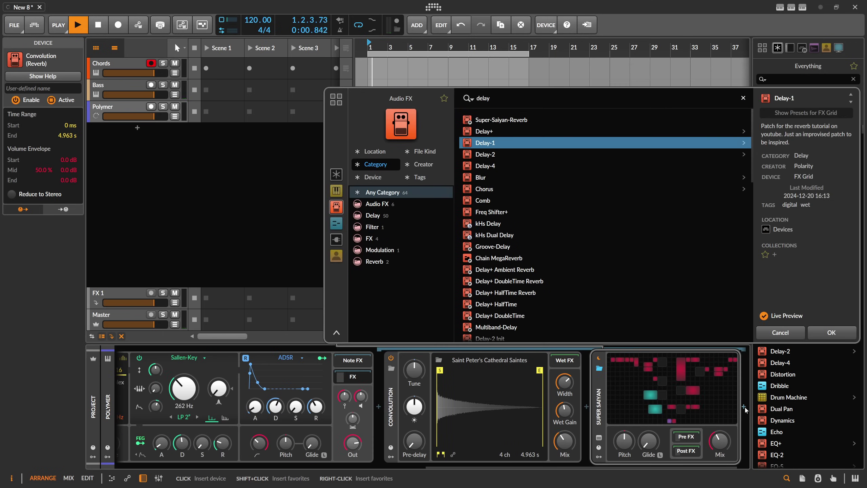
key(Return)
drag(722, 435, 722, 437)
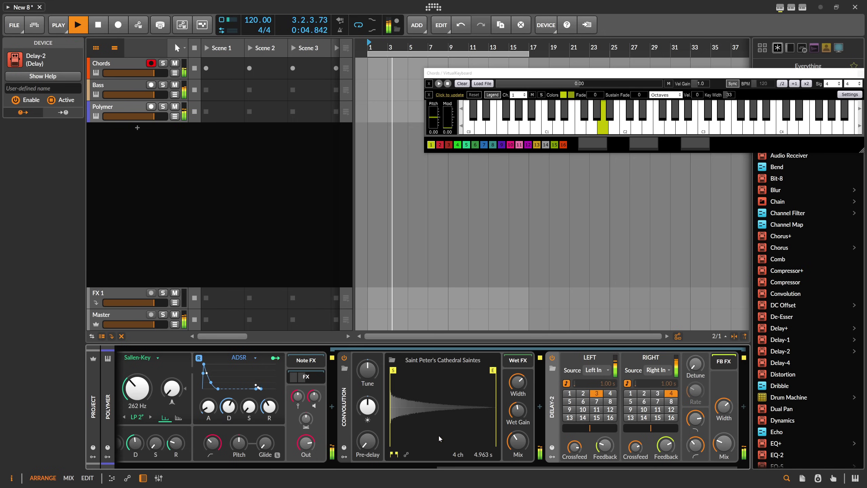
Inspect the modulation routing on the Polymer filter's cutoff modulation amount
drag(435, 465, 347, 458)
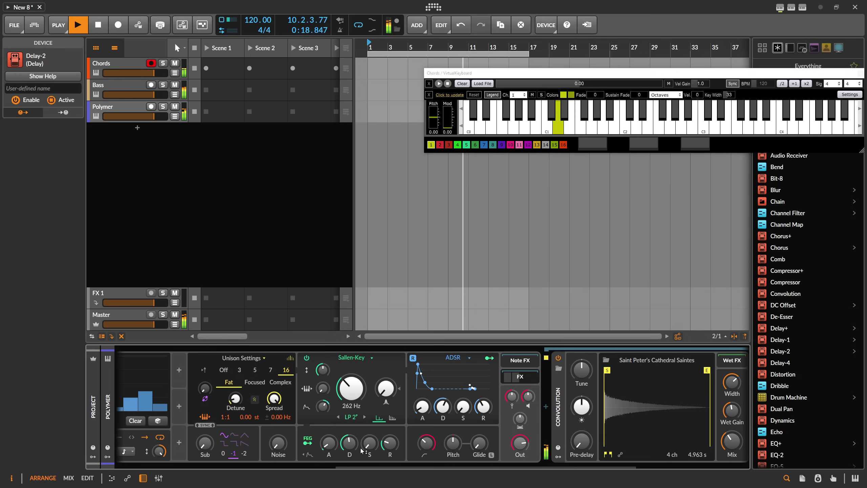
drag(342, 443, 376, 438)
right_click(352, 406)
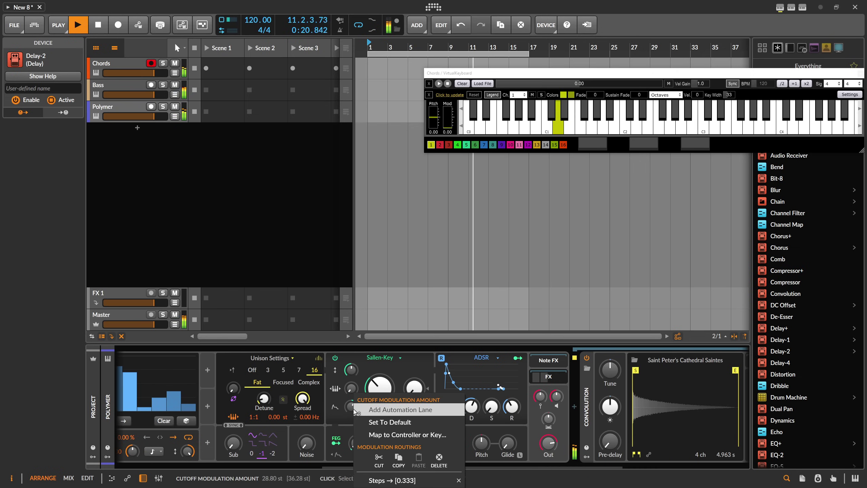
click(375, 477)
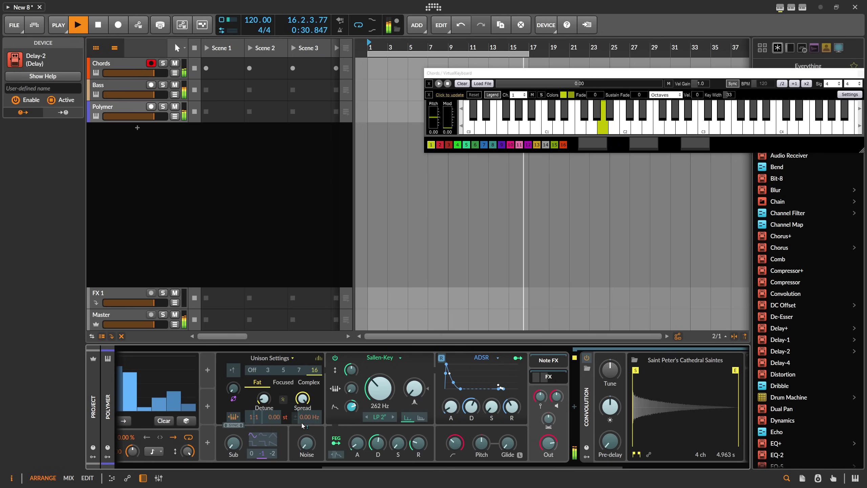
scroll(302, 425, left, 5)
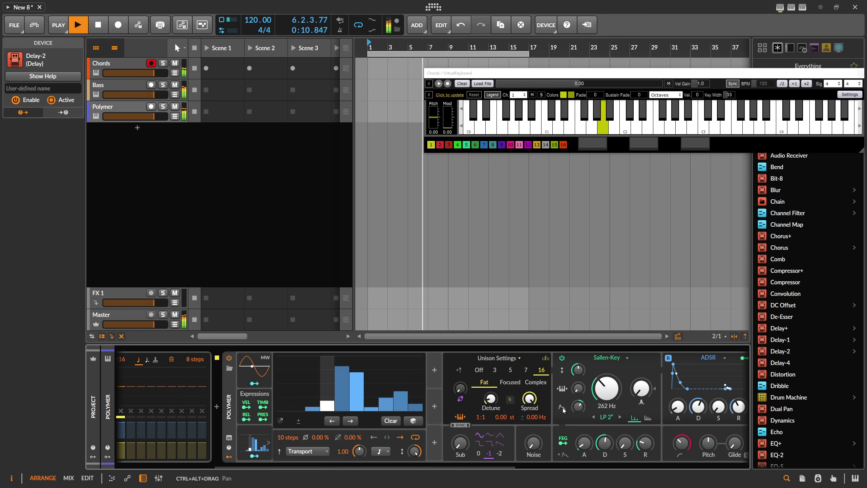
Fine-tune the Polymer's cutoff modulation amount, filter envelope decay to 1.38 s and unison detune to 17 cents
drag(511, 466, 724, 463)
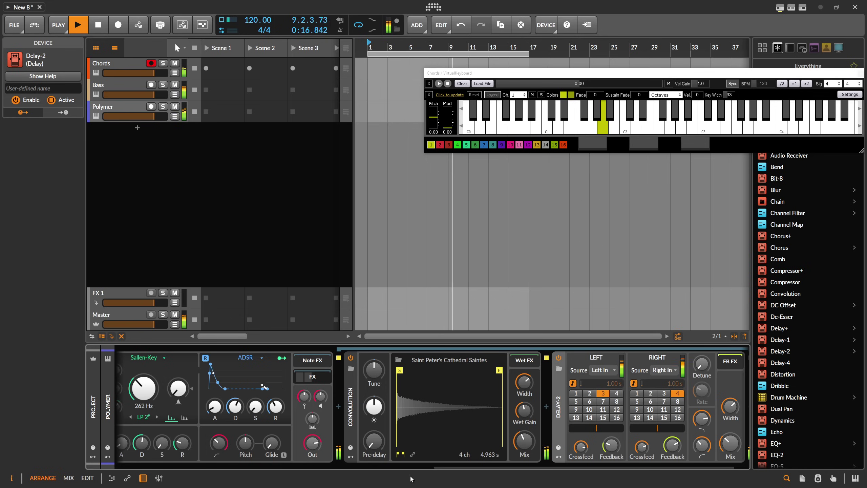
drag(443, 467, 375, 467)
drag(260, 407, 261, 404)
drag(287, 443, 287, 441)
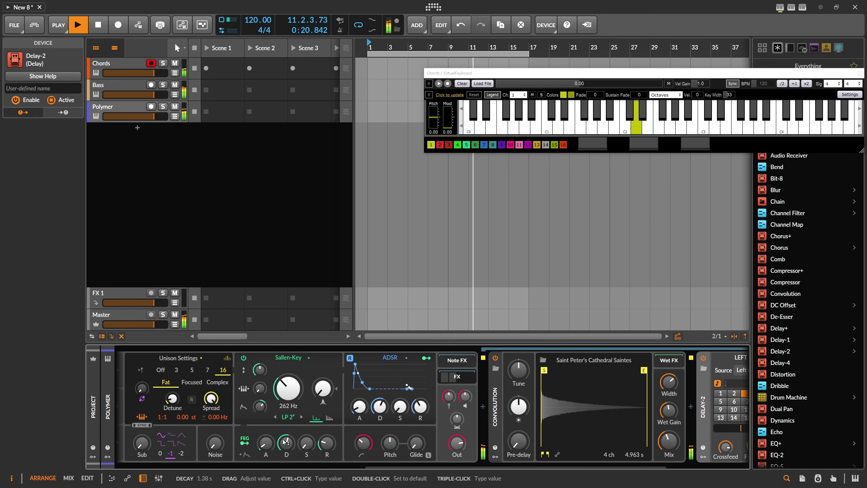
scroll(343, 429, left, 3)
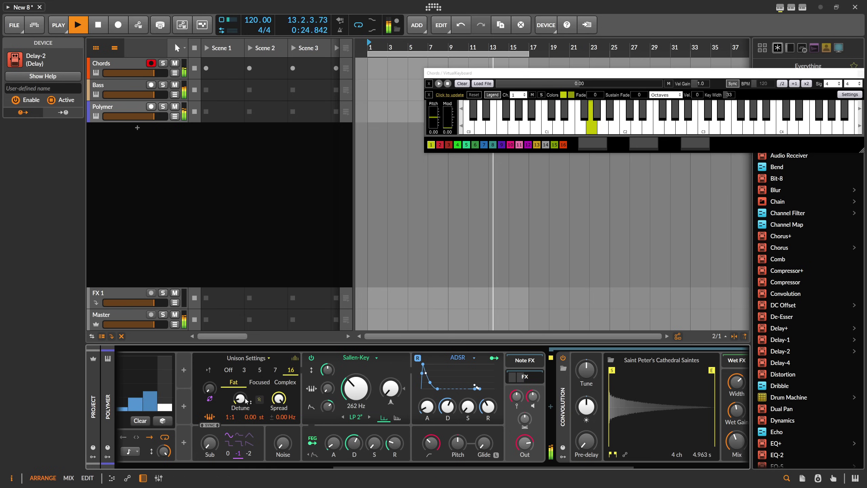
drag(240, 397, 245, 401)
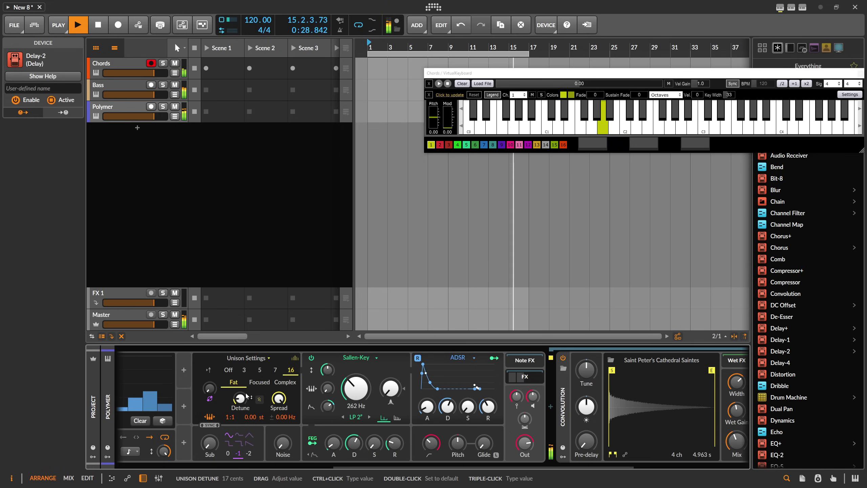
Add a new instrument track with the v8 Kick
click(137, 128)
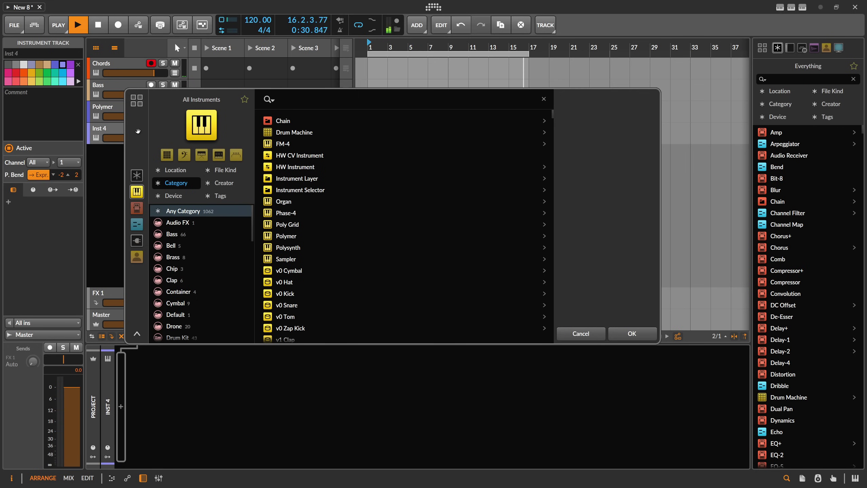
text(v8)
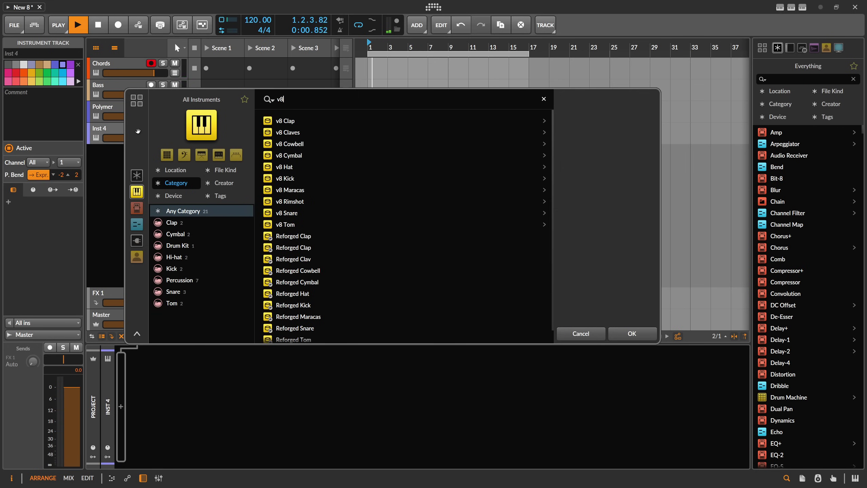
double_click(285, 178)
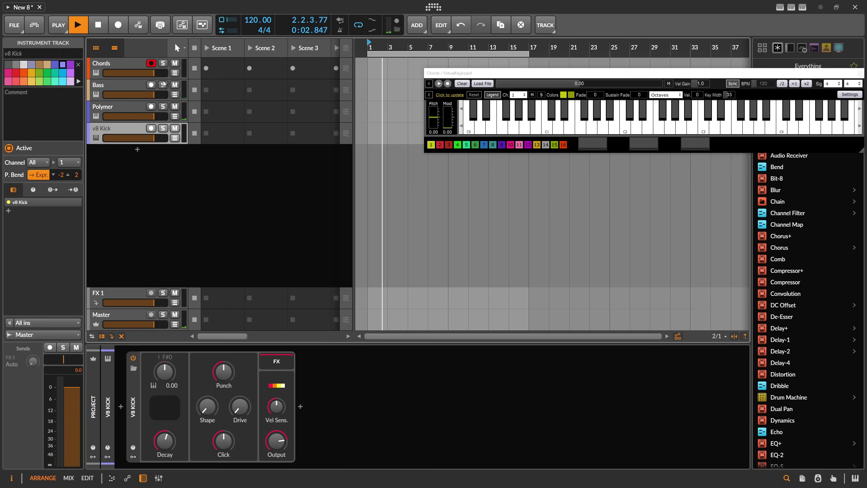
Create a one-beat looping clip for the v8 Kick in Scene 1 with a sixteenth C3 note at its start
double_click(223, 136)
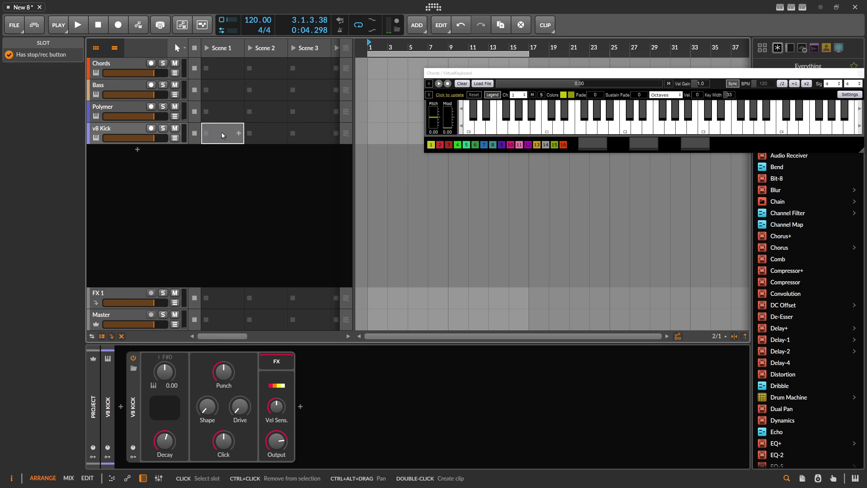
double_click(222, 137)
drag(221, 43, 201, 76)
drag(300, 52, 225, 50)
double_click(202, 211)
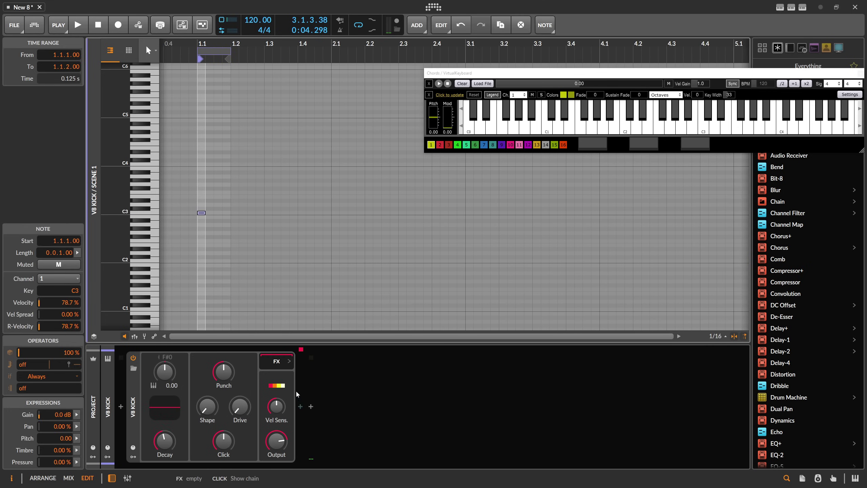
Add an EQ-5 after the v8 Kick
click(300, 406)
text(eq)
double_click(464, 144)
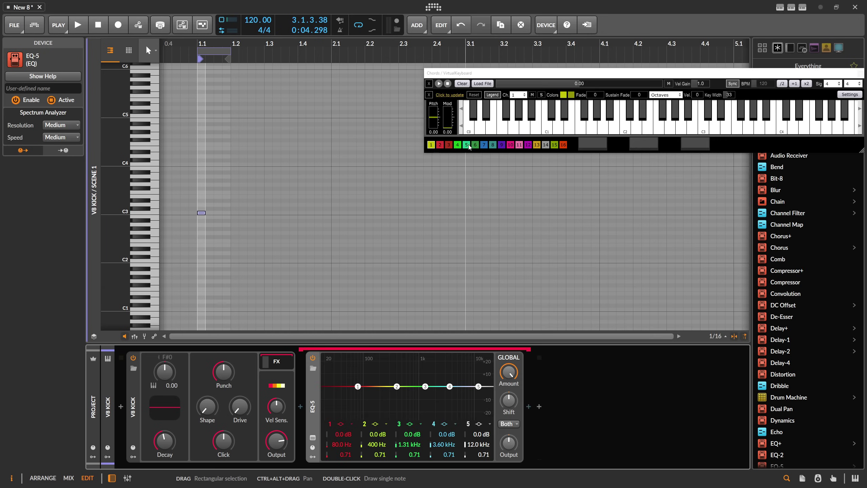
Add an Over distortion after the kick's EQ-5 and set its clipping threshold to about -2.6 dB
click(527, 405)
text(over)
key(Return)
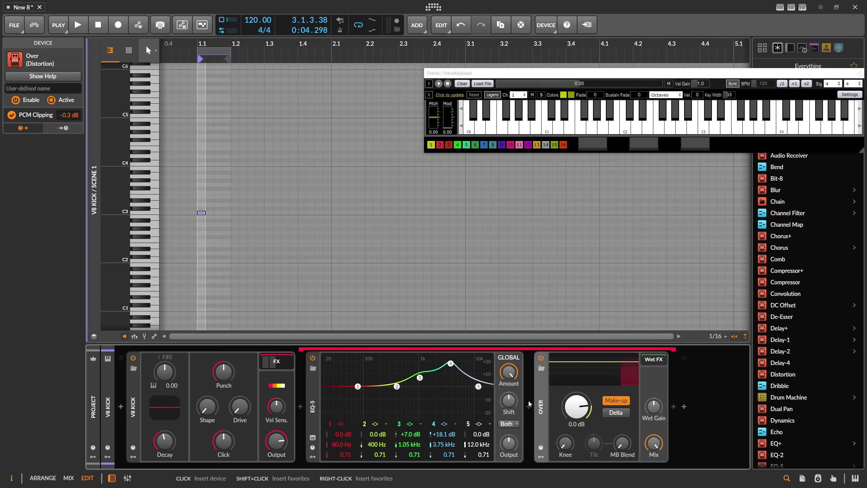
drag(575, 406, 576, 409)
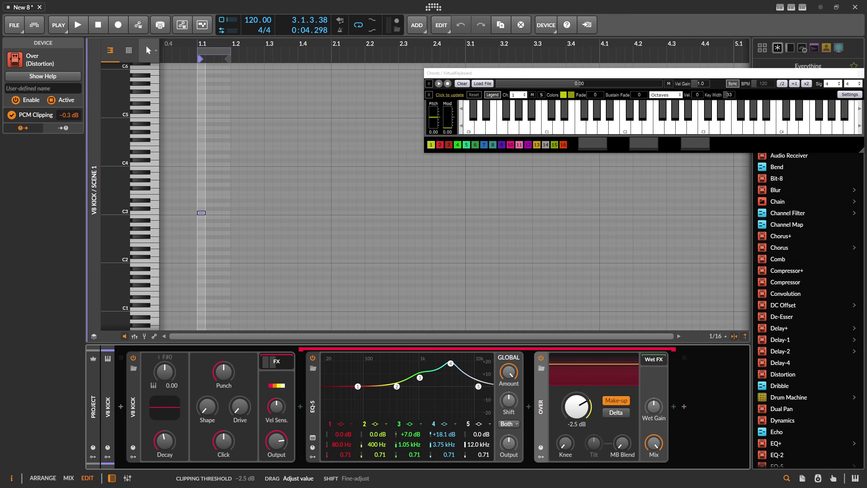
Launch the kick clip and set EQ-5 band 3 to +11.1 dB at 970 Hz and band 4 to +19.1 dB at 3.19 kHz
key(alt+1)
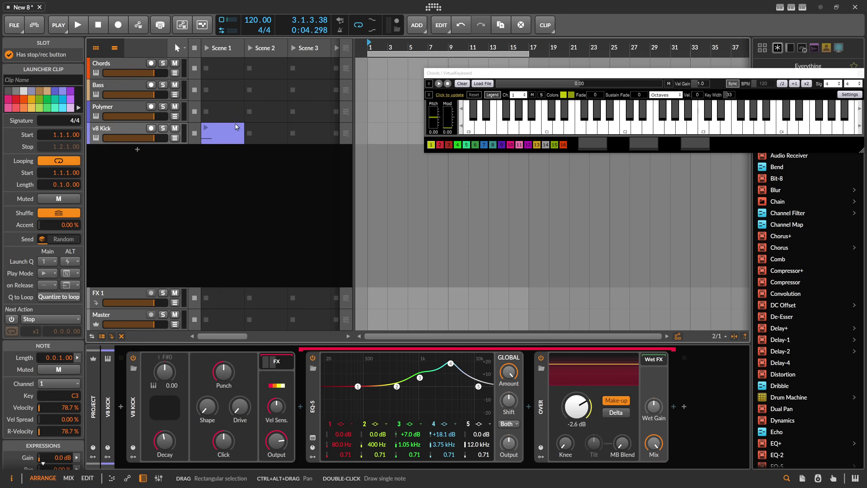
click(207, 128)
drag(450, 363, 417, 372)
Harden the kick with more Drive and Click, Shape at about 18%, an Over clipping threshold of -7.1 dB and a shorter Decay
drag(240, 406, 207, 388)
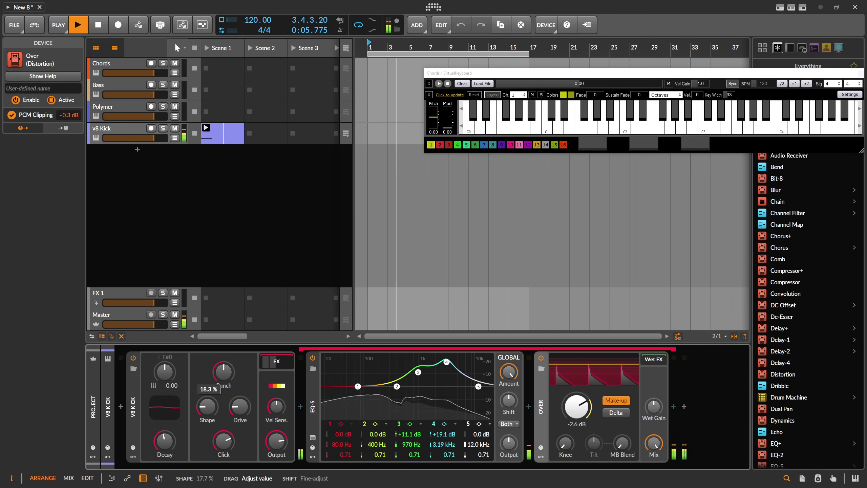
drag(576, 406, 577, 421)
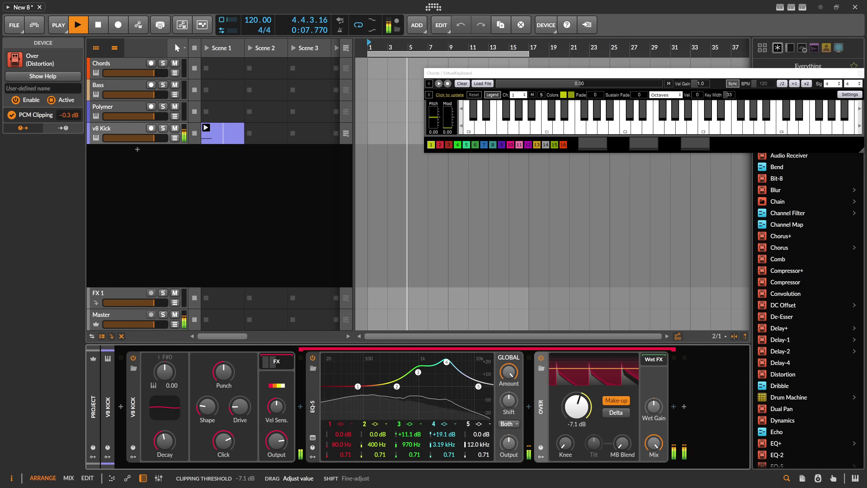
drag(165, 441, 165, 440)
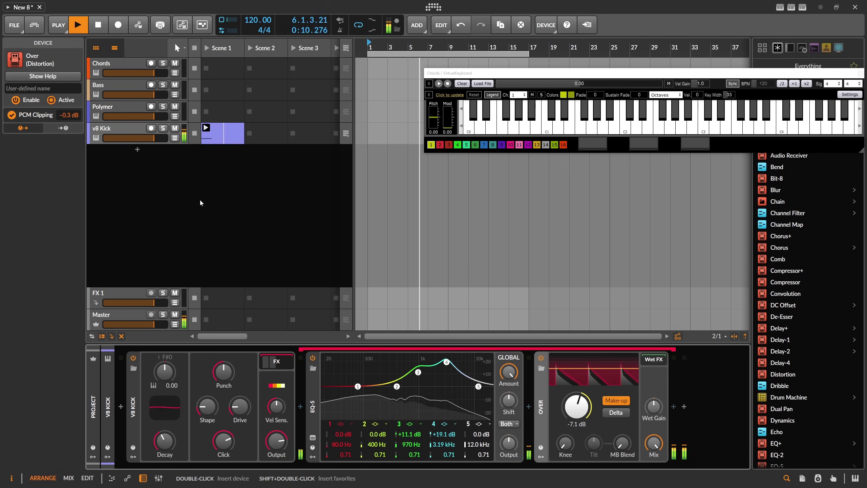
Close the virtual keyboard window and stop playback
click(860, 73)
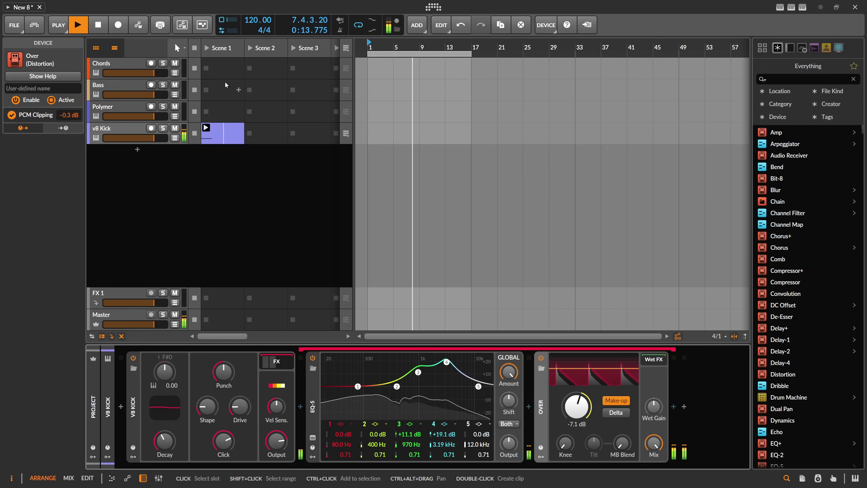
key(space)
Add a new instrument track with the v8 Hat
click(137, 150)
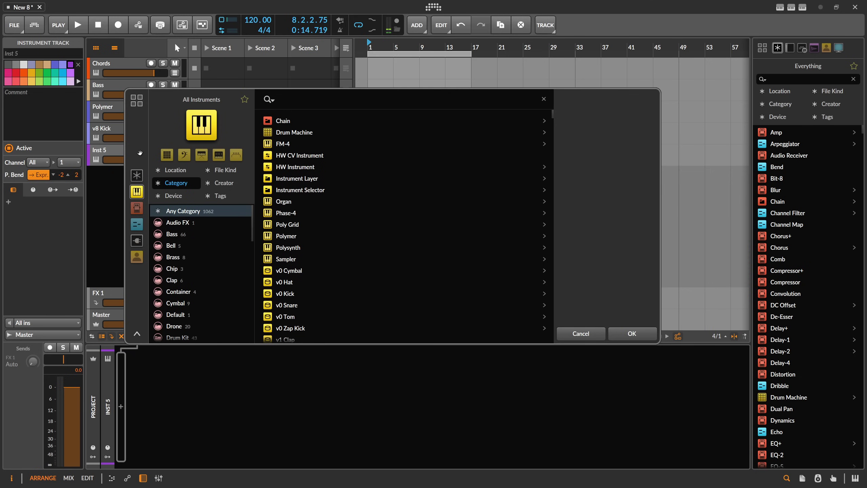
text(hat)
key(Down)
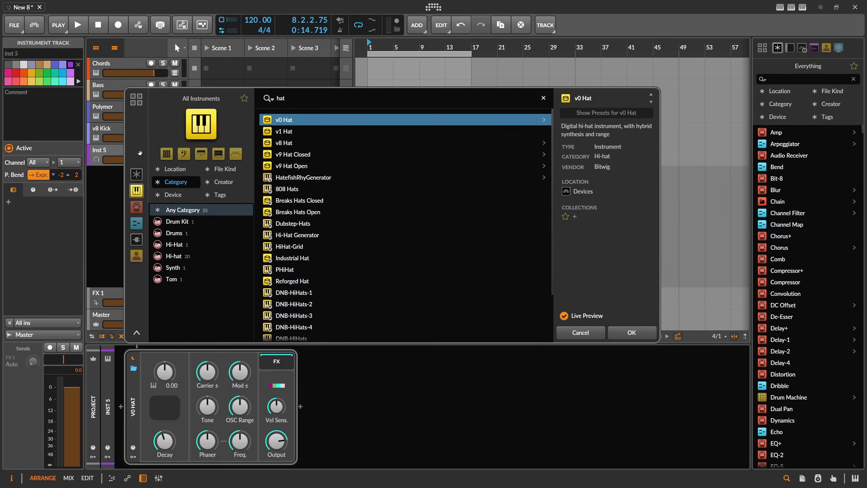
key(Down)
key(Down)
key(Return)
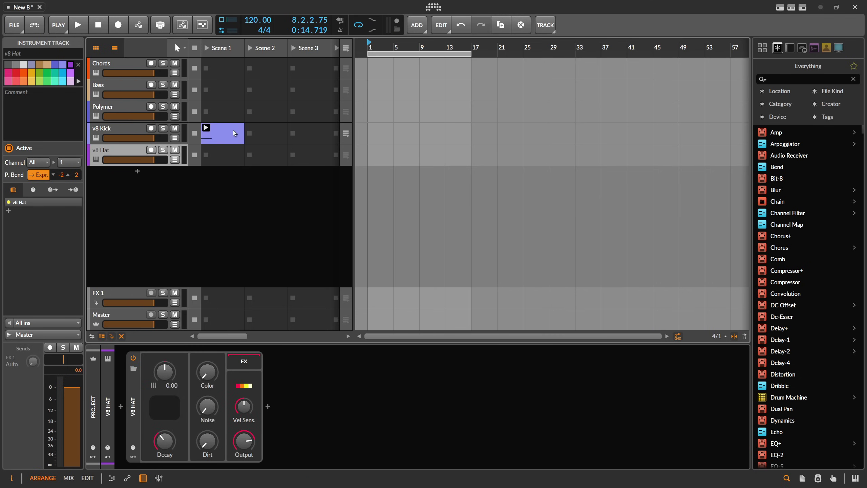
Copy the kick clip to the v8 Hat track's Scene 1 slot and duplicate its C3 note onto the second sixteenth
drag(233, 133, 221, 158)
double_click(222, 159)
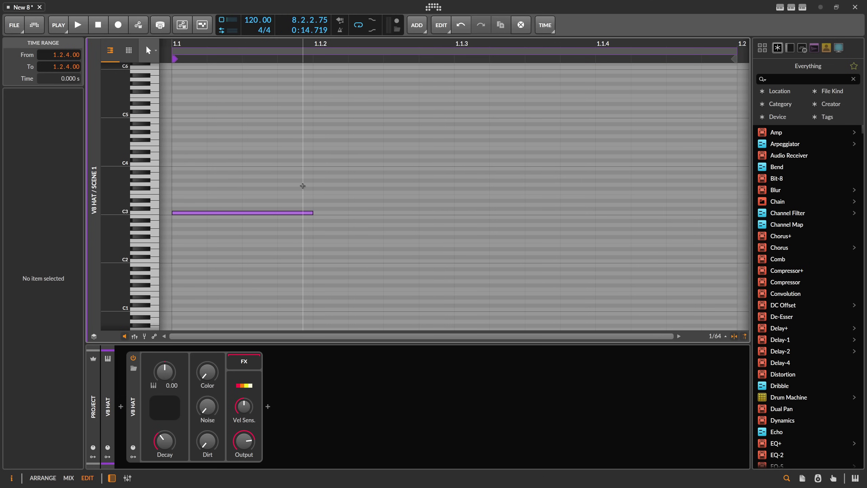
click(302, 212)
drag(300, 43, 282, 130)
key(ctrl+d)
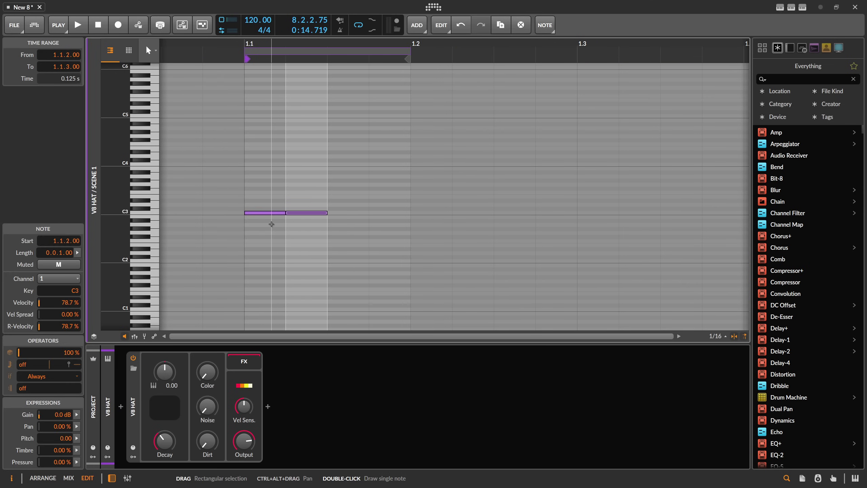
Fill the v8 Hat clip's beat with four sixteenth C3 notes and lower their velocities by differing amounts
key(ctrl+d)
key(ctrl+d)
click(135, 336)
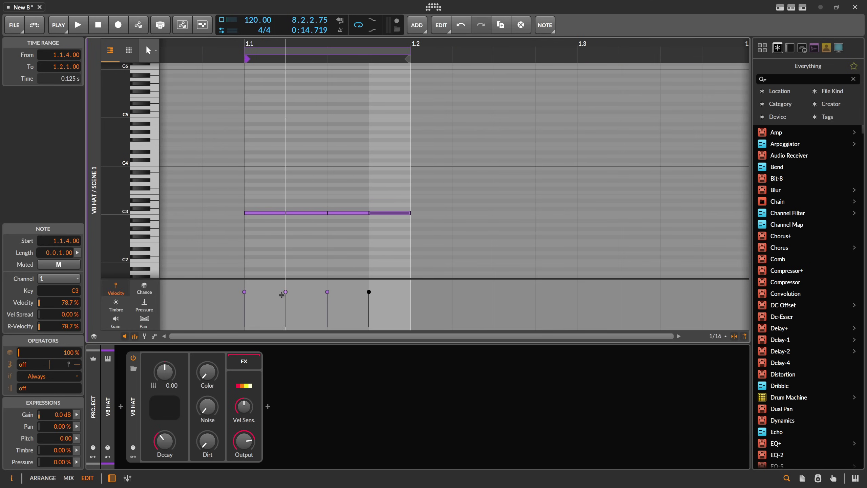
drag(244, 292, 244, 304)
mouse_move(291, 290)
mouse_down()
mouse_move(291, 303)
mouse_move(244, 317)
mouse_move(290, 315)
mouse_up()
drag(327, 292, 368, 306)
key(alt+1)
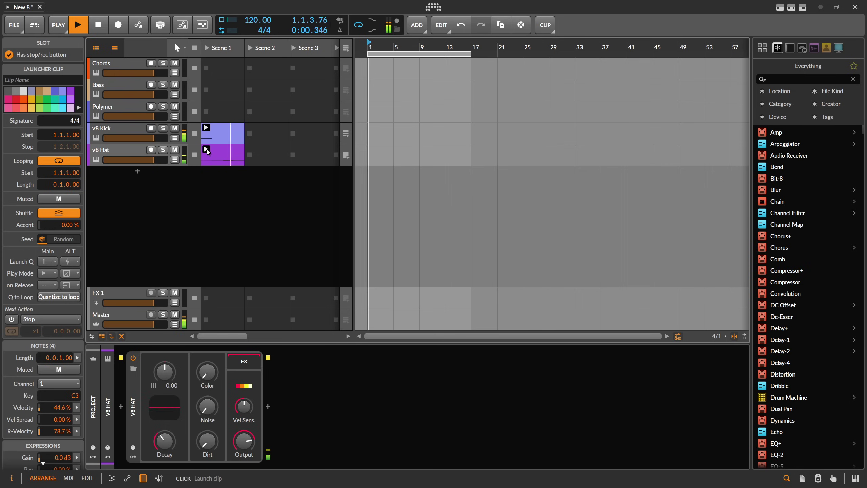
Shorten the v8 Hat's Decay and add an Expressions modulator with Velocity modulating Decay by about ×2.899
drag(165, 407, 165, 408)
key(space)
click(134, 456)
click(148, 369)
text(ex)
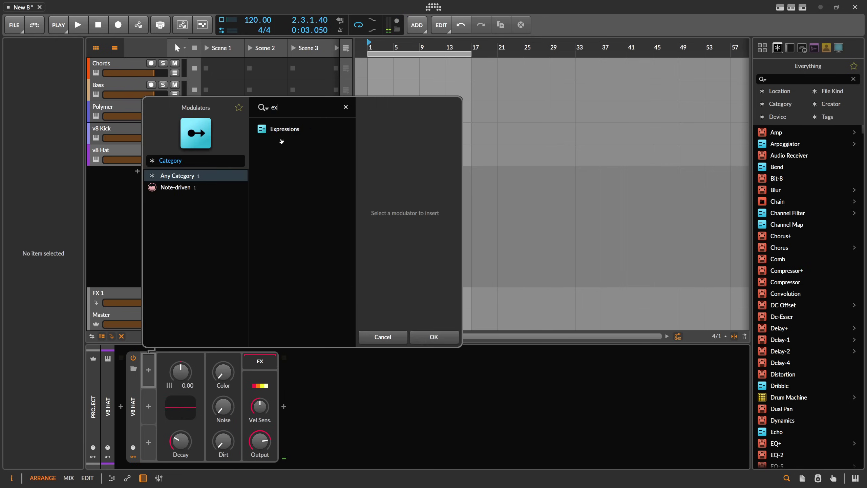
double_click(281, 133)
click(150, 369)
mouse_move(201, 441)
mouse_down()
mouse_move(201, 428)
mouse_move(201, 444)
mouse_up()
key(space)
key(Escape)
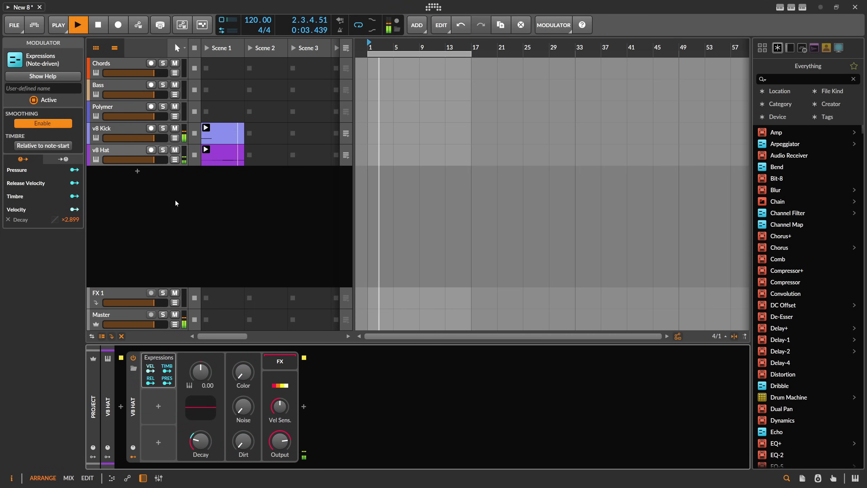
Add a Peak Limiter after the instrument on the v8 Hat track
click(126, 150)
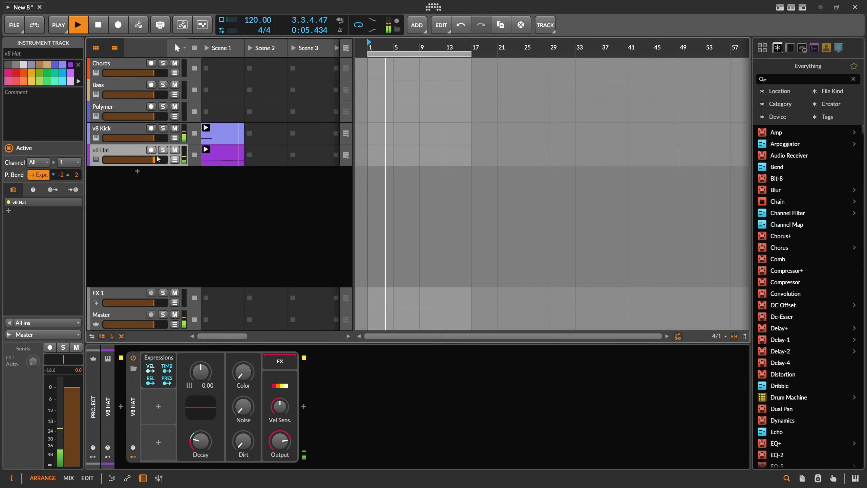
click(304, 407)
text(peak)
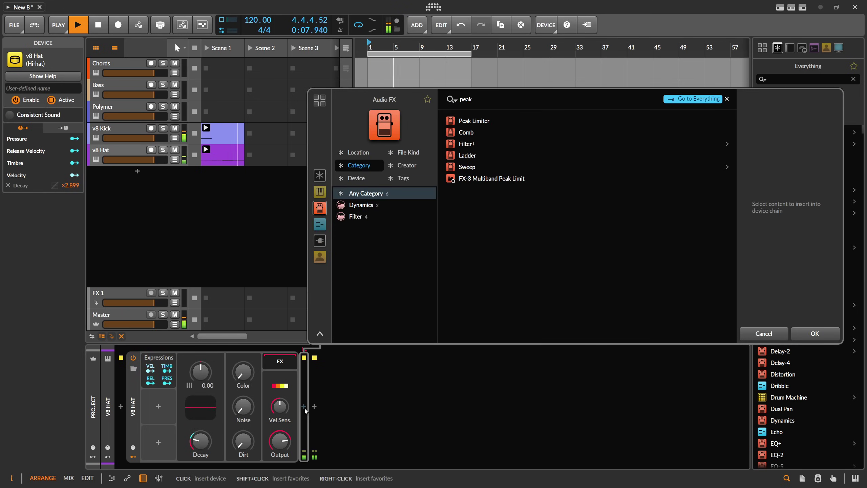
key(Return)
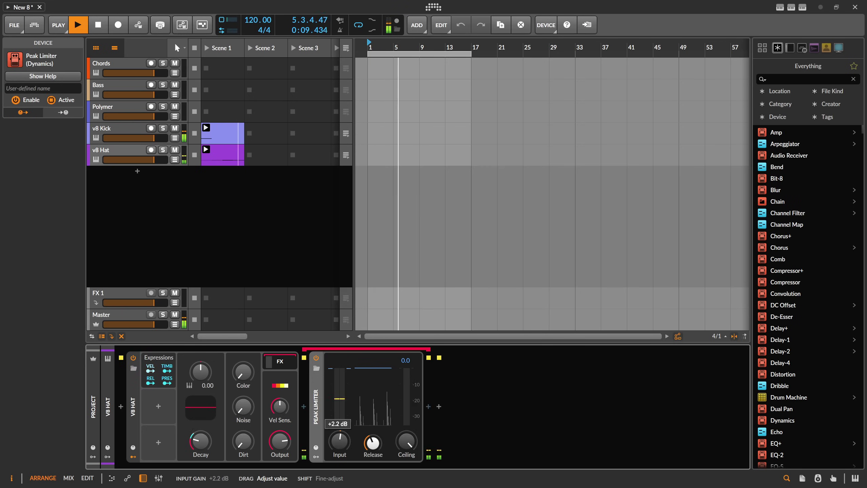
Arm the Chords track and reduce the kick's EQ-5 boosts to about +8.2 dB at 957 Hz and less gain at 3.10 kHz
click(152, 64)
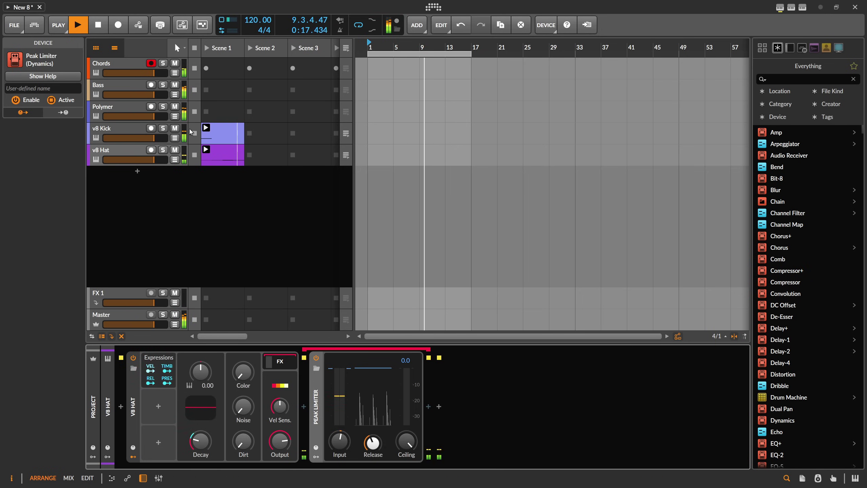
click(132, 130)
click(131, 131)
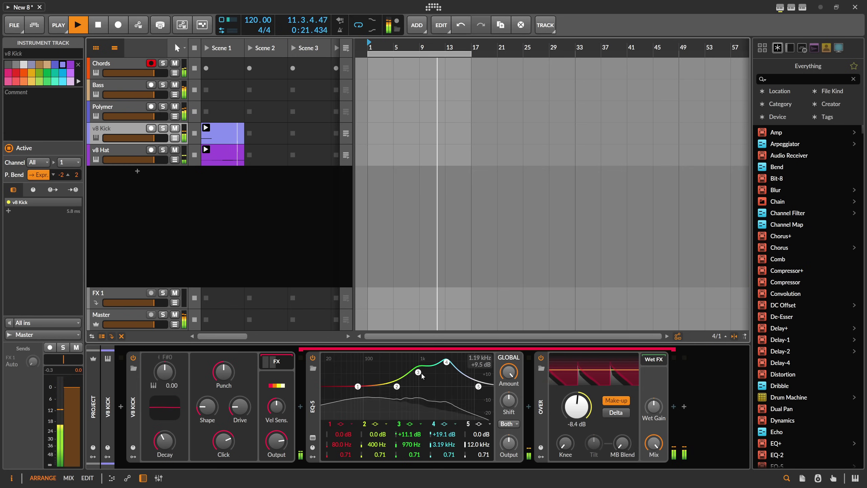
drag(418, 372, 446, 371)
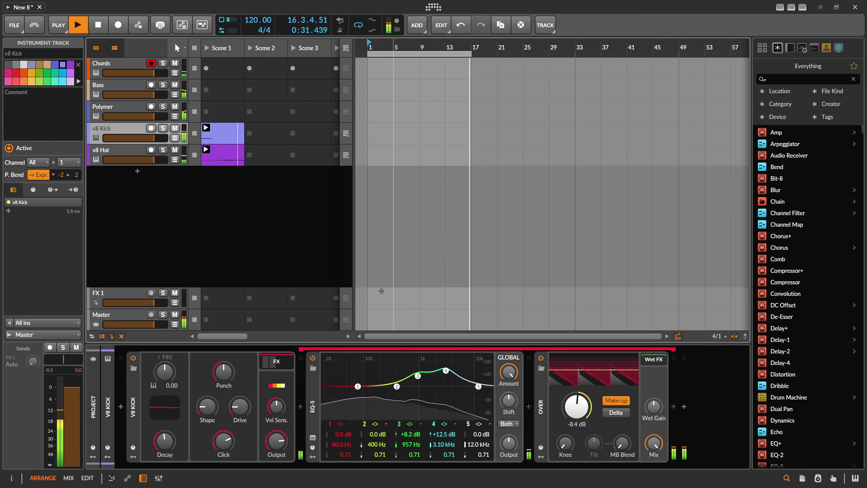
click(328, 268)
key(space)
Record an 11-bar note clip into the Chords track's Scene 1 slot
click(142, 148)
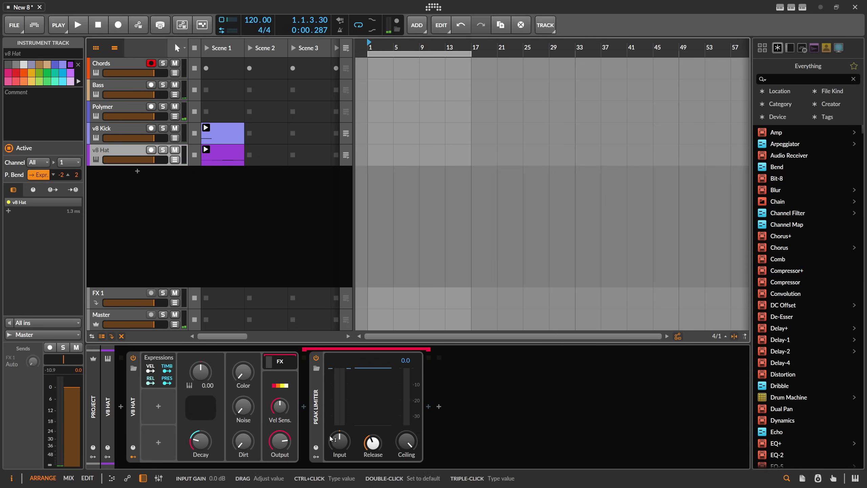
click(134, 129)
click(125, 112)
click(124, 72)
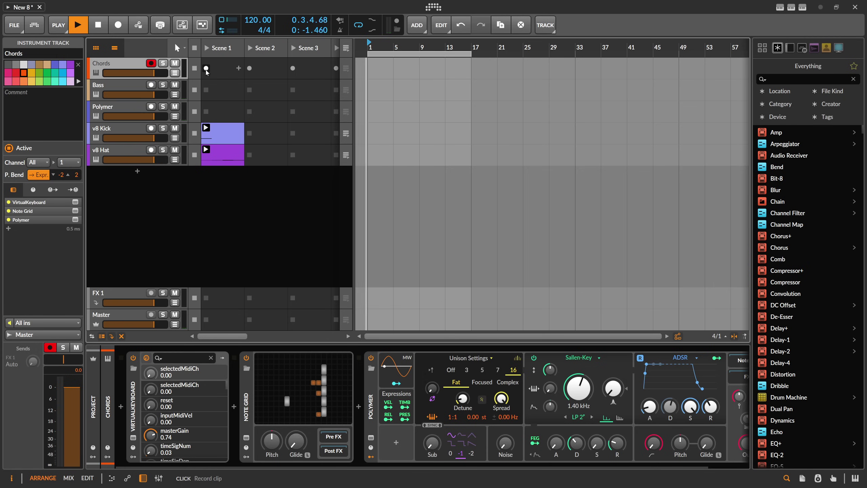
click(207, 68)
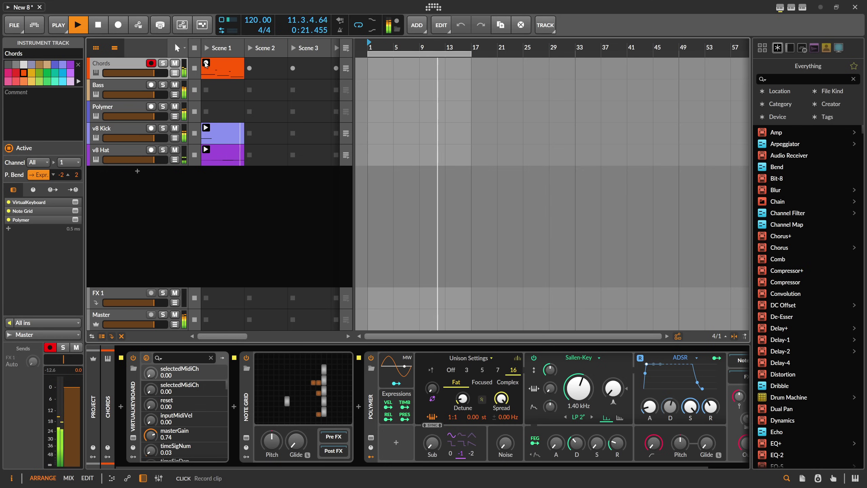
click(234, 76)
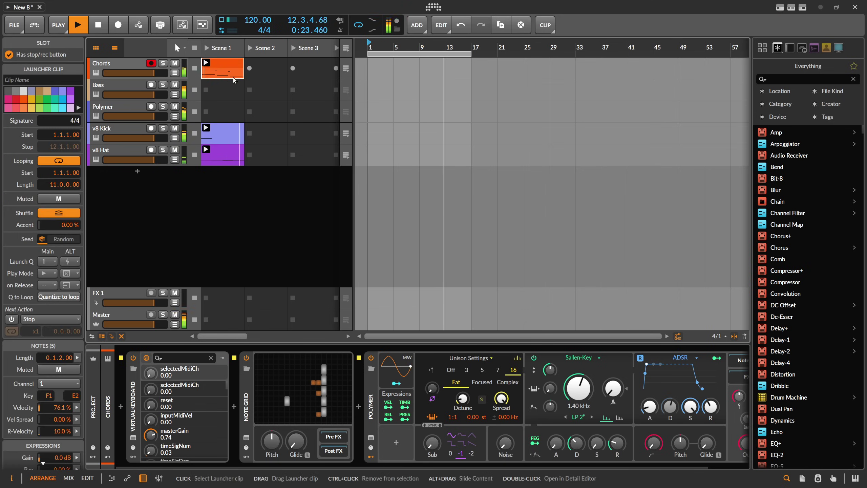
Open the recorded Chords clip for note editing and lower the short note at 4.3.1 to C2
key(shift+Tab)
drag(377, 47, 377, 13)
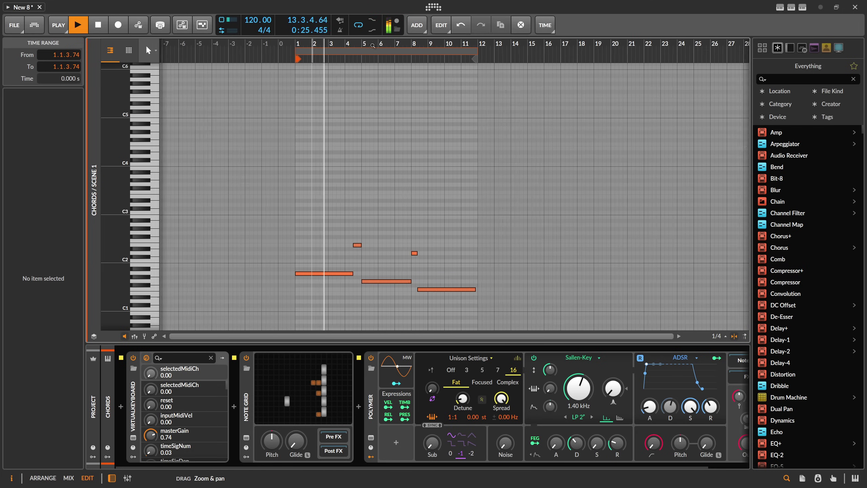
scroll(410, 95, down, 3)
key(space)
drag(309, 150, 473, 266)
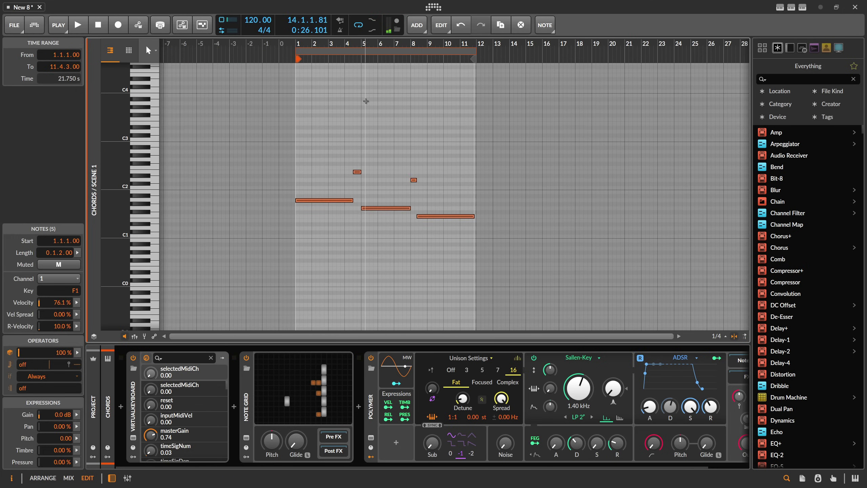
click(370, 145)
drag(295, 148, 465, 237)
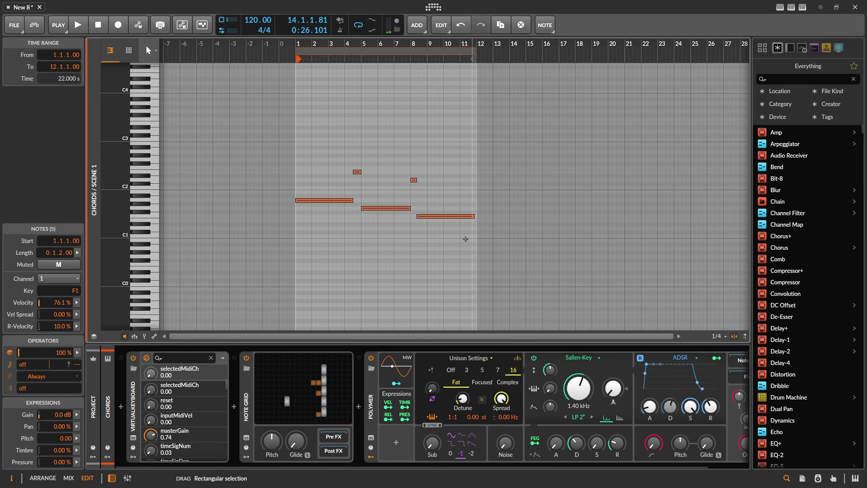
drag(373, 178, 359, 173)
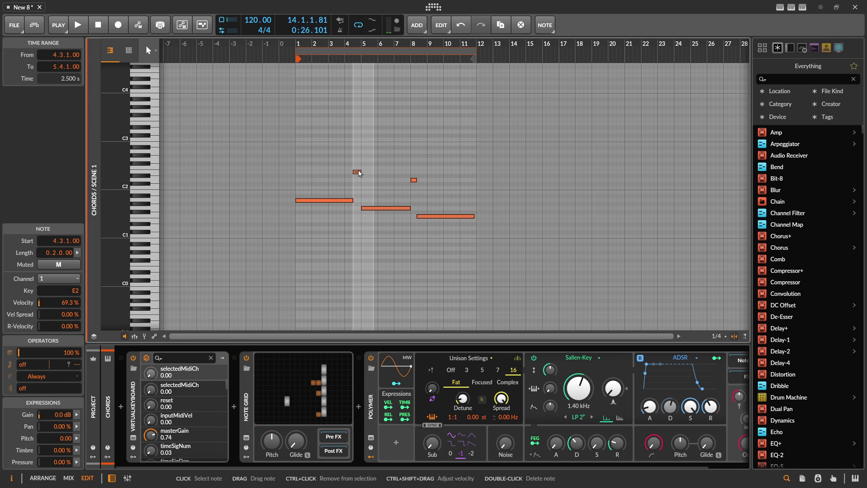
key(Down)
key(Down)
key(Down)
key(space)
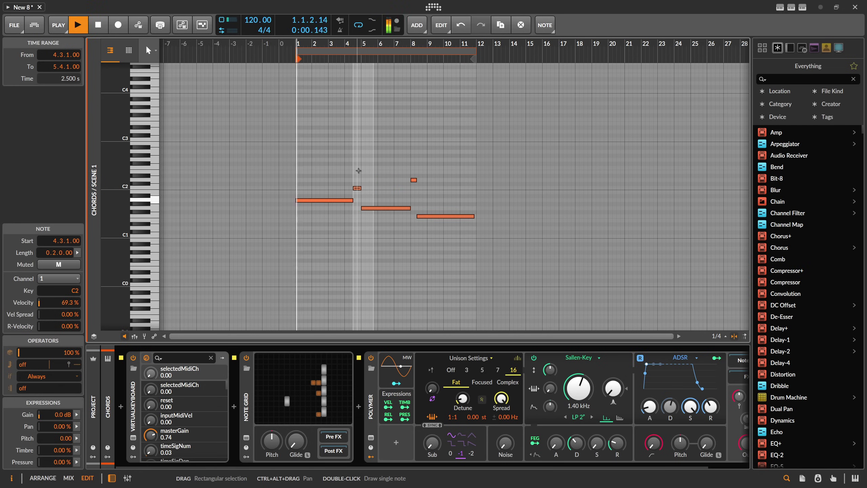
Play through the Chords clip and shorten its last F1 note to end at 10.1.1
drag(360, 44, 282, 78)
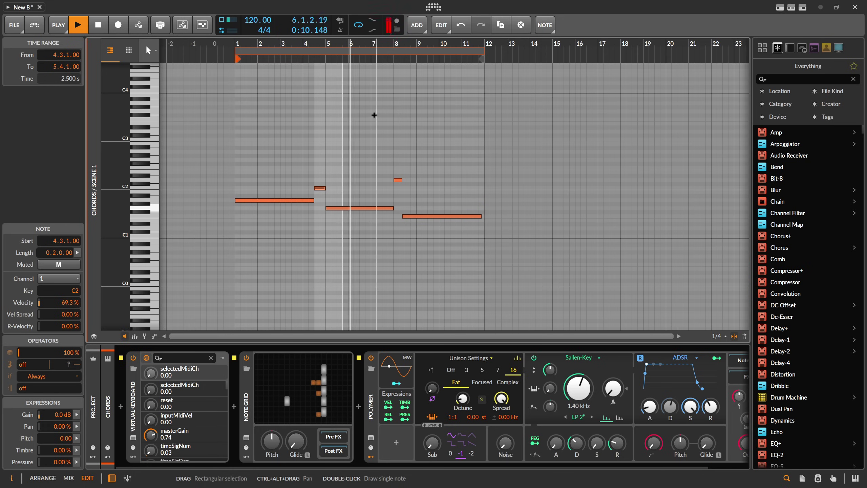
key(Tab)
double_click(231, 69)
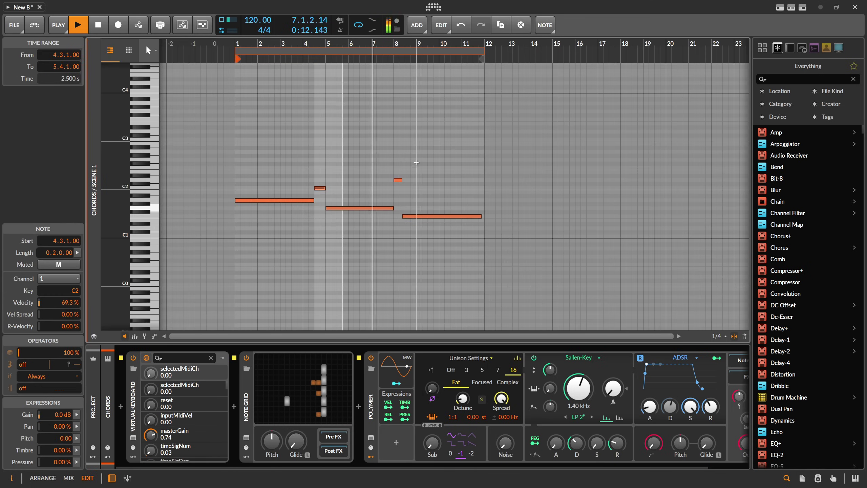
click(416, 163)
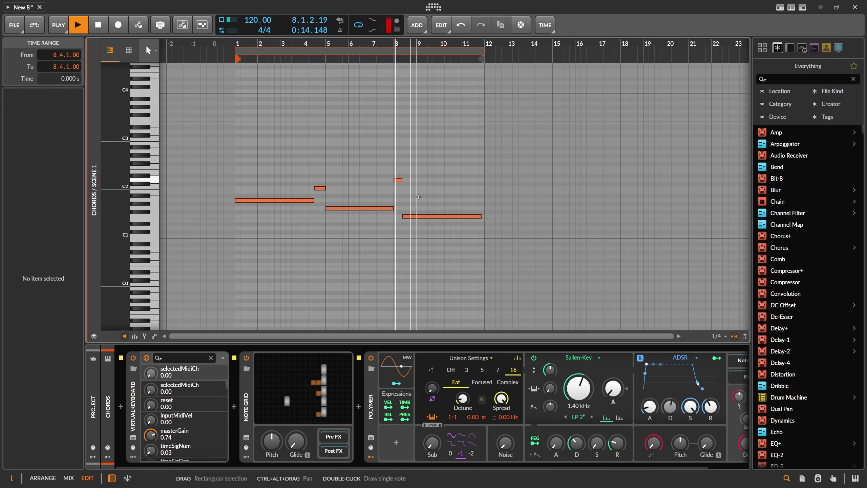
click(414, 216)
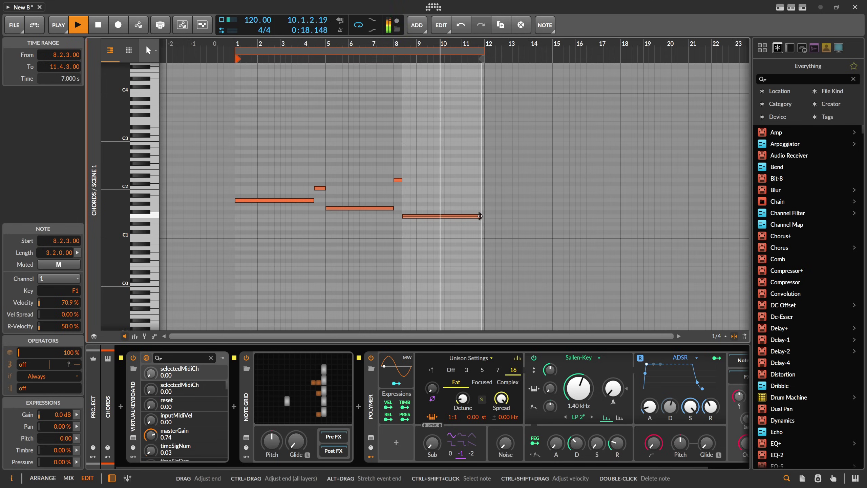
drag(480, 216, 439, 216)
key(space)
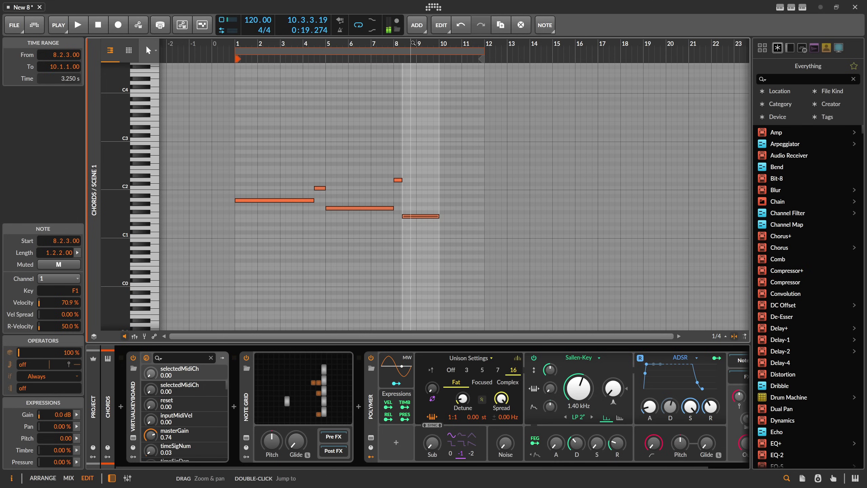
Move the last F1 note's start to 8.3.1 and extend the preceding D2 note to 8.2.4
drag(413, 43, 410, 99)
click(395, 185)
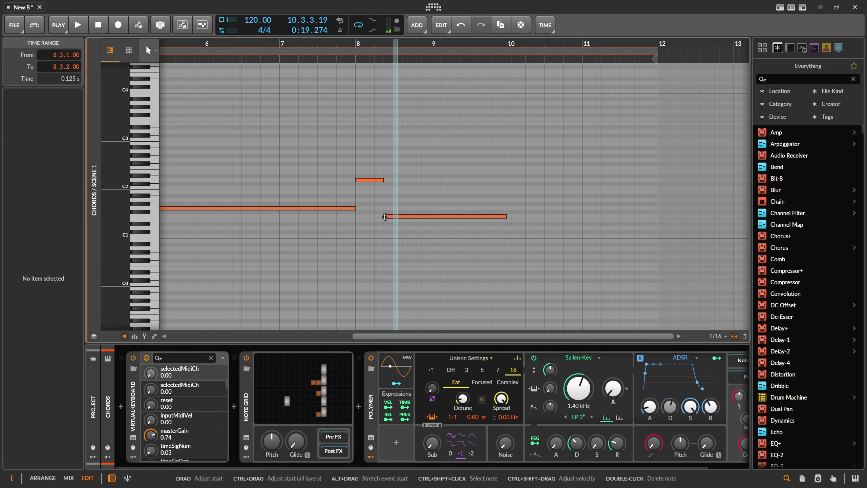
drag(384, 217, 393, 217)
drag(383, 180, 389, 179)
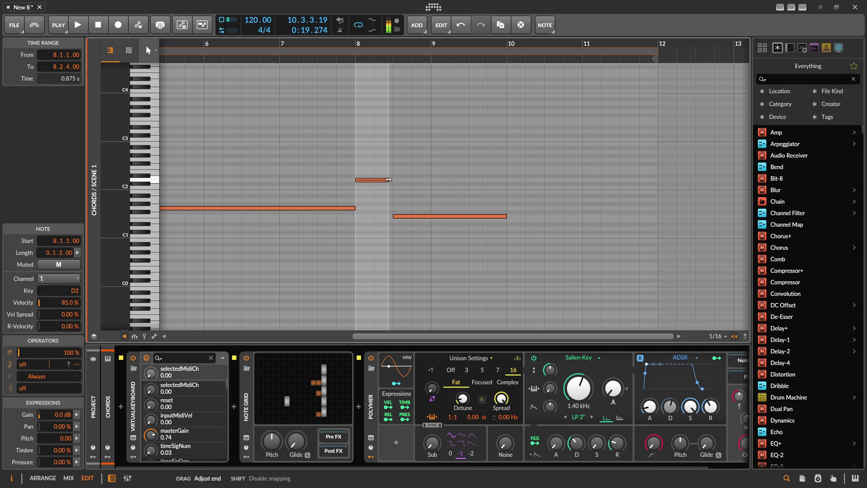
Add an A1 note filling bar 10 and an E1 note filling bar 11 of the Chords clip
click(469, 202)
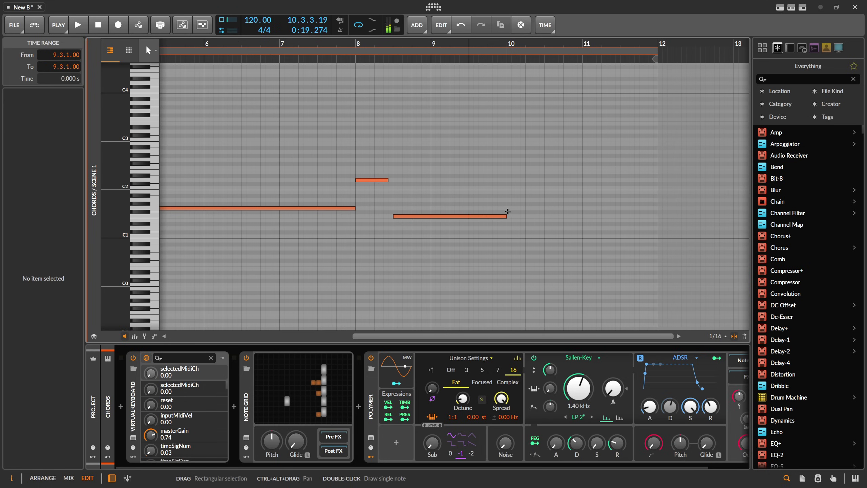
click(509, 199)
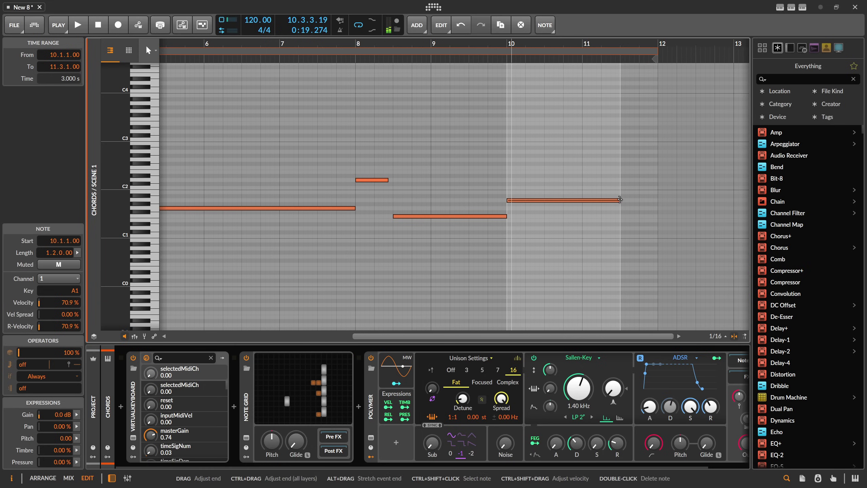
drag(619, 201, 583, 201)
click(590, 218)
double_click(598, 220)
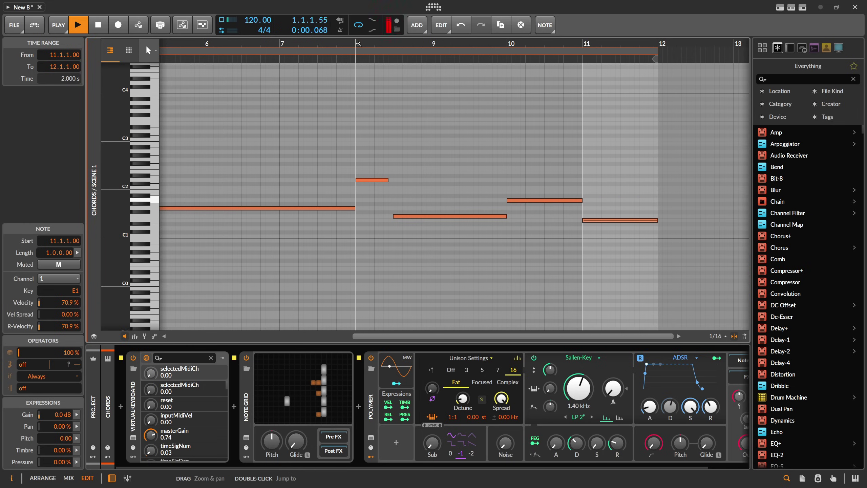
Place the Chords clip at bar 1 of the arrangement, extended to 12 bars, and return the track to arranger playback
drag(359, 44, 348, 81)
key(Tab)
key(space)
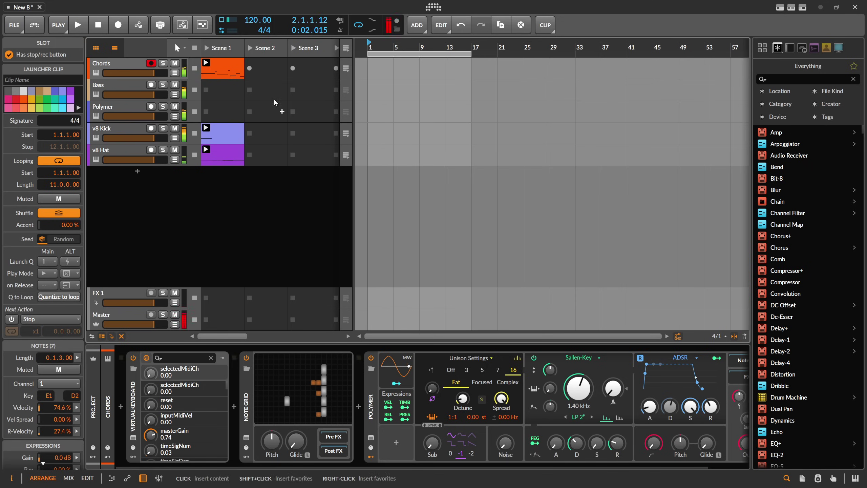
drag(222, 68, 444, 65)
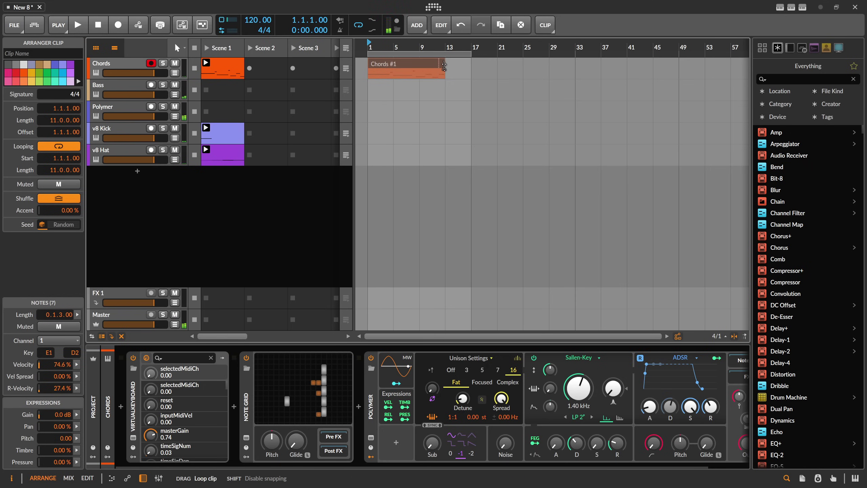
click(346, 69)
Audition the arrangement from different start points and restart playback from bar 1
mouse_move(404, 44)
mouse_down()
mouse_move(422, 58)
mouse_move(427, 47)
mouse_move(393, 46)
mouse_up()
key(space)
key(space)
key(space)
click(422, 48)
key(space)
key(space)
key(space)
click(370, 46)
key(space)
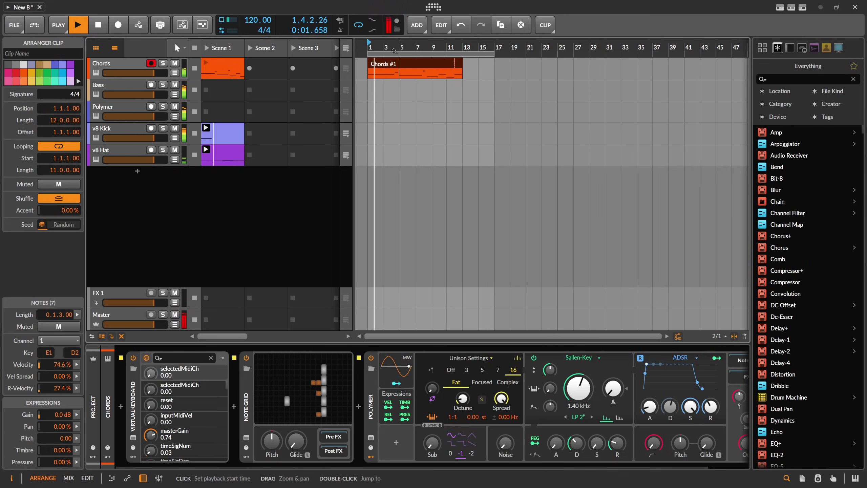
Open the Chords track's Note Grid patch to examine its chord voice routing, and close it
click(129, 66)
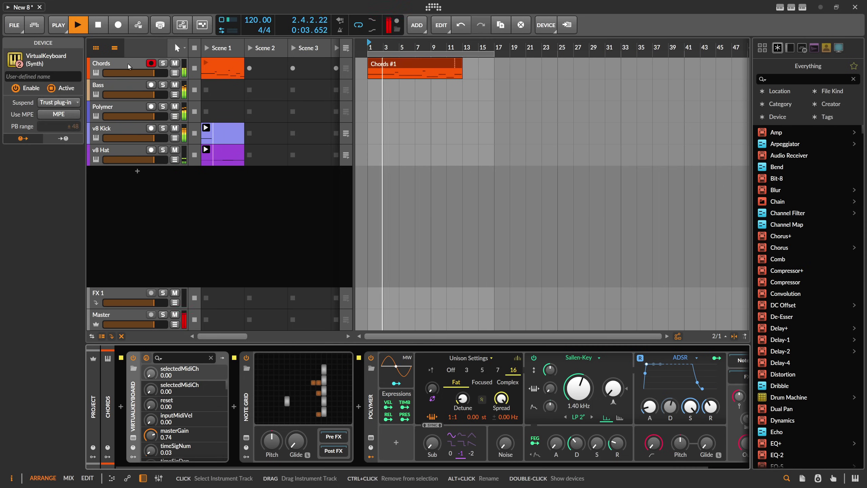
click(296, 387)
drag(356, 157, 230, 170)
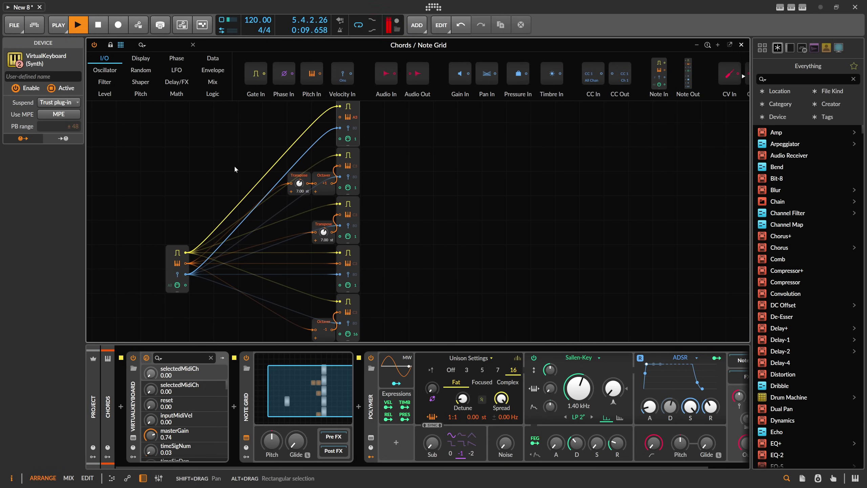
click(741, 46)
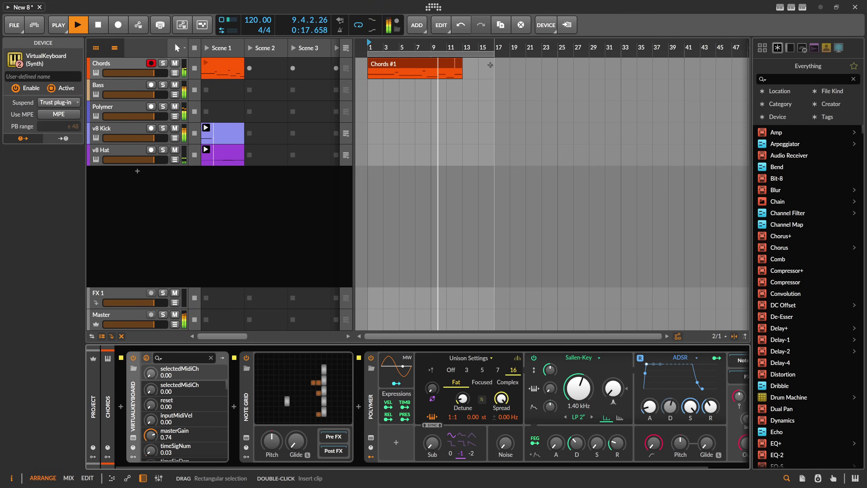
Stop playback and open the Chords track's Note Grid patch for editing
key(space)
click(401, 62)
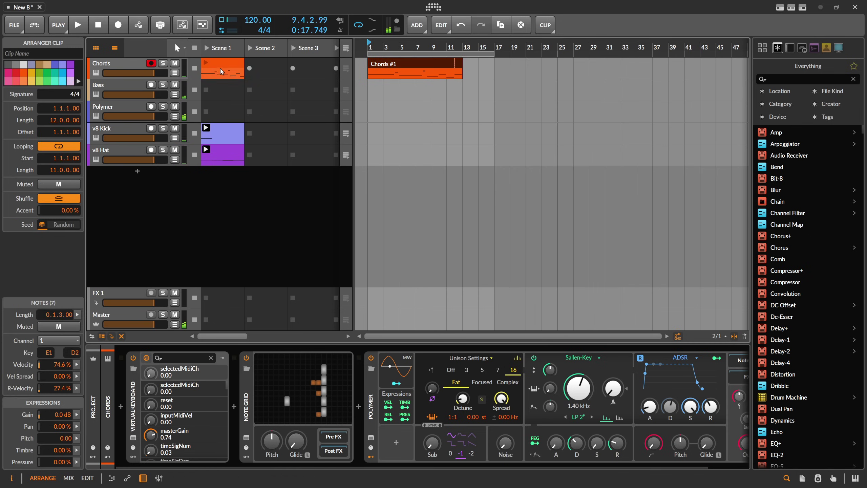
click(221, 72)
click(127, 64)
double_click(285, 389)
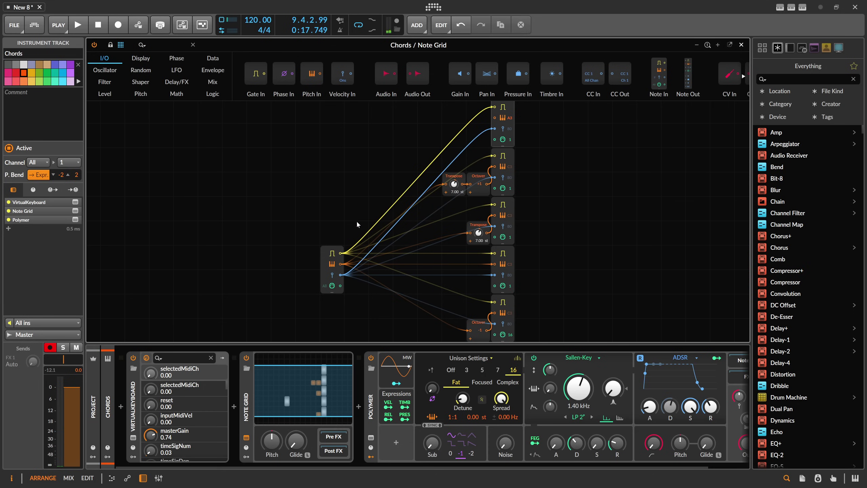
drag(403, 157, 311, 166)
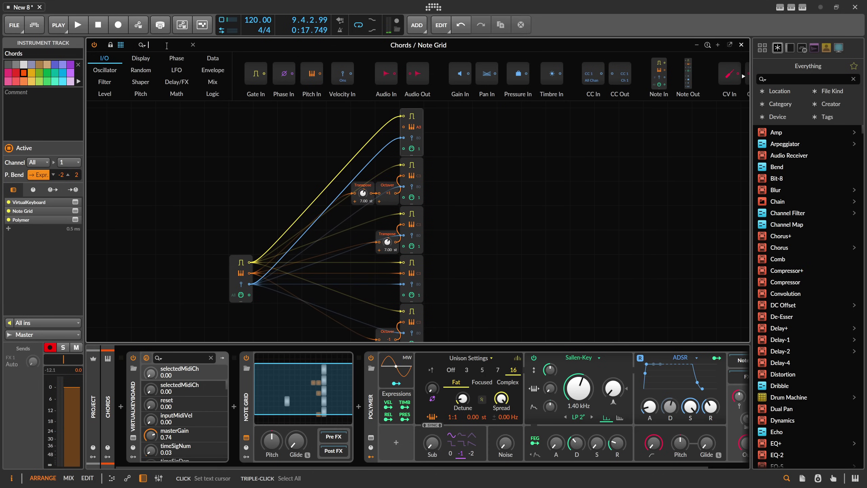
Insert a Sample / Hold module before the pitch inputs of the second and third Note Outs, each triggered by the gate signal
text(sample)
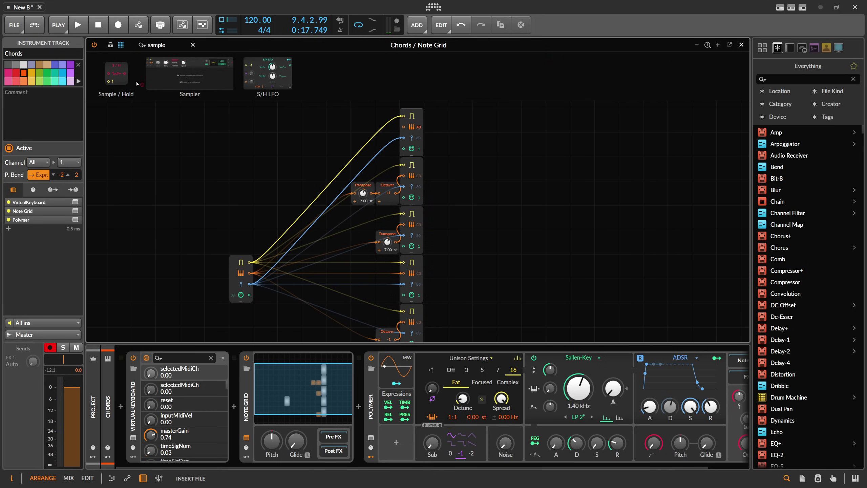
drag(138, 83, 402, 188)
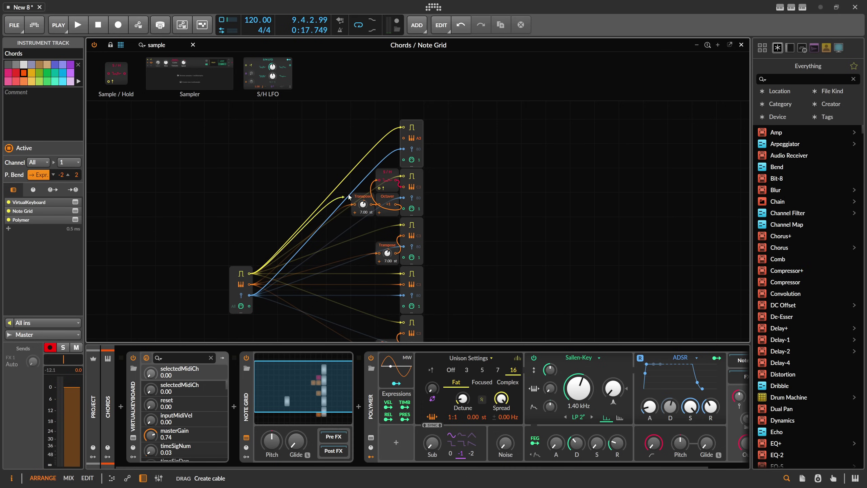
drag(349, 197, 380, 189)
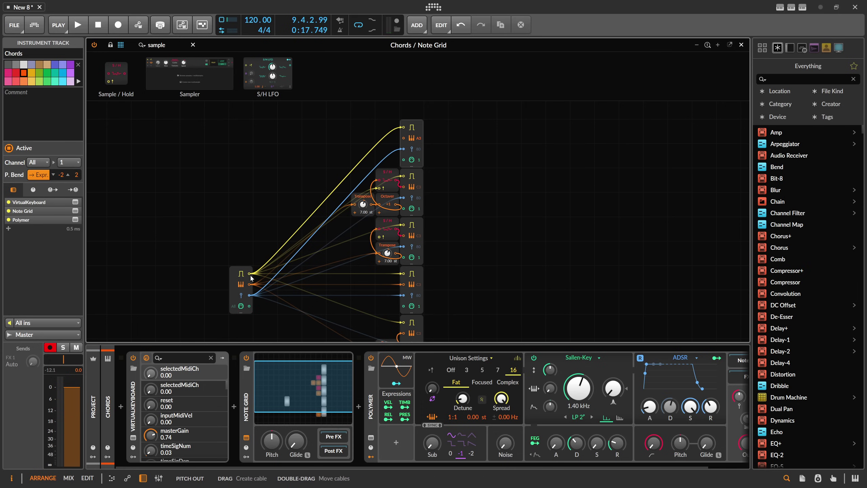
drag(371, 243, 375, 239)
Insert gate-triggered Sample / Hold modules before the pitch inputs of the fourth and fifth Note Outs, and close the patch
scroll(258, 121, down, 2)
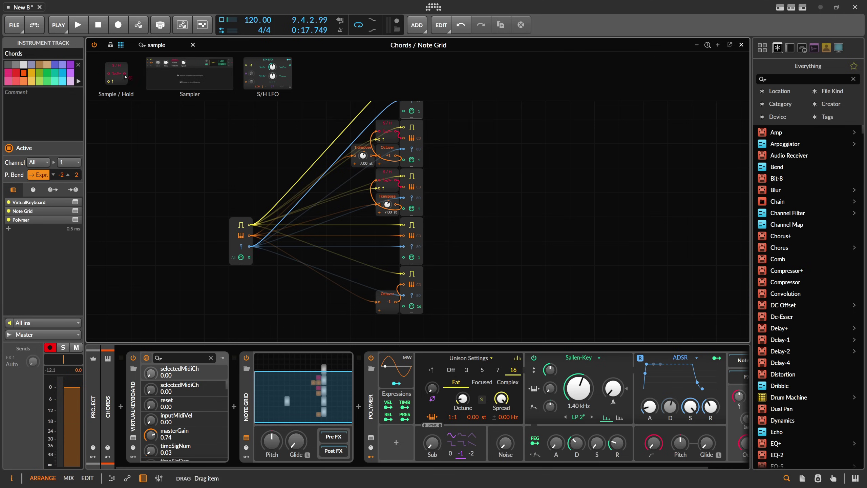
drag(404, 235, 402, 237)
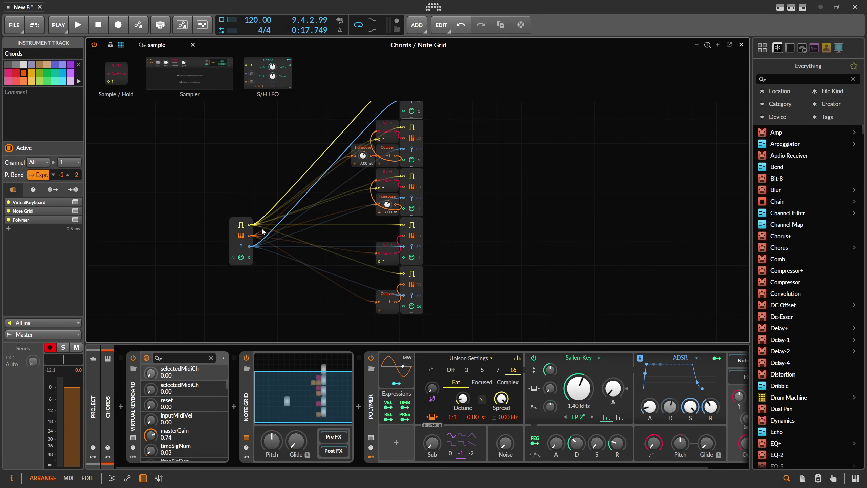
drag(349, 238, 401, 283)
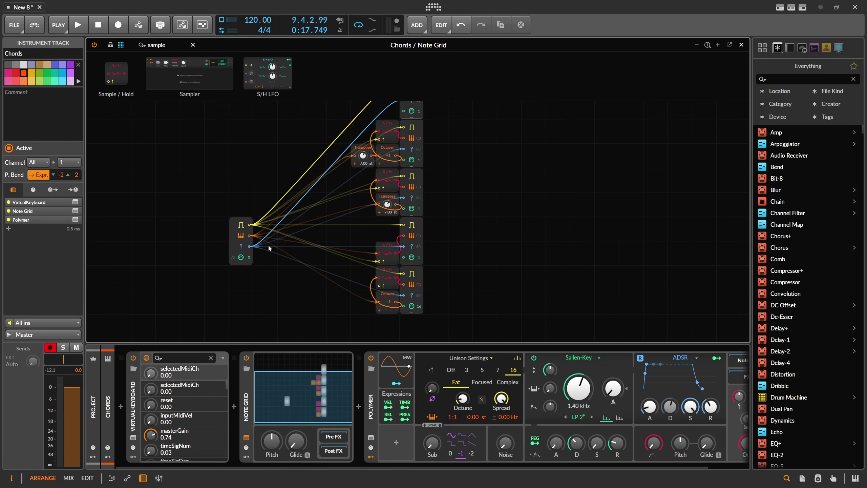
click(460, 228)
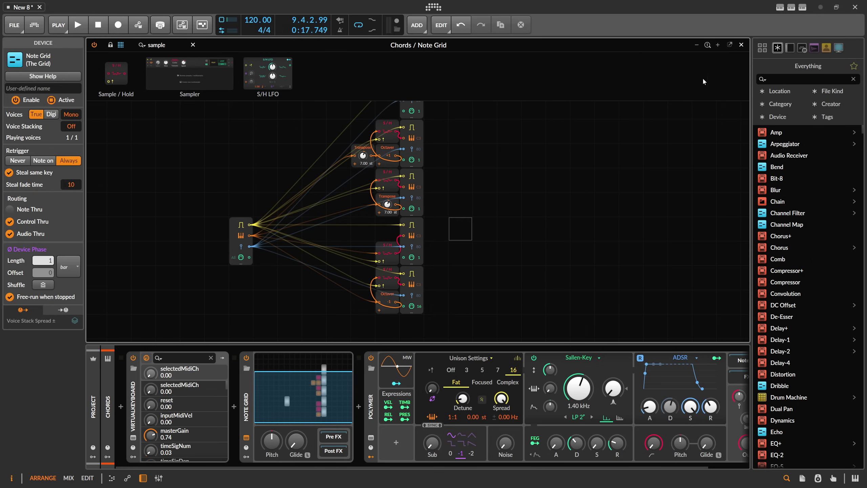
click(742, 45)
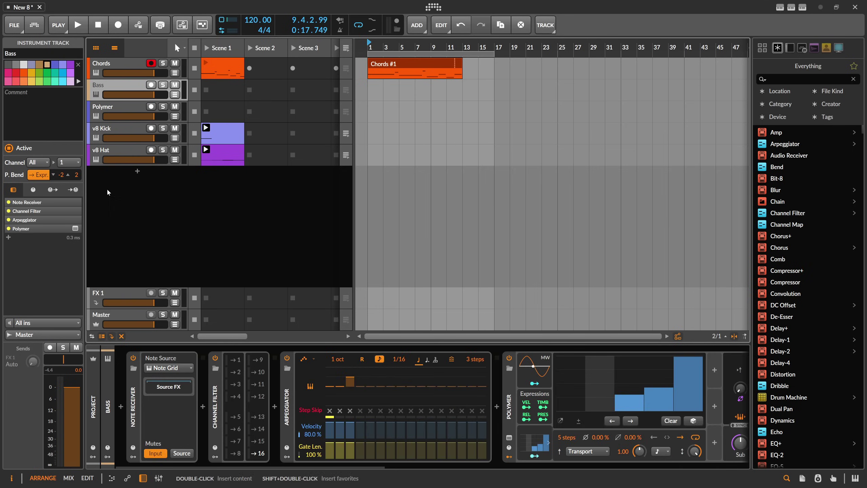
Add a new instrument track below v8 Hat and name it Rec
right_click(106, 188)
click(147, 197)
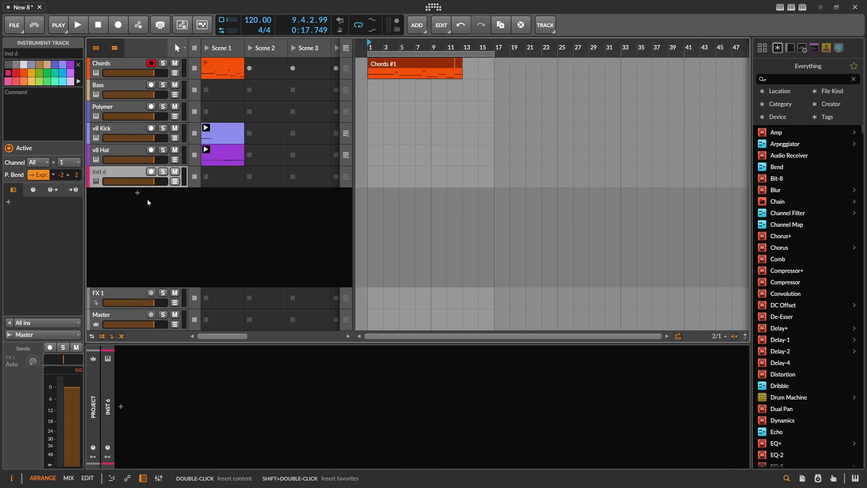
double_click(119, 171)
text(Rec)
key(Return)
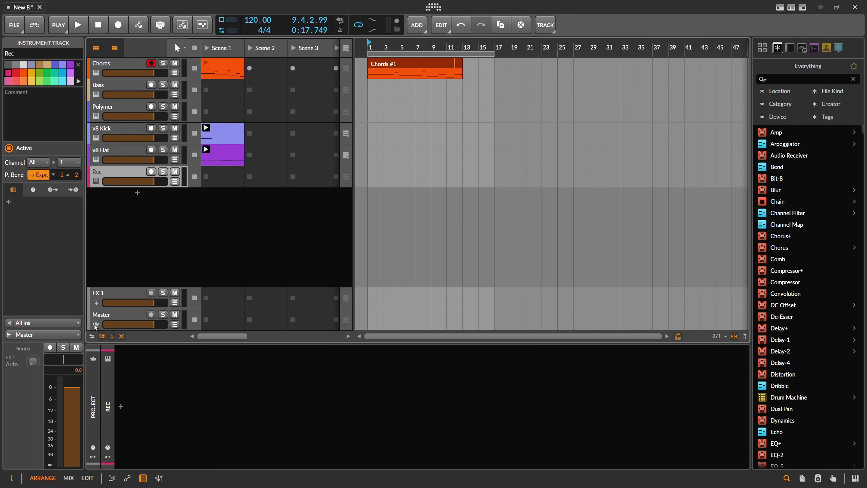
Set the Rec track's note input to the Chords track's Note Grid device
click(46, 323)
mouse_move(70, 238)
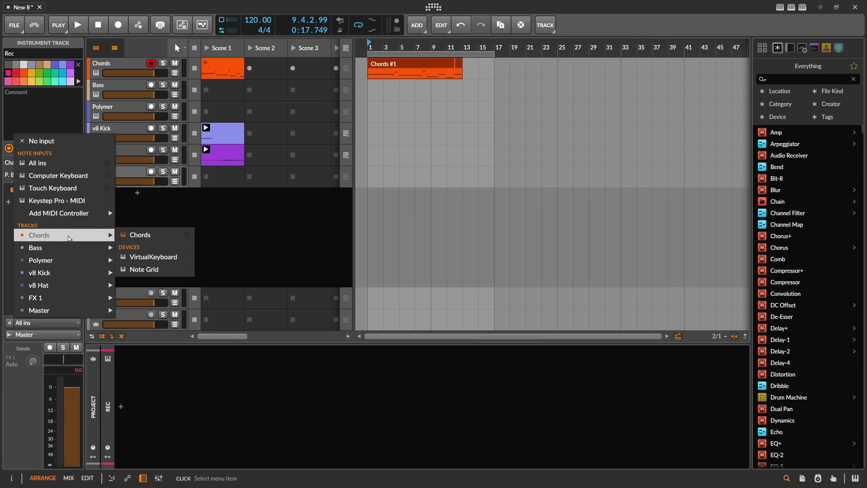
click(146, 270)
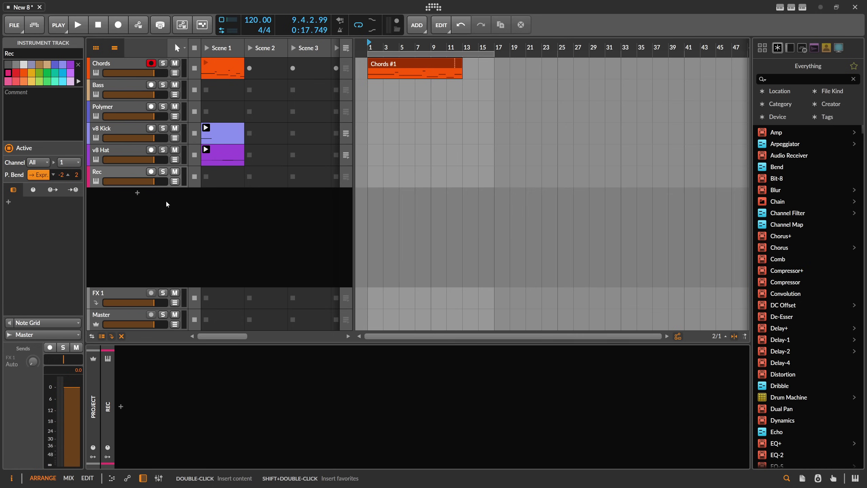
Record the chord notes into the Rec track's Scene 1 slot for about 12 bars while following them in the editor
click(206, 177)
double_click(202, 183)
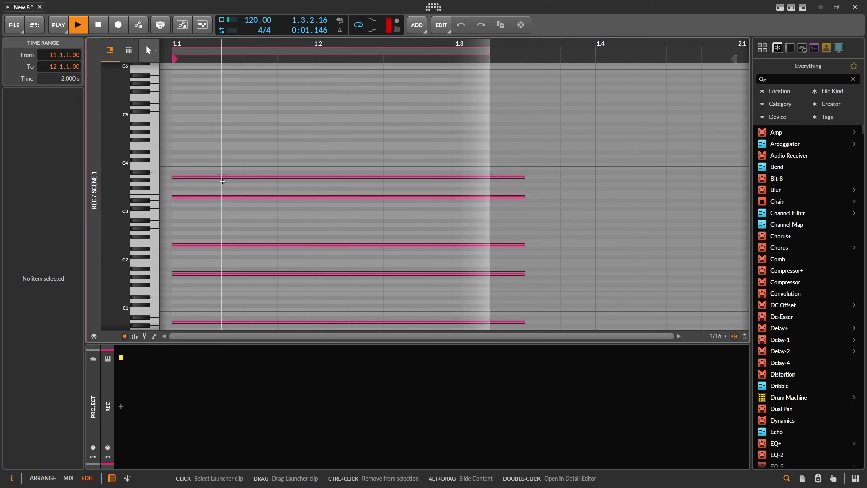
scroll(318, 72, down, 2)
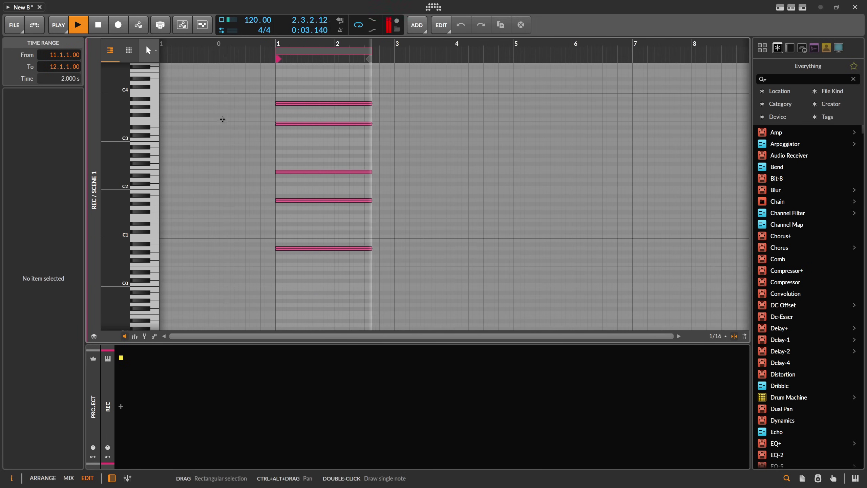
drag(116, 152, 116, 153)
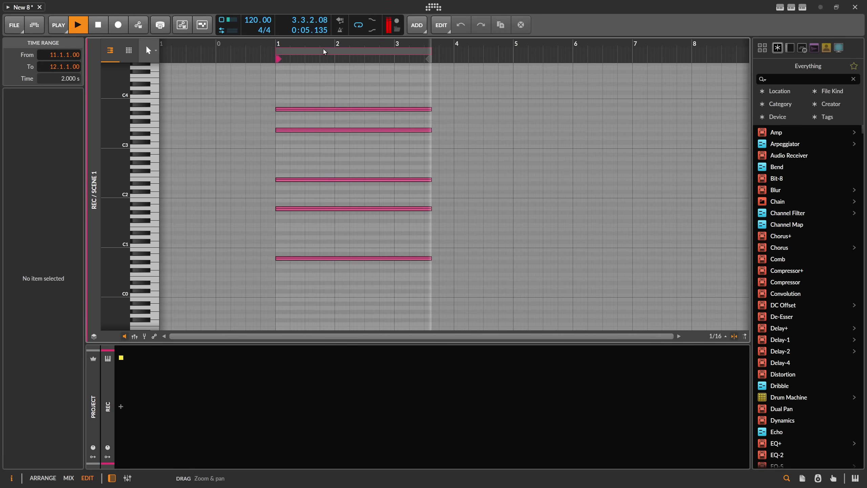
drag(323, 50, 279, 41)
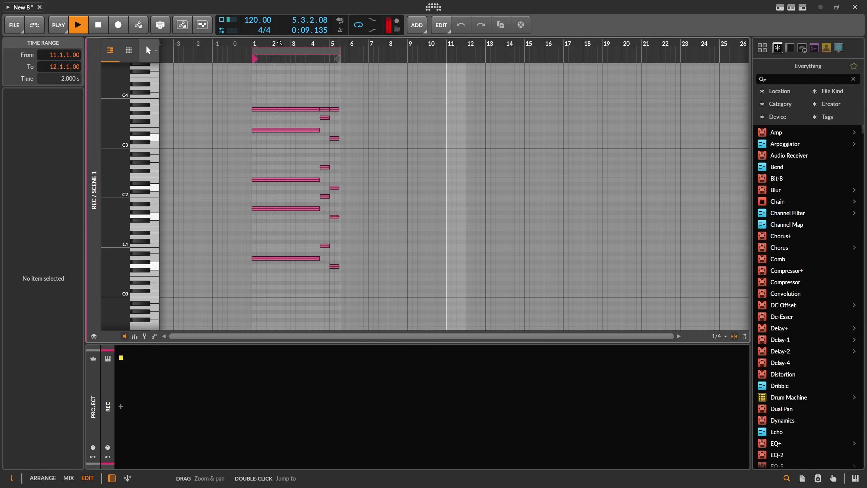
drag(303, 43, 292, 44)
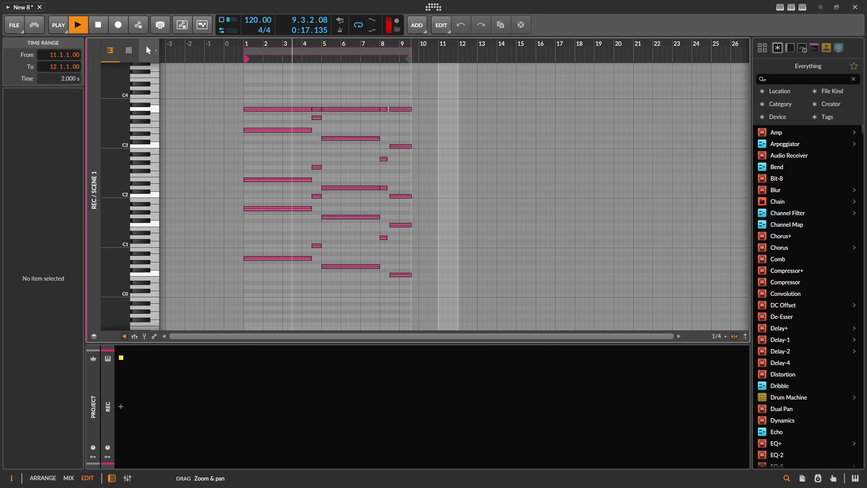
key(alt+1)
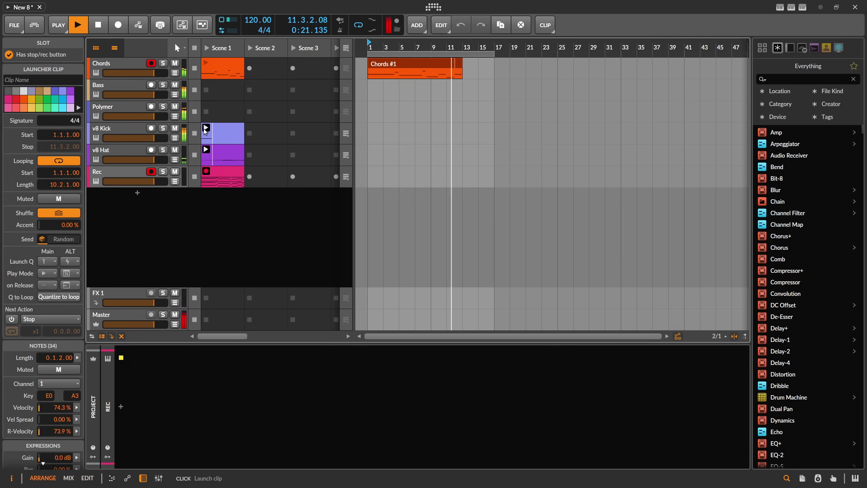
key(space)
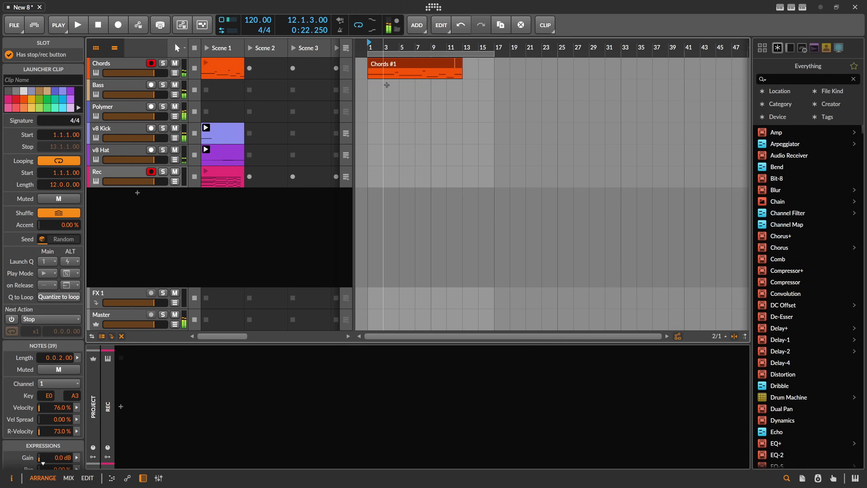
Delete the Chords clip from the arrangement and open the recorded Rec clip to examine its chord notes
click(409, 68)
key(Delete)
click(227, 176)
key(alt+3)
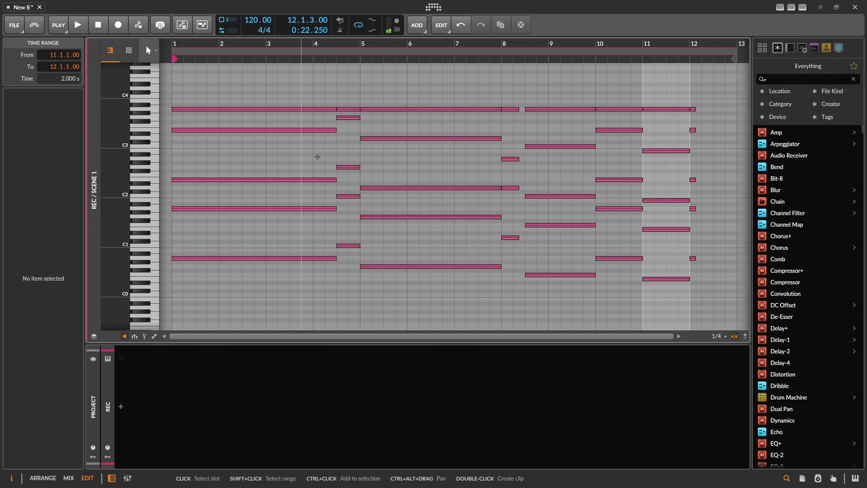
scroll(327, 160, down, 3)
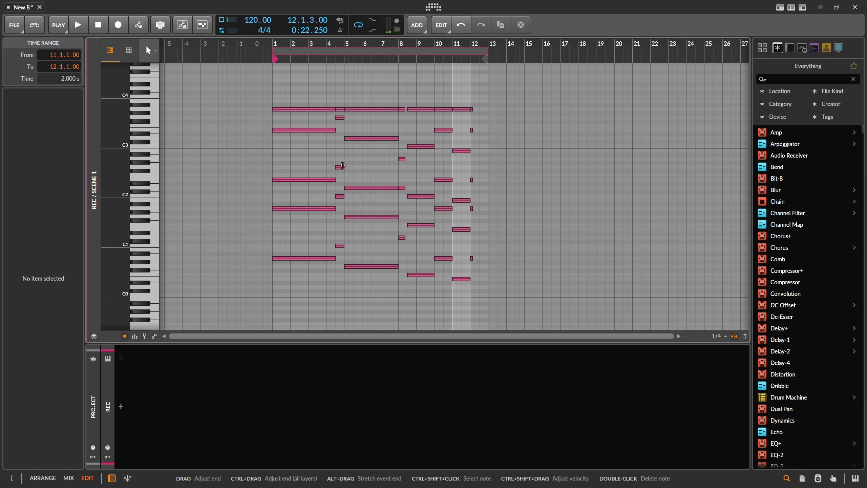
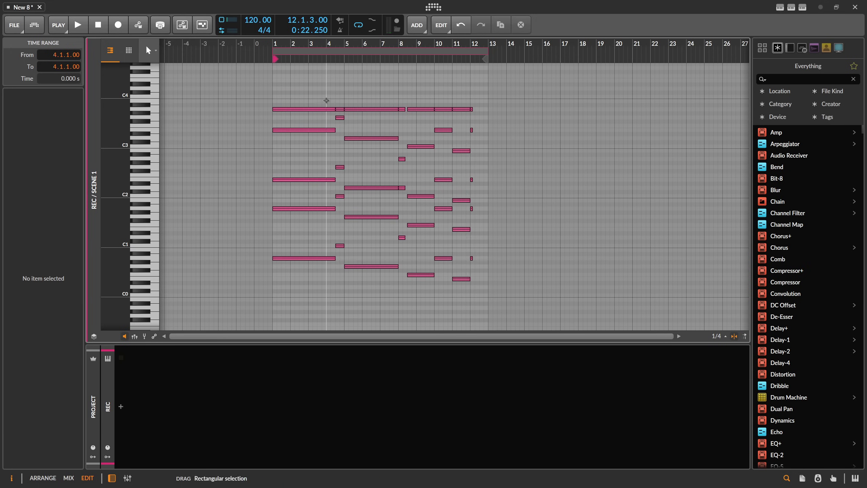
Delete the recorded clip and the Rec track
key(alt+1)
key(Delete)
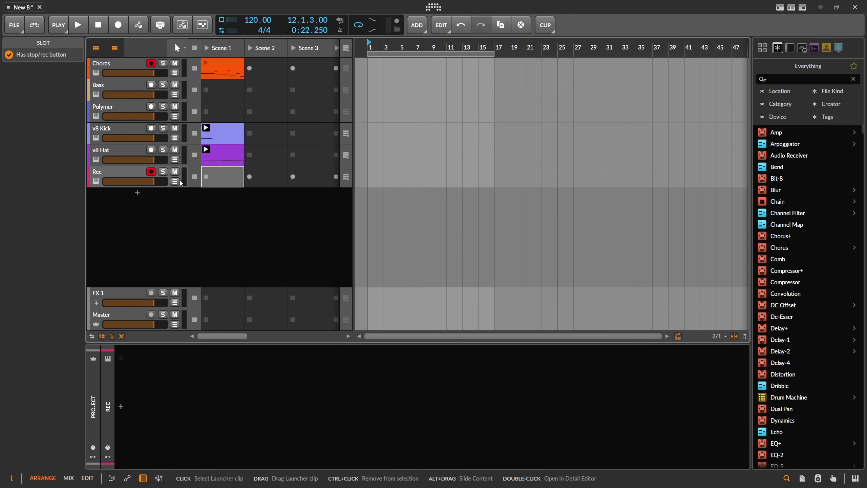
click(119, 172)
key(Delete)
Review the device chains of the Chords and Bass tracks and the notes in the Chords launcher clip
click(132, 66)
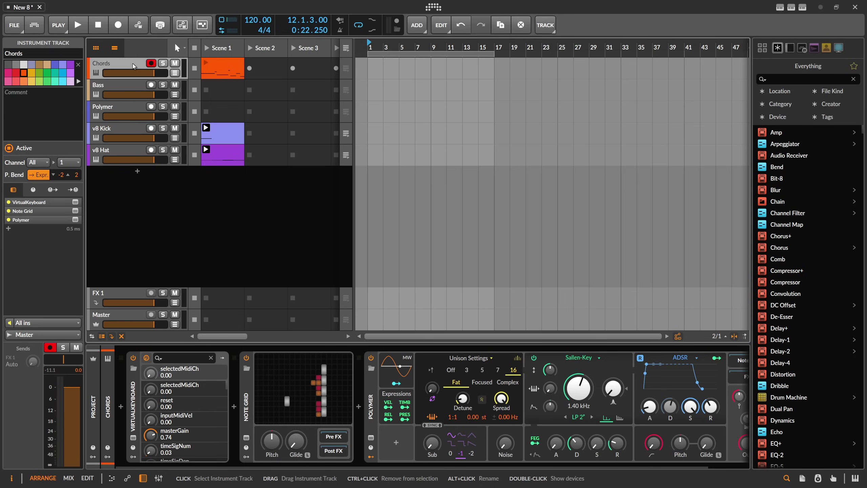
click(126, 84)
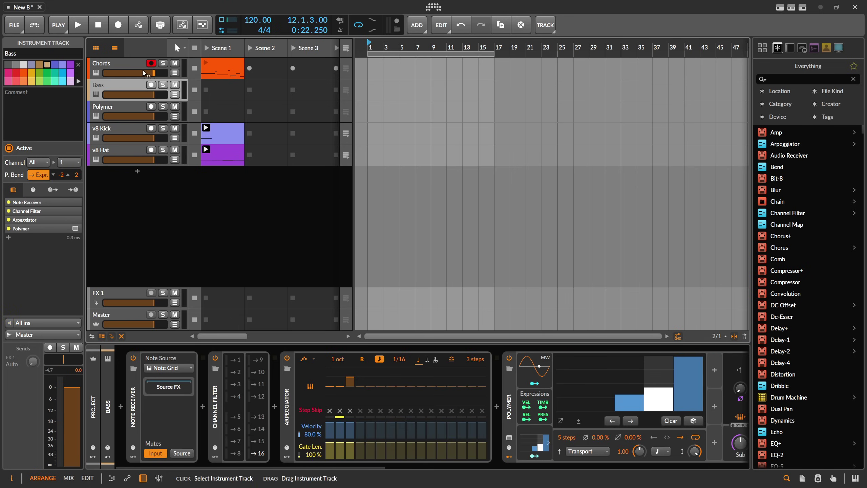
click(224, 74)
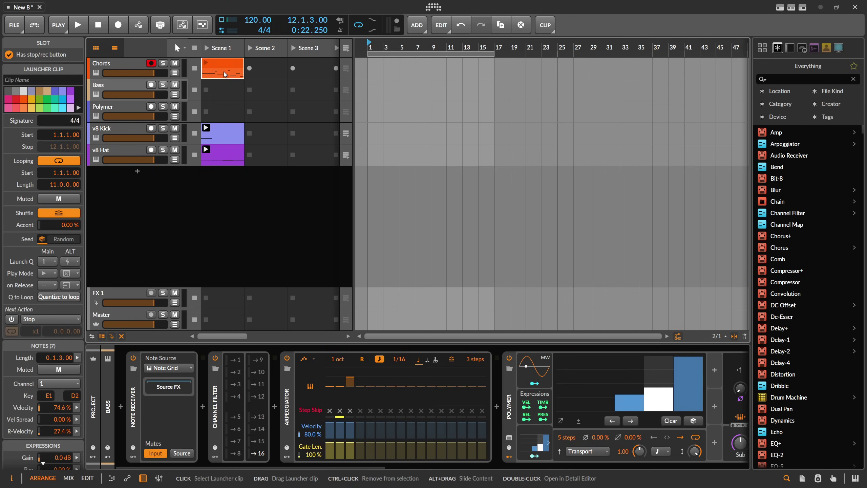
double_click(224, 74)
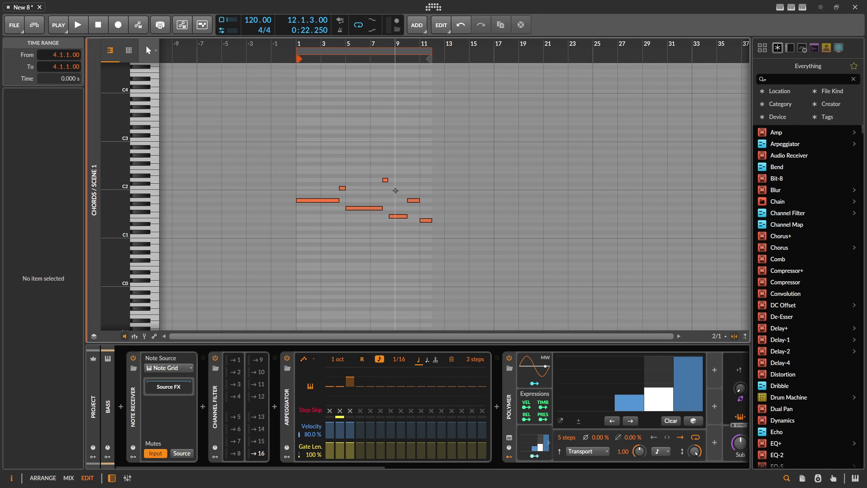
key(alt+1)
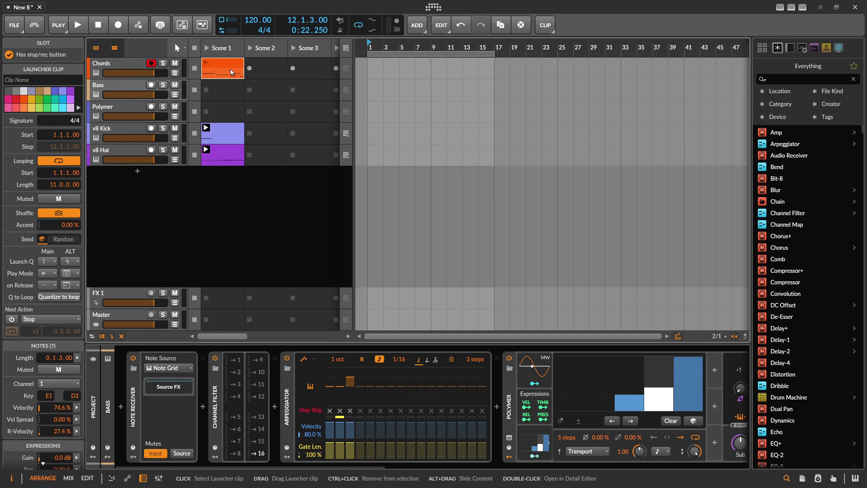
Delete the last two notes of the Chords clip and lower the note starting at 8.3 to E1
double_click(231, 72)
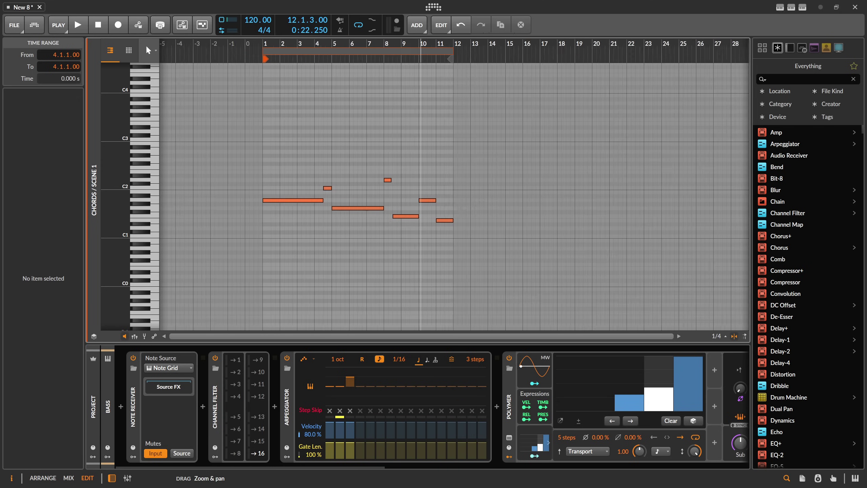
drag(440, 179, 470, 230)
key(Delete)
drag(408, 215, 410, 219)
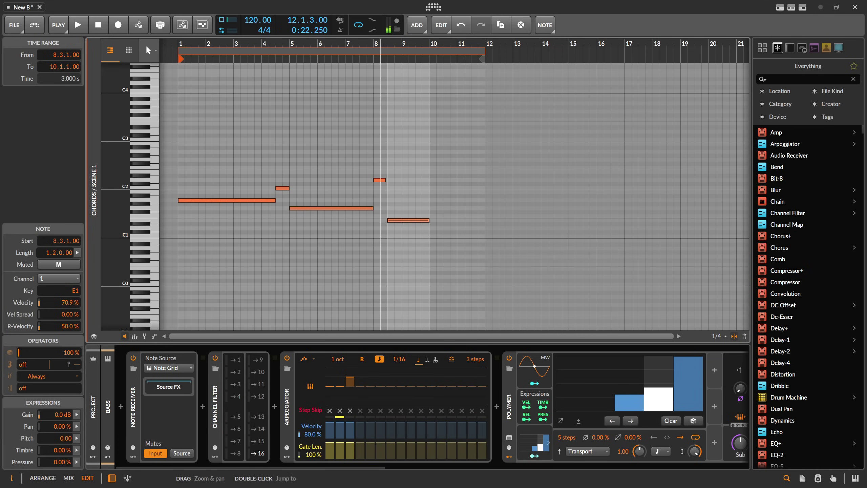
Shorten the Chords clip's loop to 10 bars and extend the E1 note to the clip's end
drag(392, 47, 416, 53)
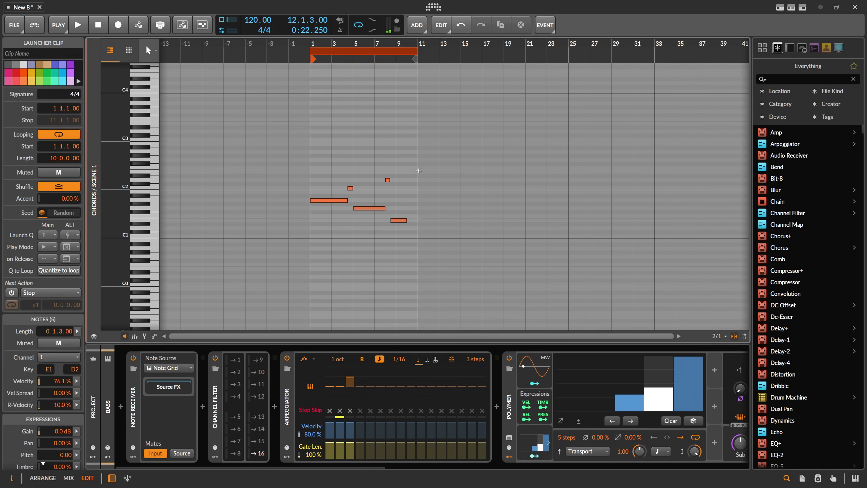
drag(407, 221, 417, 221)
click(409, 207)
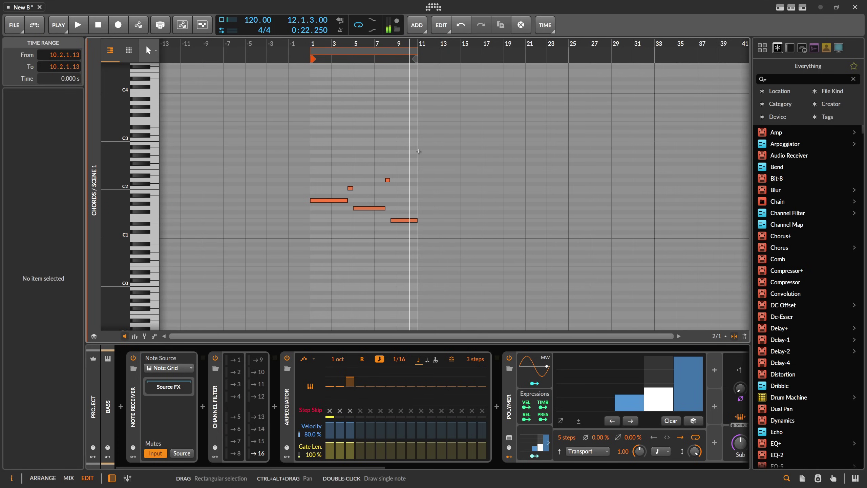
Group the v8 Kick and v8 Hat tracks and name the group Drums
key(Tab)
click(239, 69)
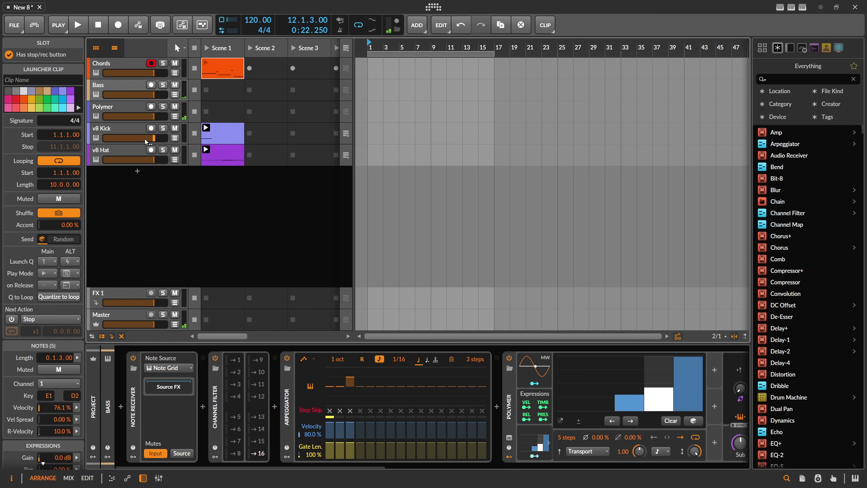
click(130, 131)
shift+click(121, 150)
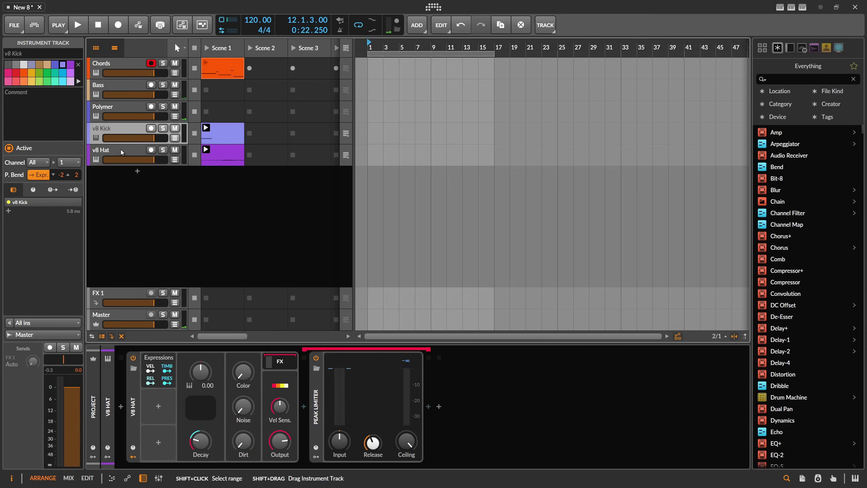
key(ctrl+g)
alt+click(120, 128)
text(D)
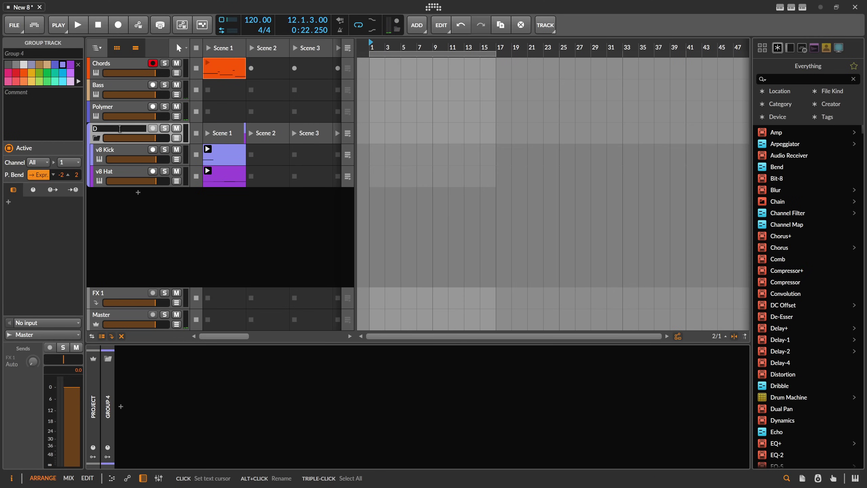
text(rums)
key(Return)
Add an instrument track with the v8 Clap device and place it between v8 Kick and v8 Hat in the Drums group
click(138, 192)
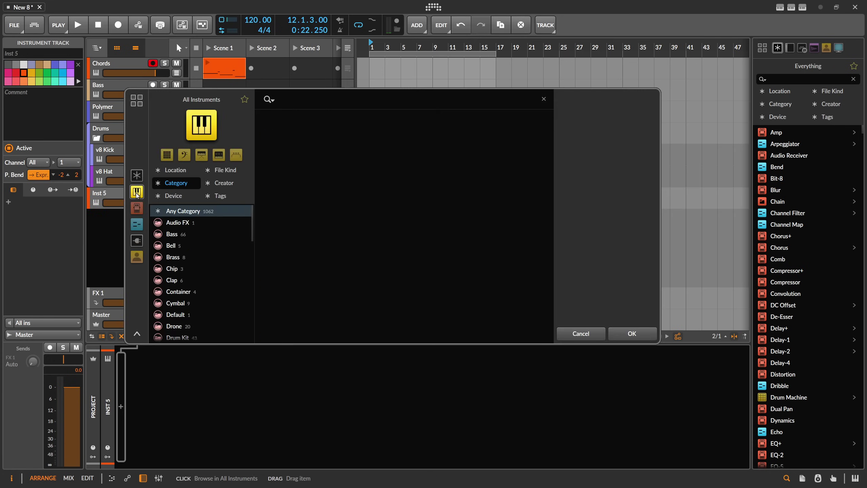
text(calp)
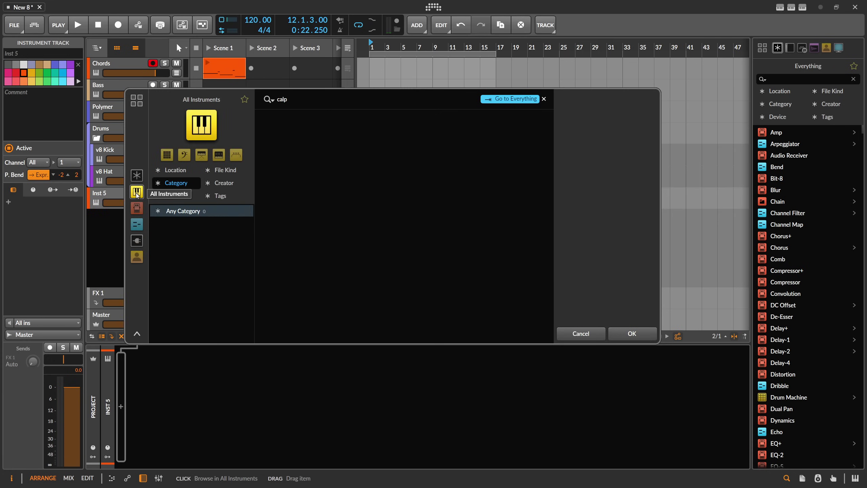
key(BackSpace)
key(BackSpace)
key(BackSpace)
text(lap)
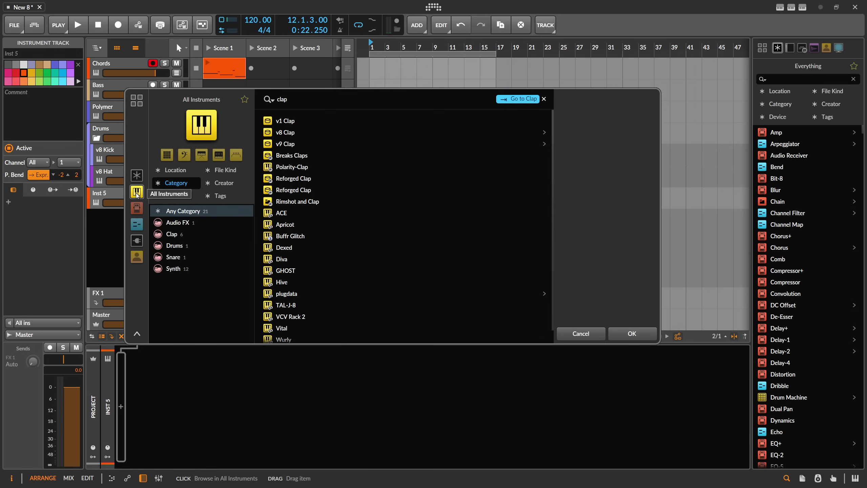
click(287, 144)
click(287, 134)
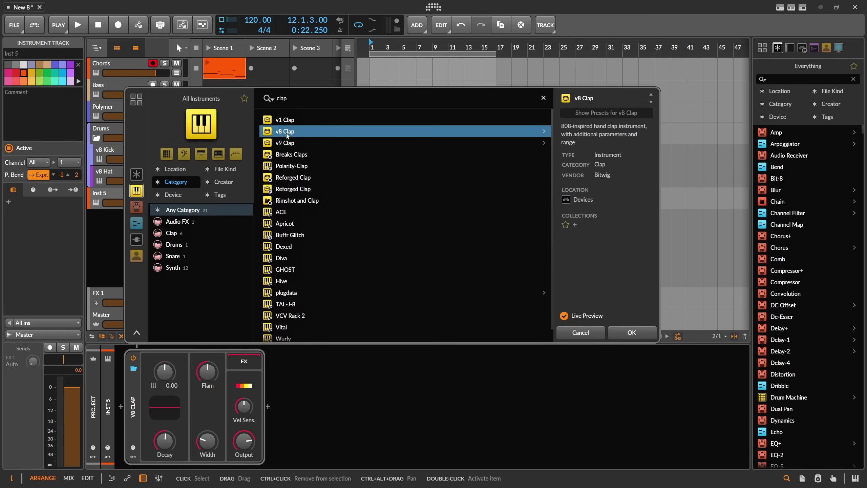
double_click(287, 135)
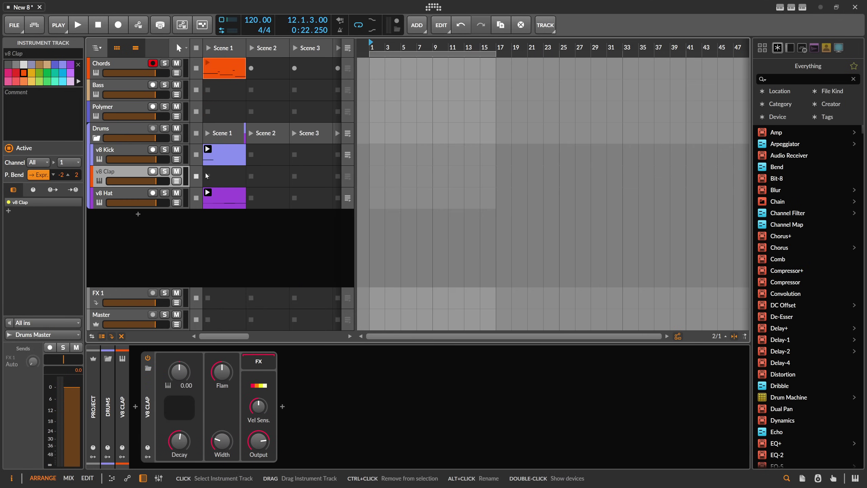
Create a Scene 1 clip for v8 Clap with C4 notes on beats 1.2 and 1.4, and audition it with the drums
double_click(229, 177)
double_click(229, 177)
double_click(321, 165)
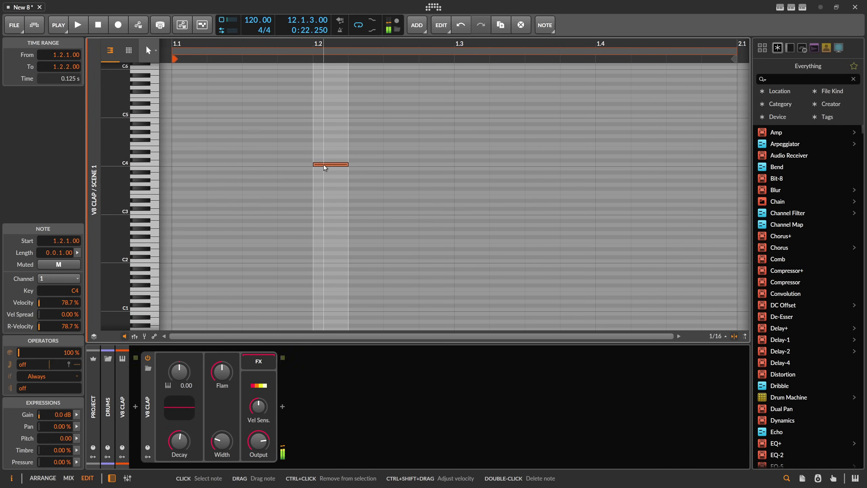
drag(355, 55, 337, 45)
double_click(432, 165)
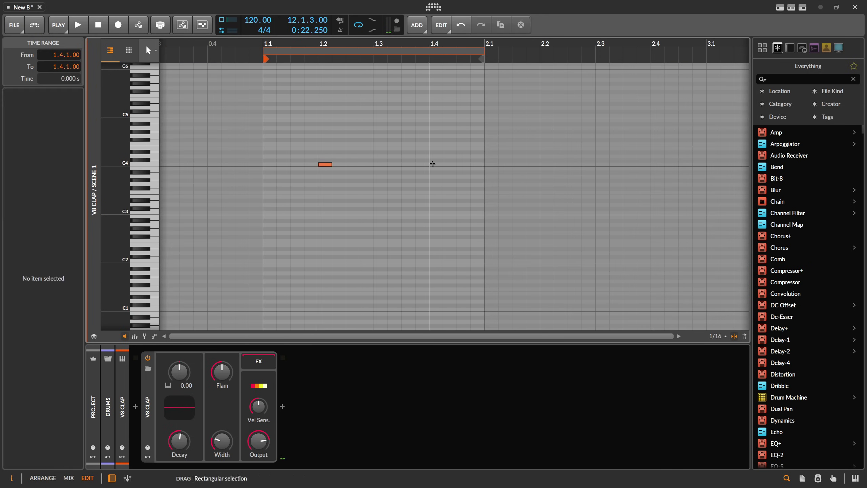
key(Tab)
click(207, 171)
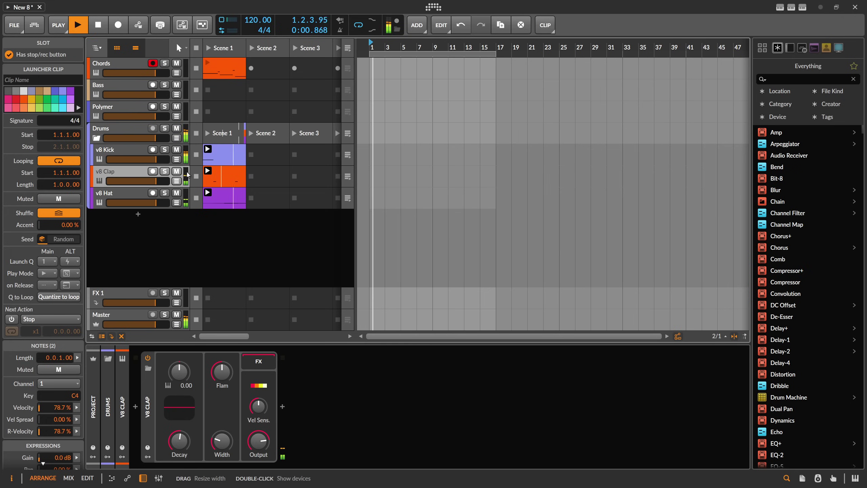
key(space)
Read the eighth-note time off the timeline and set the v8 Kick's Decay to 250 ms
click(129, 130)
click(131, 152)
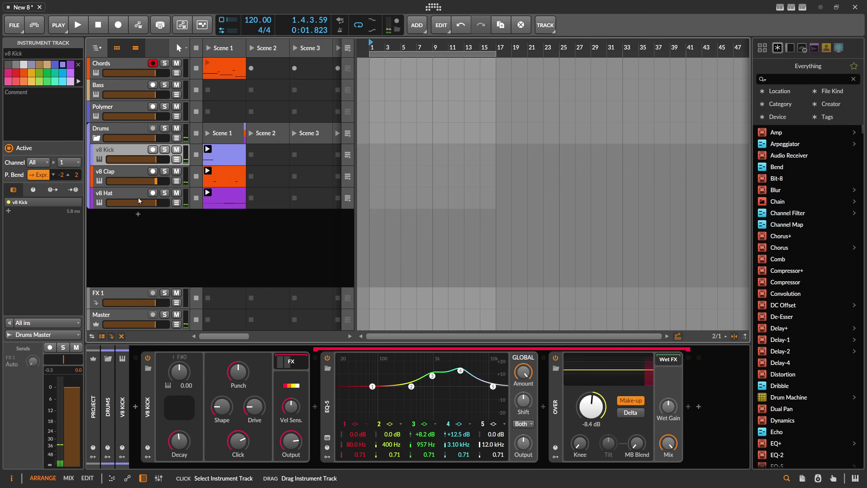
drag(179, 440, 181, 433)
drag(372, 47, 405, 46)
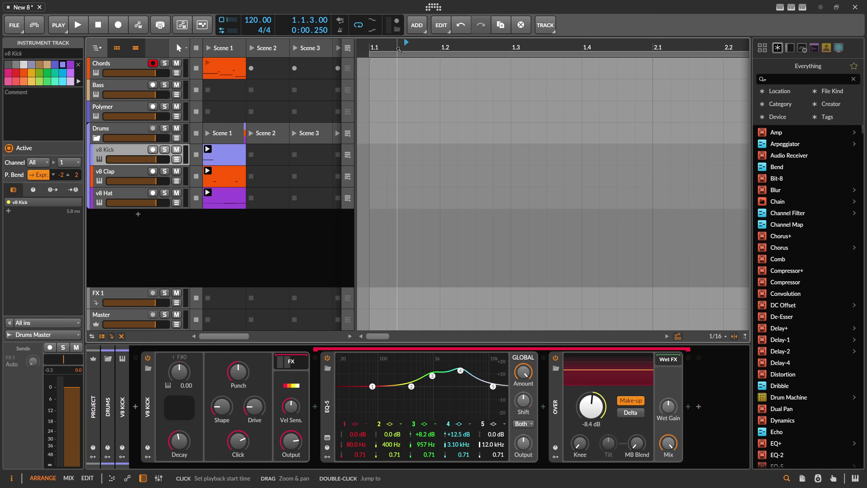
click(390, 46)
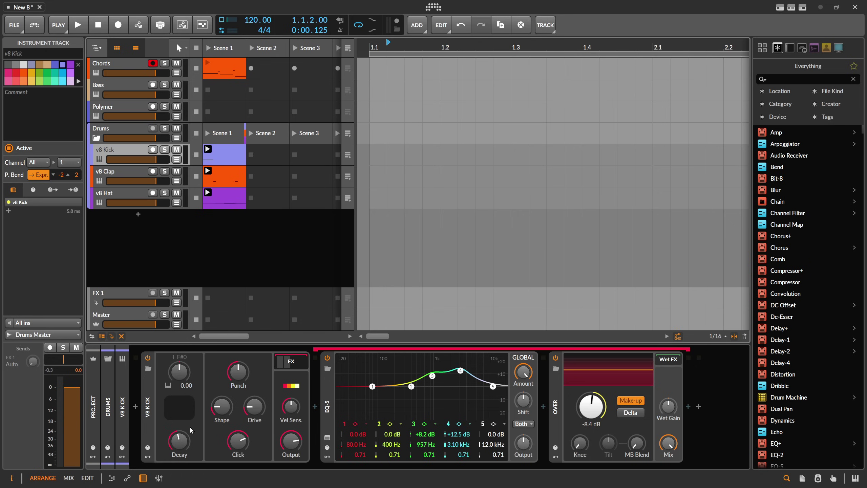
click(180, 442)
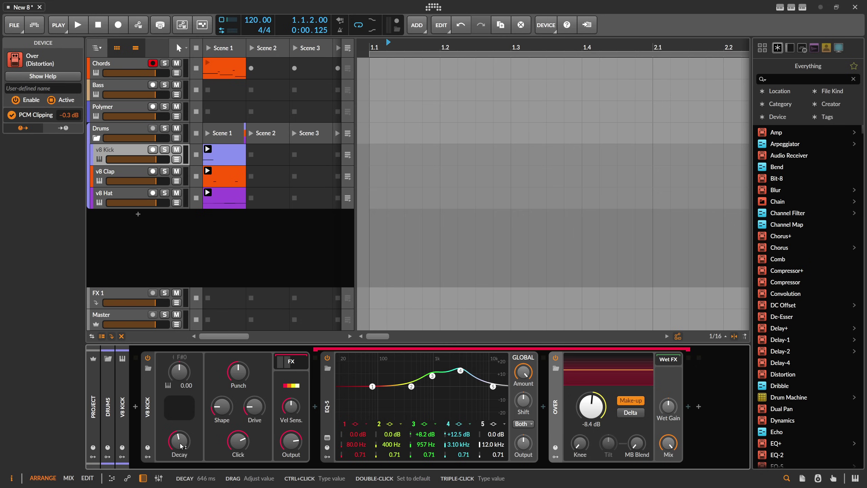
click(399, 60)
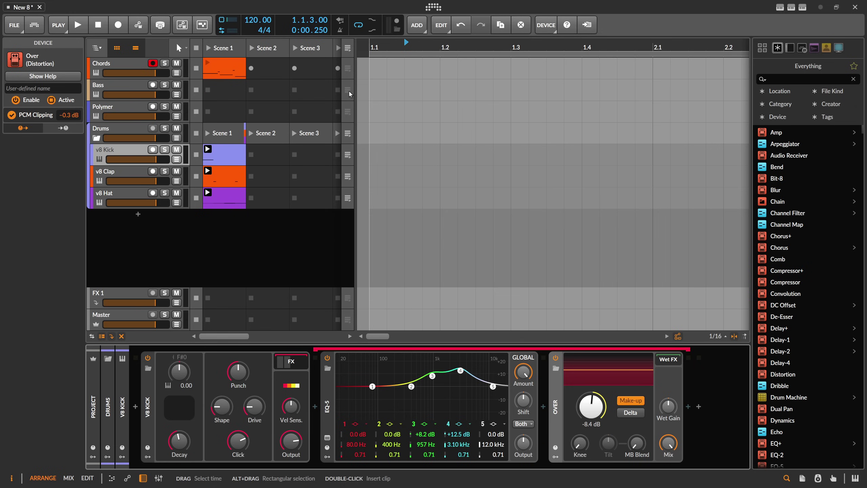
mouse_move(182, 441)
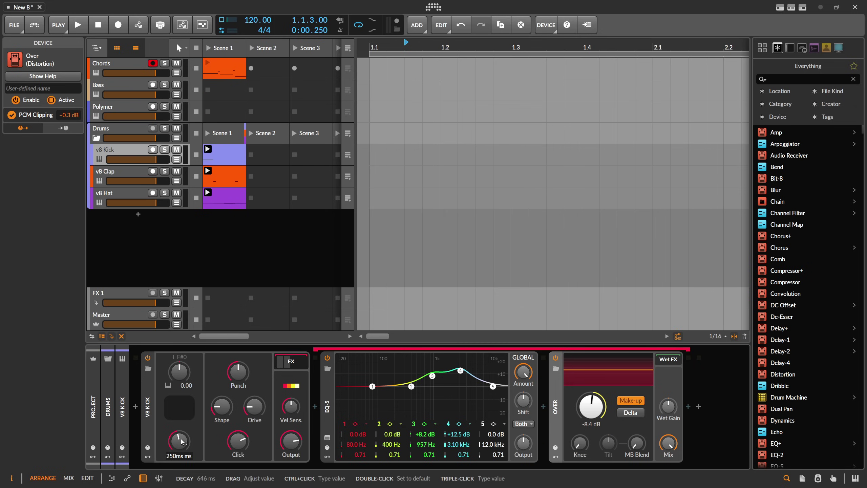
key(Return)
triple_click(182, 442)
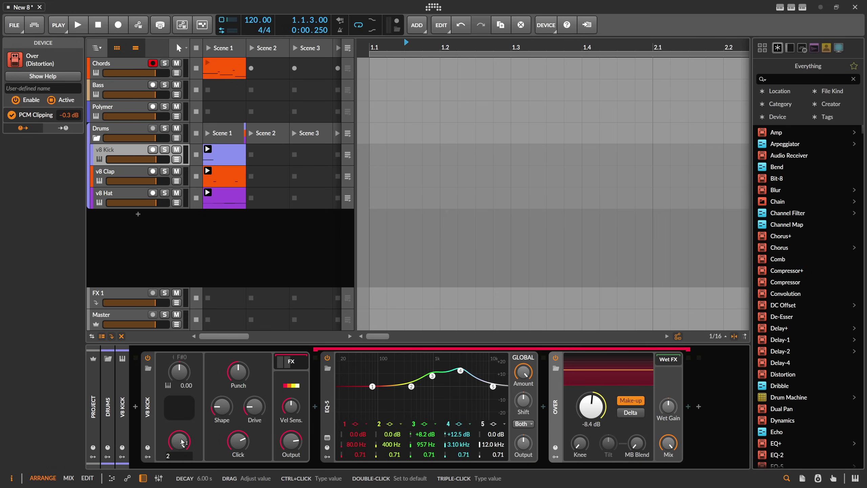
text(250m)
key(Return)
Audition the kick, lower its EQ-5 first band to 68.9 Hz, and set the v8 Kick's Tune to +1 semitone
key(space)
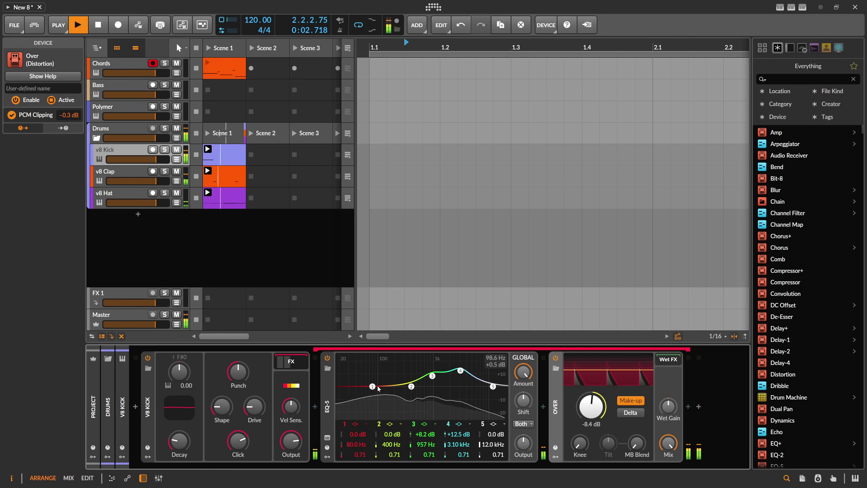
drag(372, 387, 368, 387)
key(space)
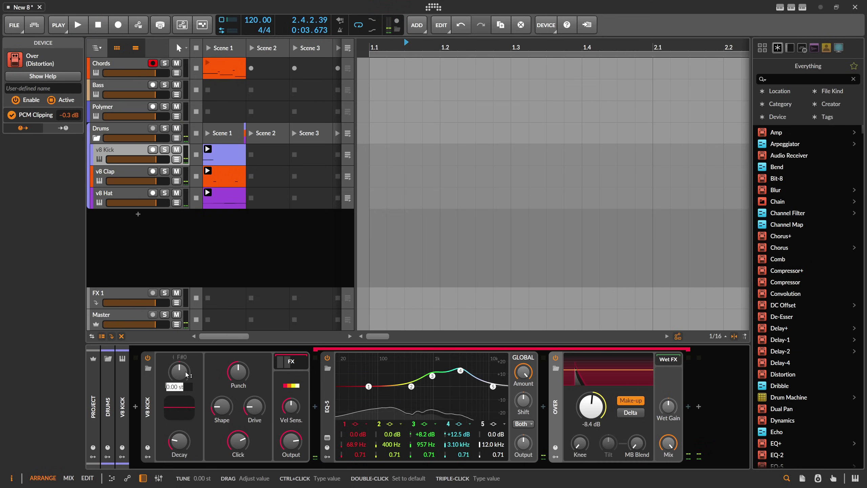
triple_click(187, 374)
text(1)
key(Return)
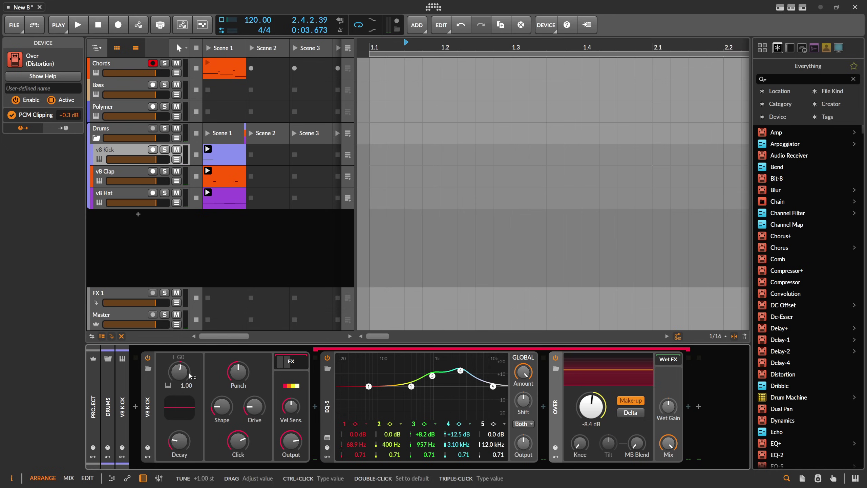
Set the kick EQ-5's first band to 49 Hz with about +5.2 dB gain and a Q of about 0.53
double_click(360, 442)
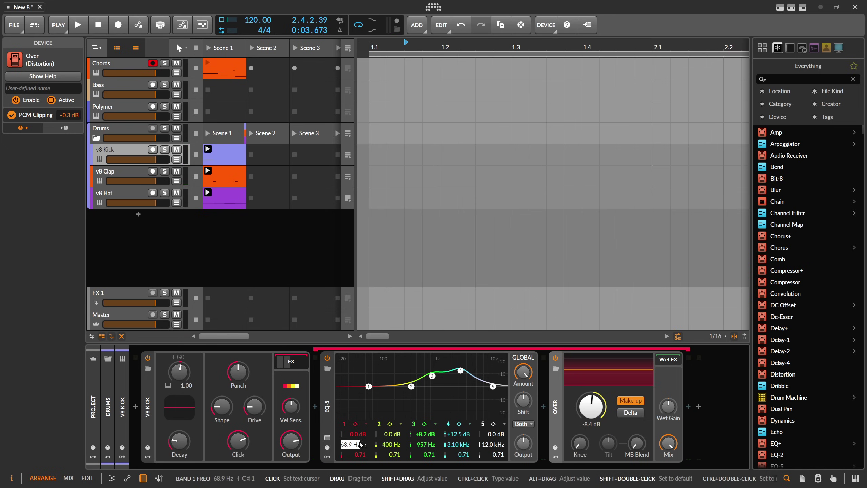
text(49)
key(Return)
drag(358, 434, 358, 431)
key(space)
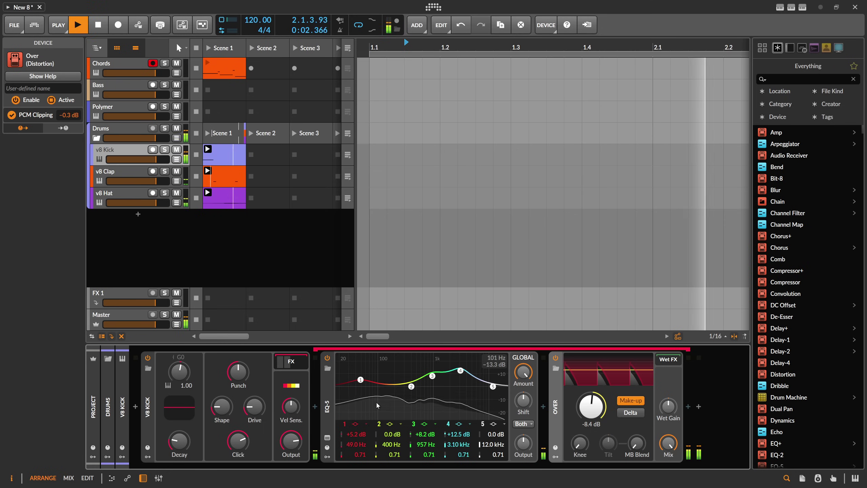
drag(360, 454, 360, 460)
Reshape the kick's EQ-5: band 3 at about 1.08 kHz, +4.8 dB; band 4 at about 8.94 kHz, +10.6 dB, Q 0.32
drag(460, 370, 462, 377)
drag(432, 376, 486, 373)
scroll(486, 373, down, 4)
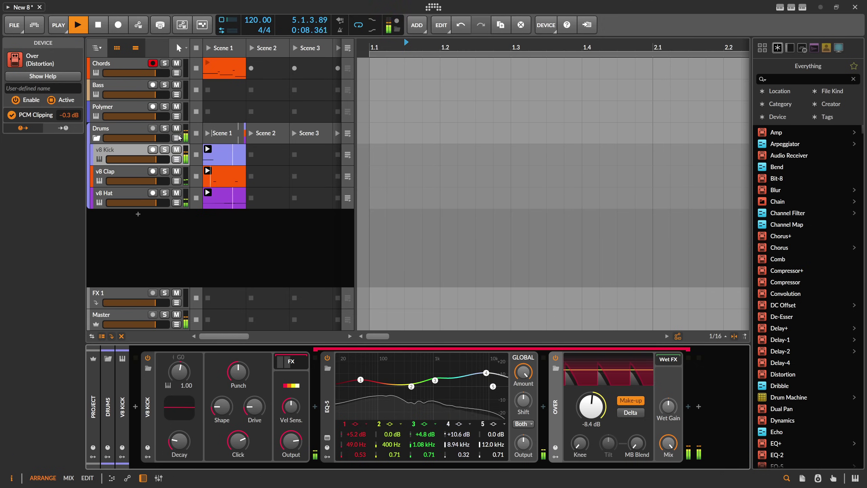
key(space)
Add a Multiband FX-3 device to the Drums group track
click(106, 132)
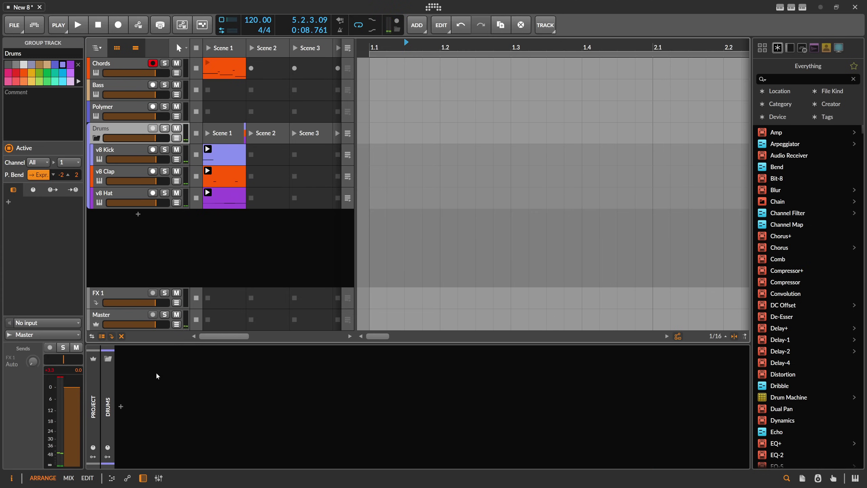
click(122, 406)
text(fx)
text(-3)
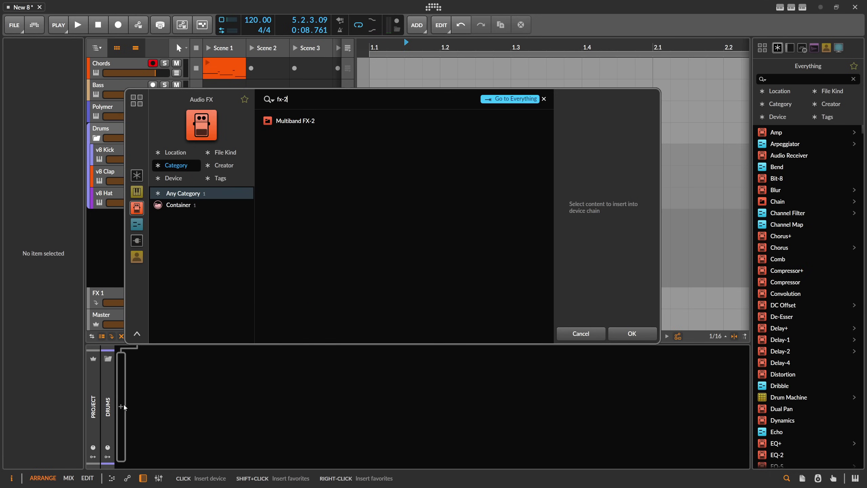
key(Return)
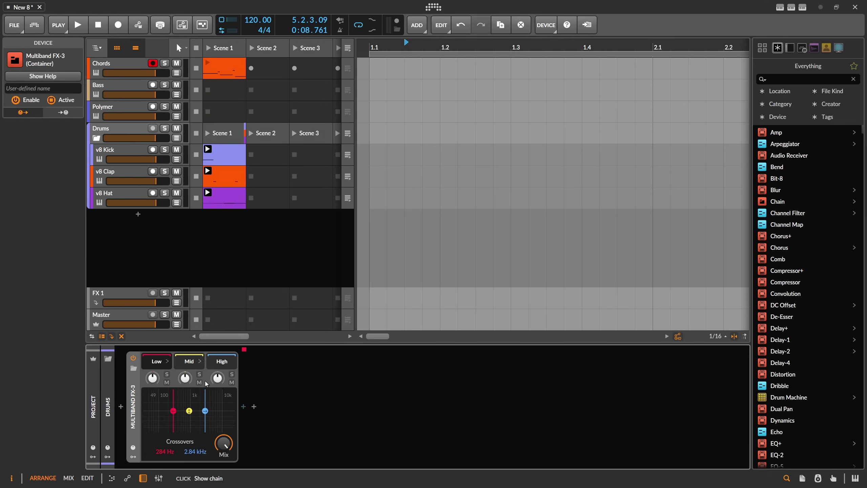
Insert a Compressor into the Low band chain of the Multiband FX-3
click(244, 406)
text(cm)
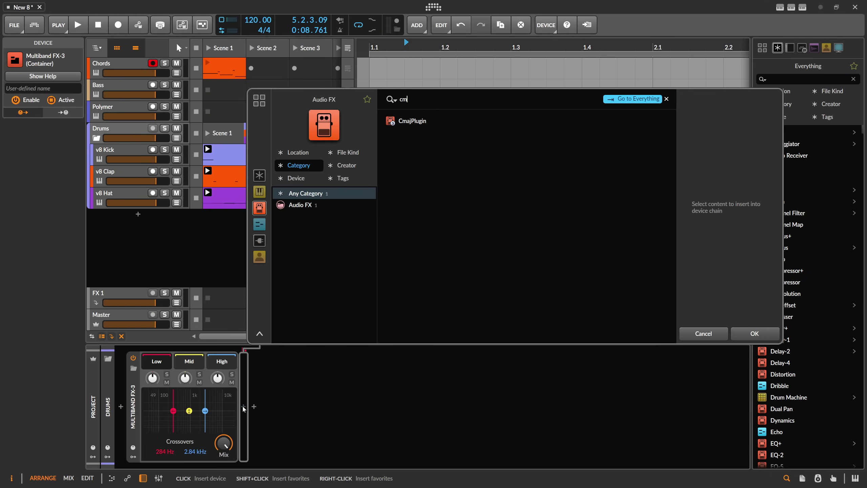
key(BackSpace)
text(o)
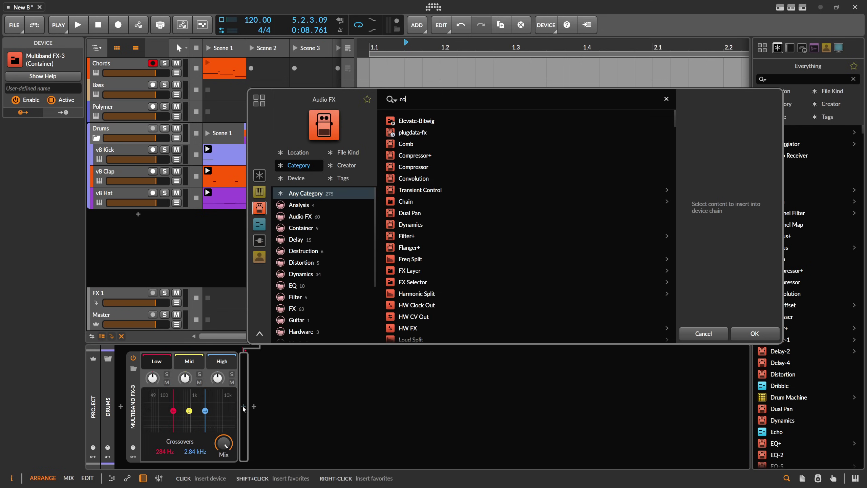
double_click(413, 167)
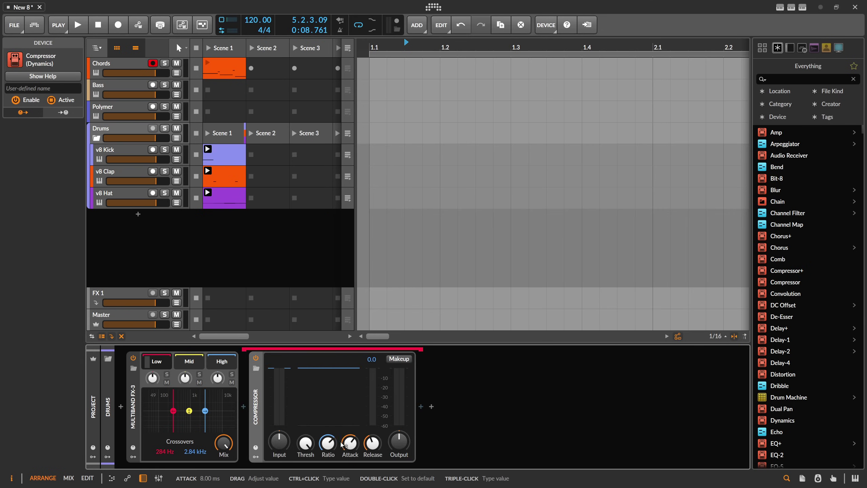
Lengthen the Low band Compressor's Release to match the eighth-note time on the timeline, and play the drums
ctrl+click(354, 442)
click(373, 441)
ctrl+click(373, 440)
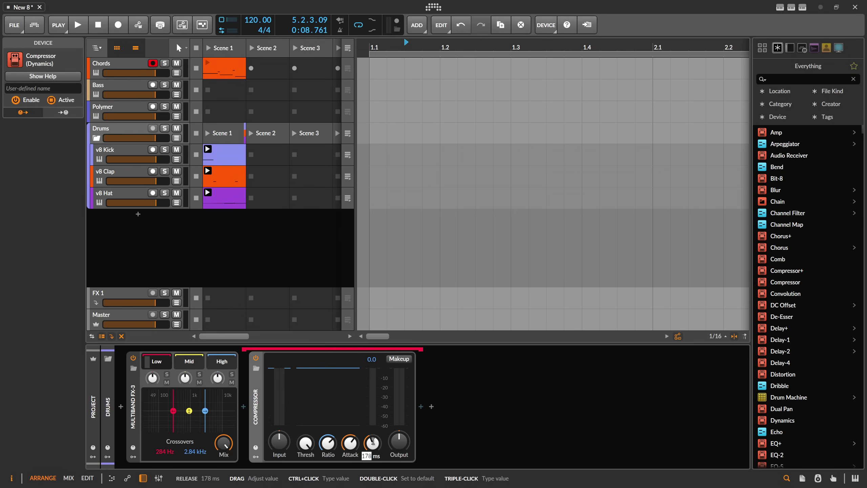
key(Escape)
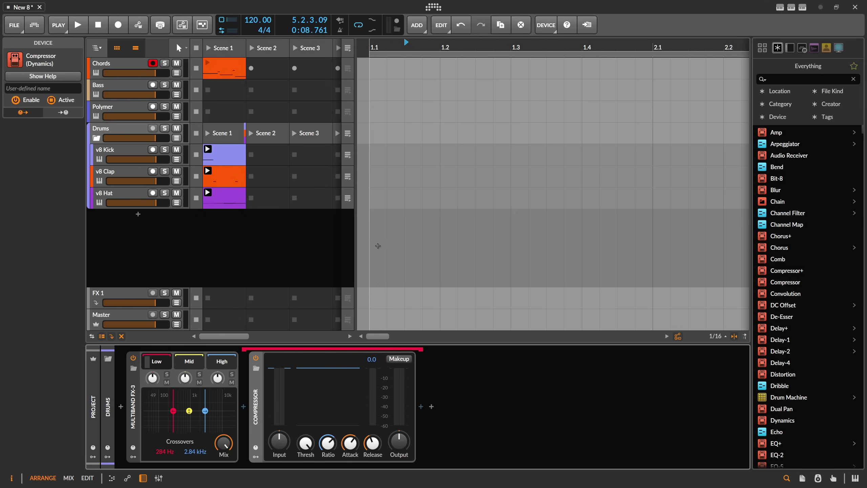
drag(374, 51, 437, 46)
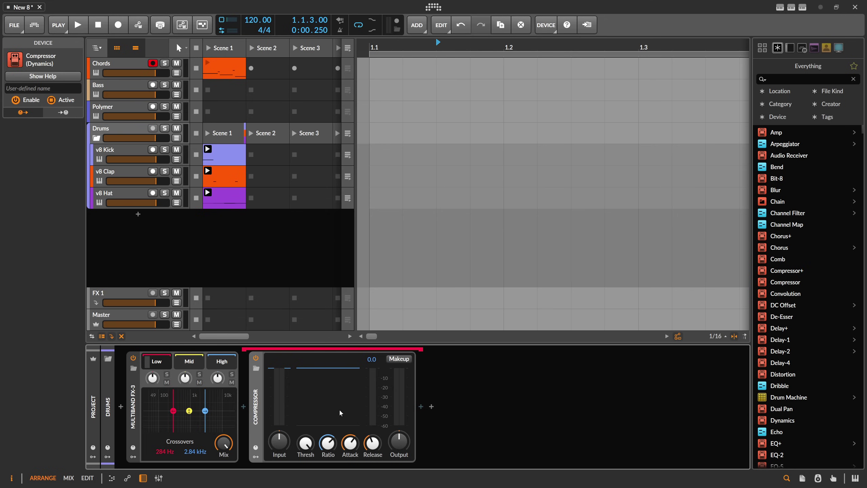
mouse_move(371, 446)
text(50)
key(Return)
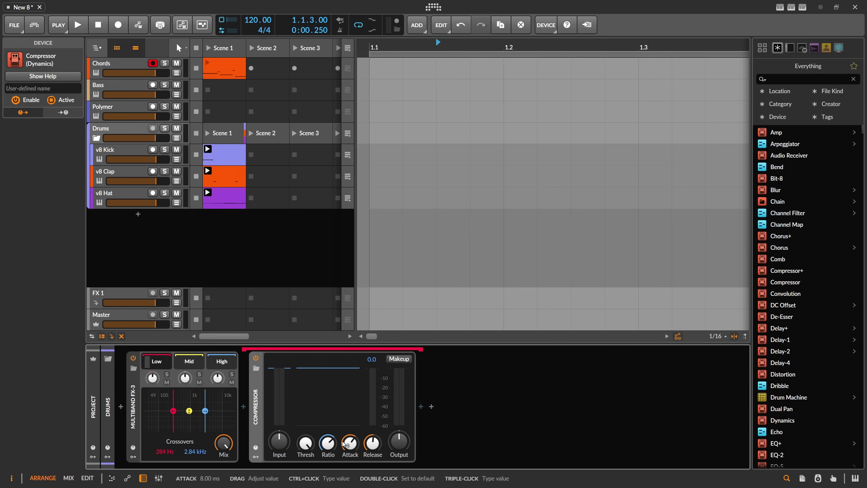
key(space)
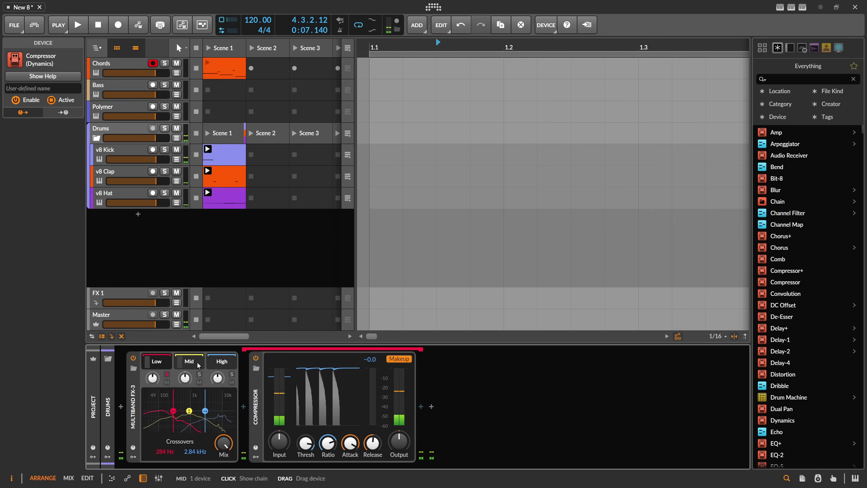
Solo the Mid band of the Multiband FX-3 and set its Compressor threshold to -23.7 dB while the drums play
key(space)
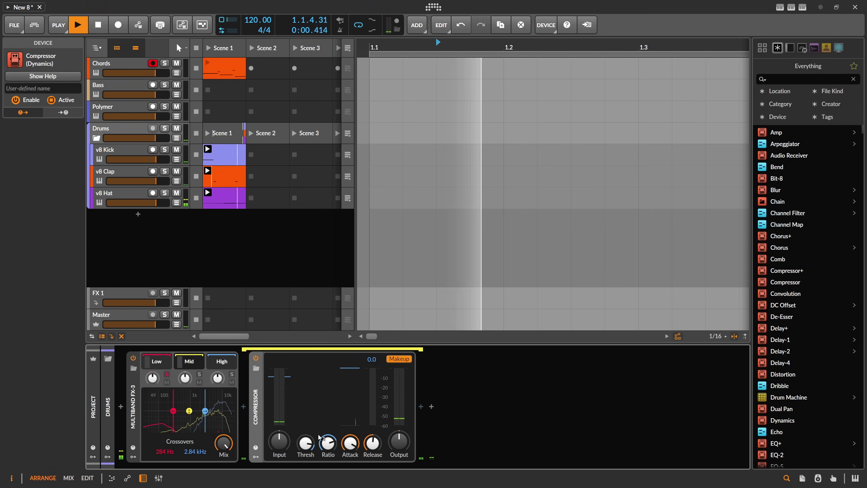
click(199, 374)
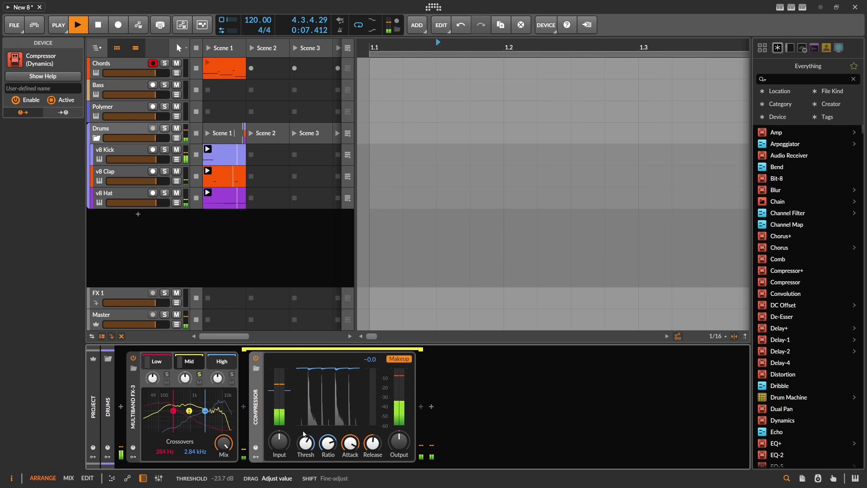
key(space)
Copy the Compressor into the High band chain and lower its threshold to -40.0 dB with that band soloed during playback
drag(228, 365, 229, 365)
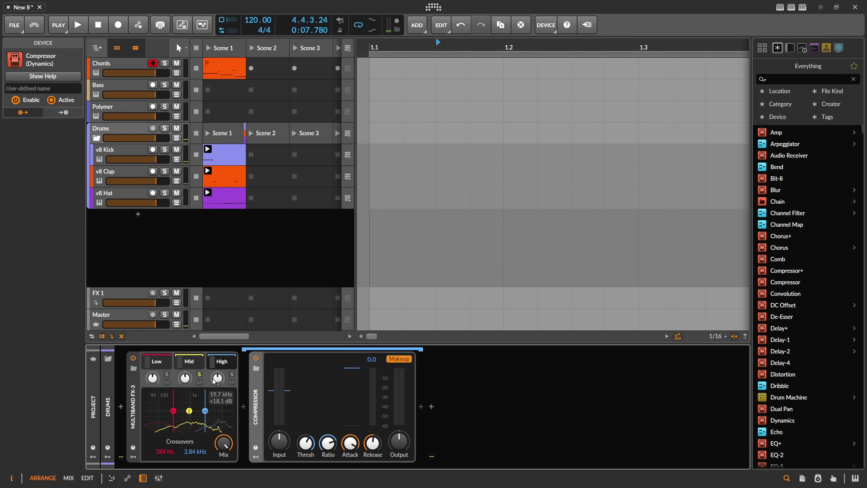
key(space)
drag(277, 400, 277, 404)
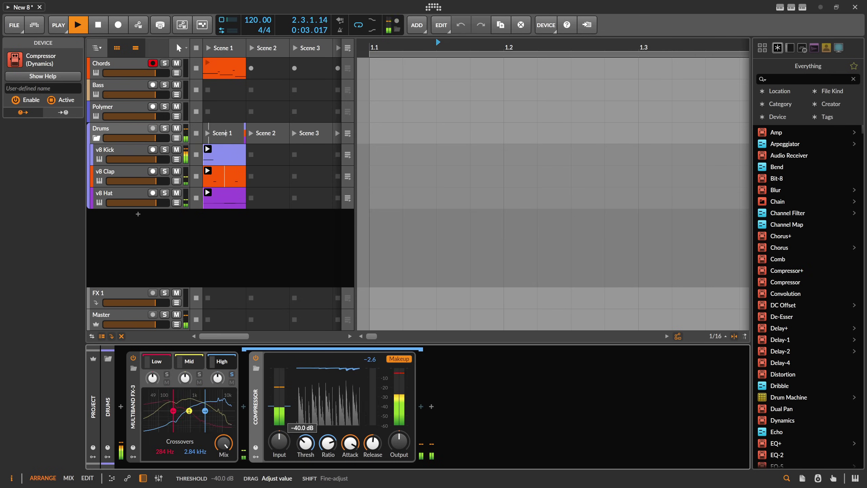
key(space)
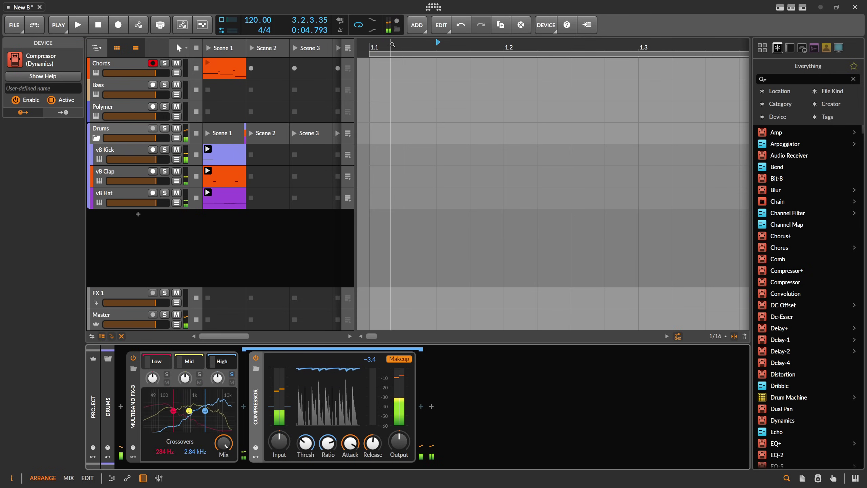
Set the High band Compressor's Release to 125 ms, matching the timeline's note length, and play the soloed band
drag(392, 43, 422, 46)
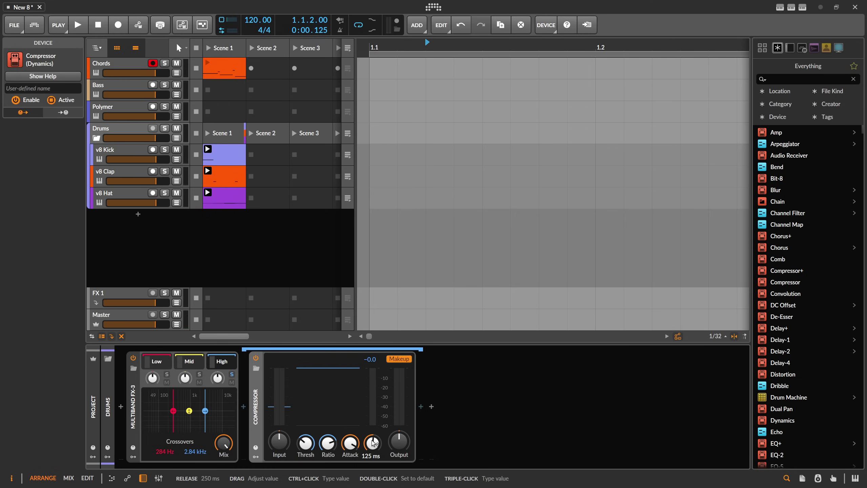
key(space)
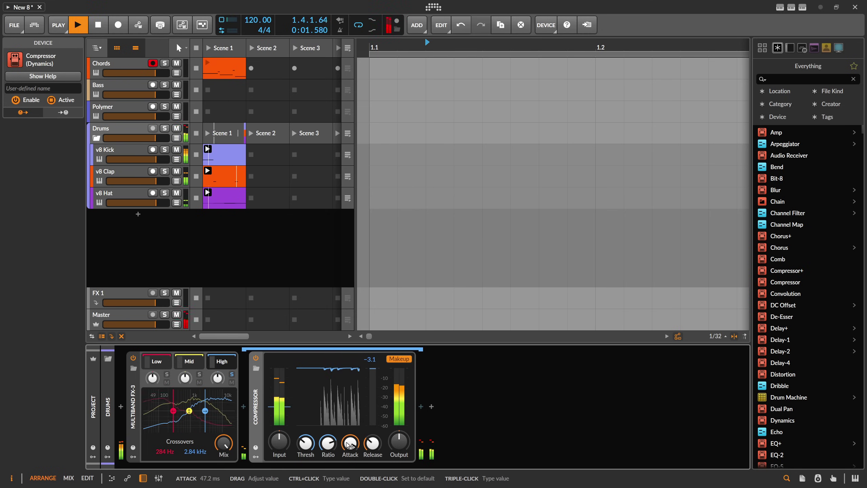
key(space)
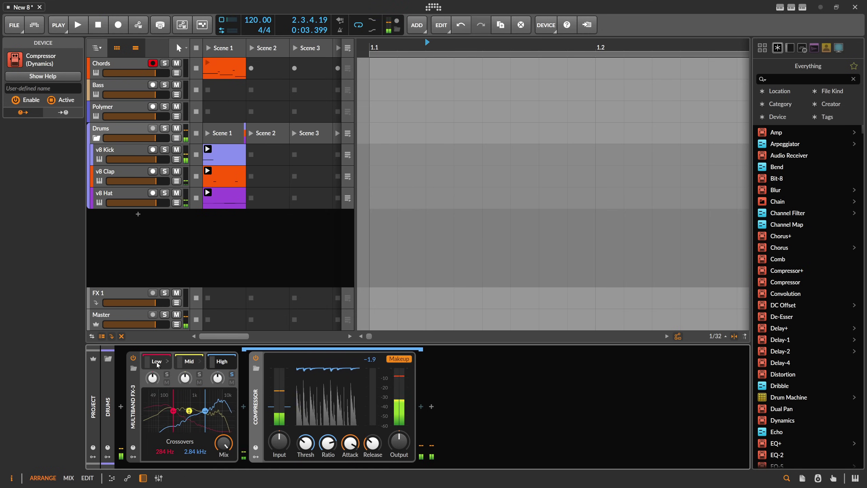
Place a Compressor after the Multiband FX-3 on the Drums group, set its Input to -5.3 dB, and adjust its Attack, Release and Threshold
click(167, 361)
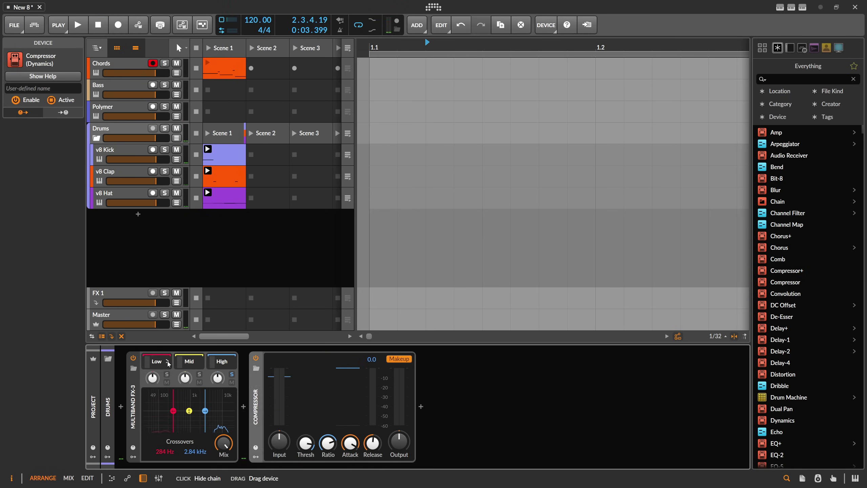
drag(285, 437, 284, 451)
double_click(285, 437)
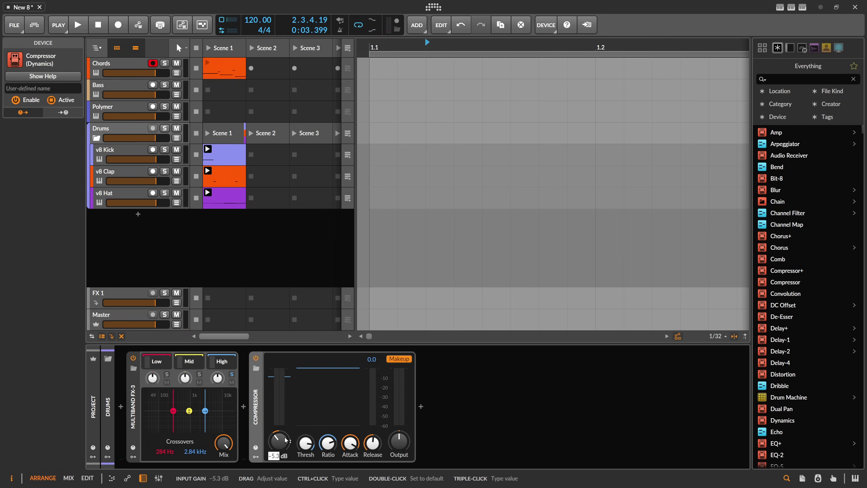
key(Return)
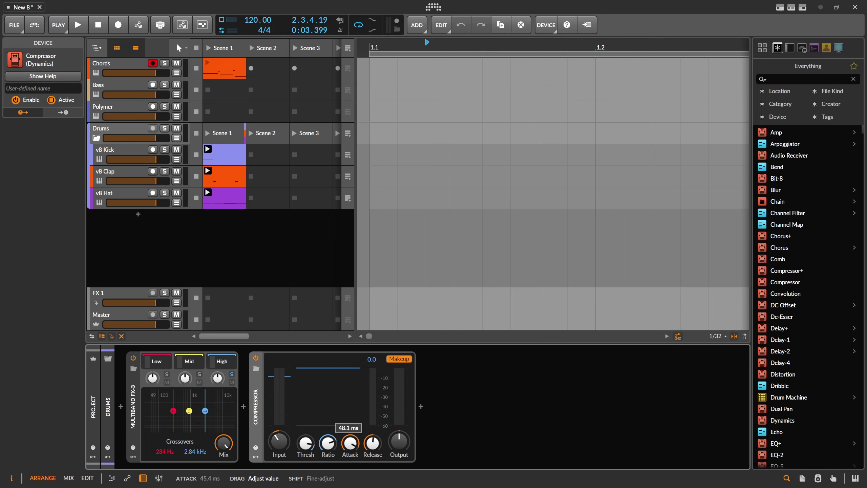
triple_click(372, 441)
key(Return)
drag(305, 443, 305, 437)
Insert an Over distortion device after the Drums Compressor and unsolo the High band during playback
click(422, 406)
text(over)
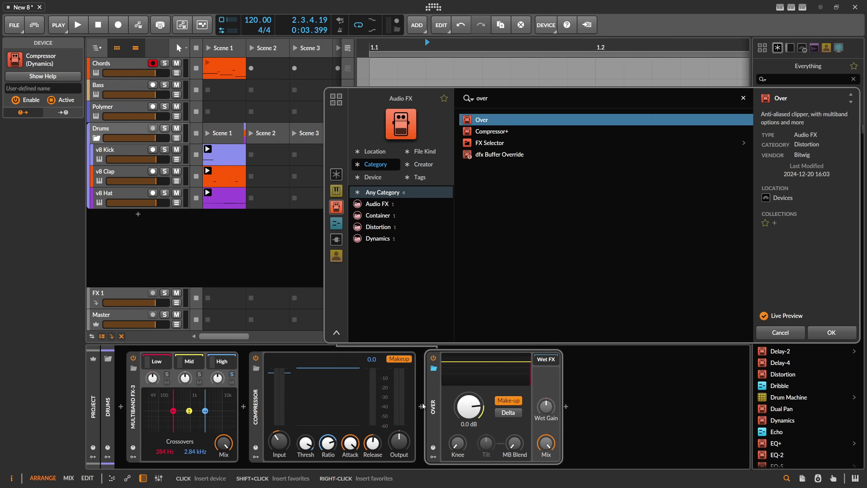
key(Return)
key(space)
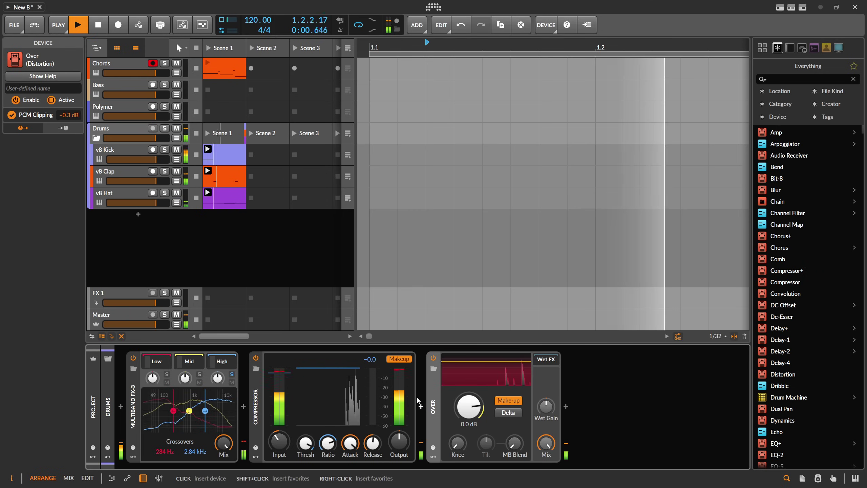
click(232, 375)
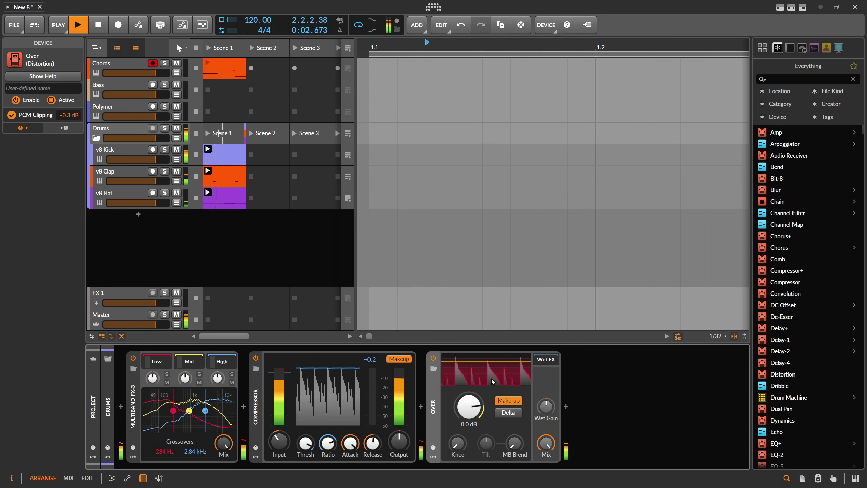
Set the threshold of the Compressor following the Multiband FX-3 to -16.3 dB while the drums play
key(space)
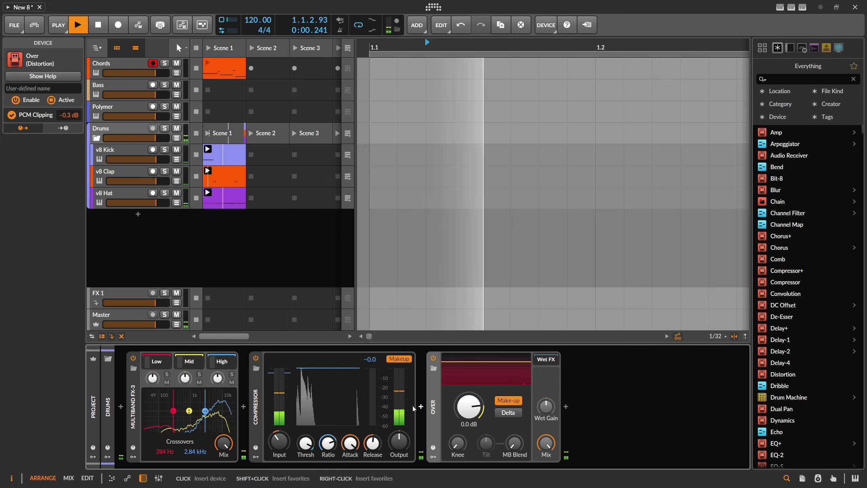
mouse_move(305, 443)
drag(305, 443, 306, 454)
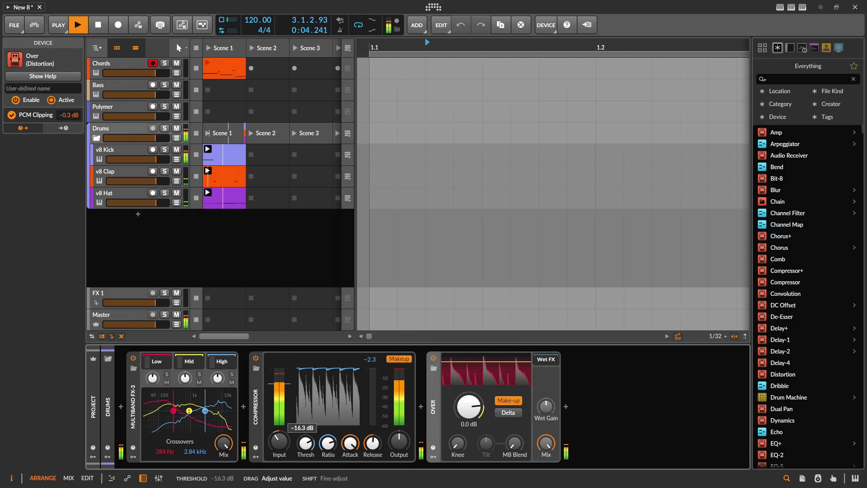
Listen to the drums and the full mix while checking the device chains of the hat, clap, Drums, Polymer and Chords tracks
click(141, 193)
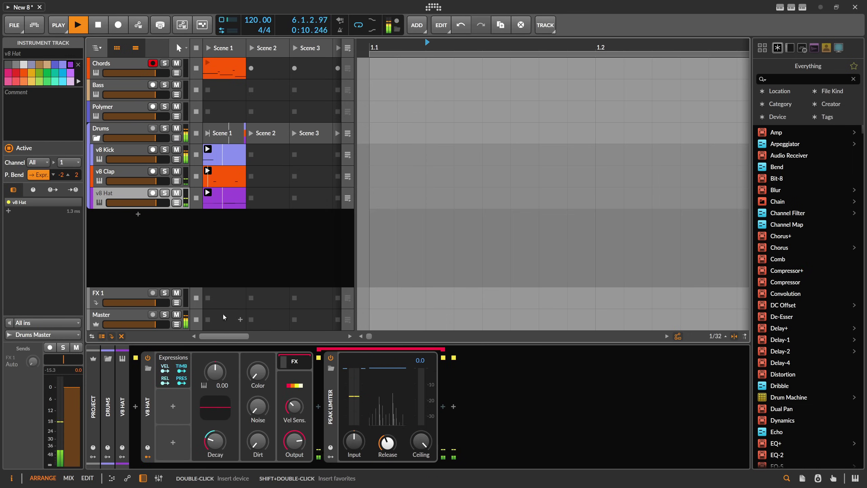
click(135, 175)
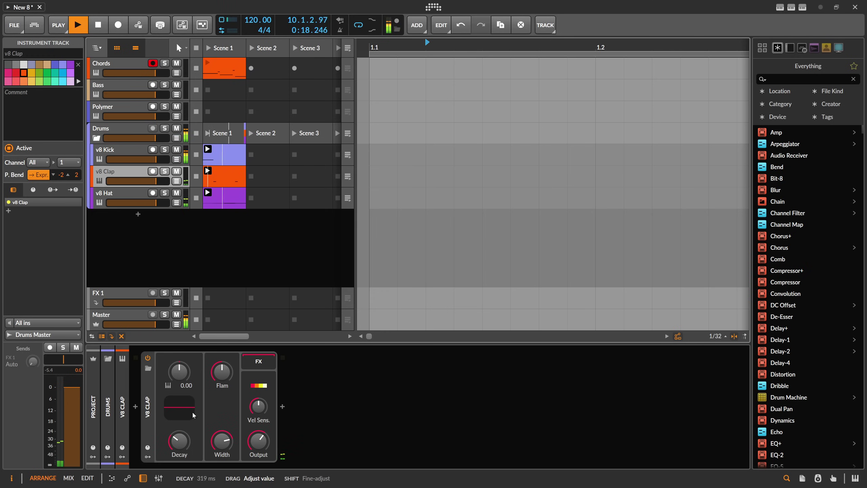
click(144, 132)
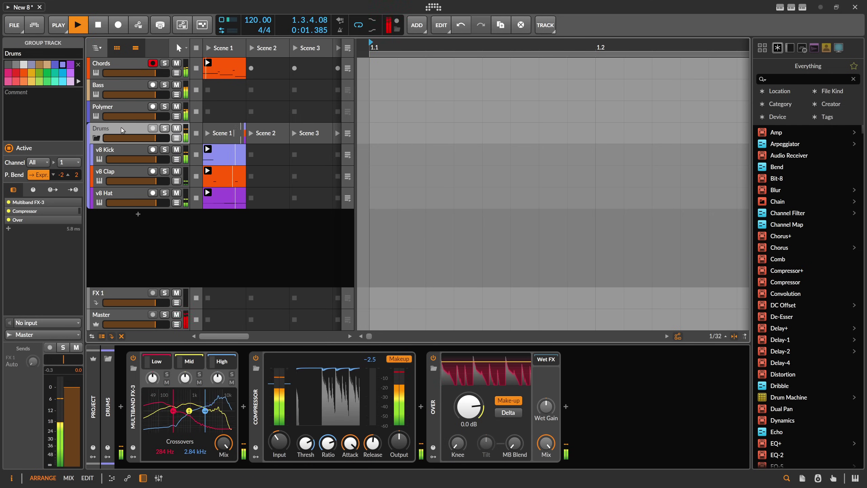
click(114, 107)
click(116, 64)
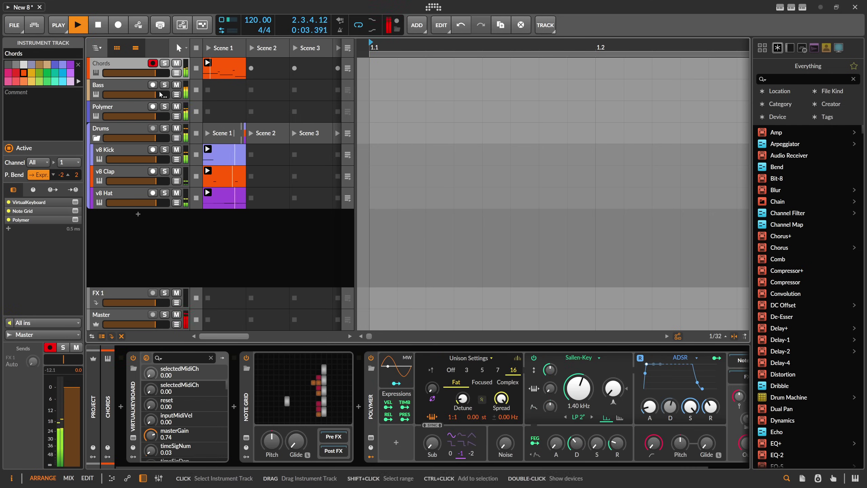
click(130, 128)
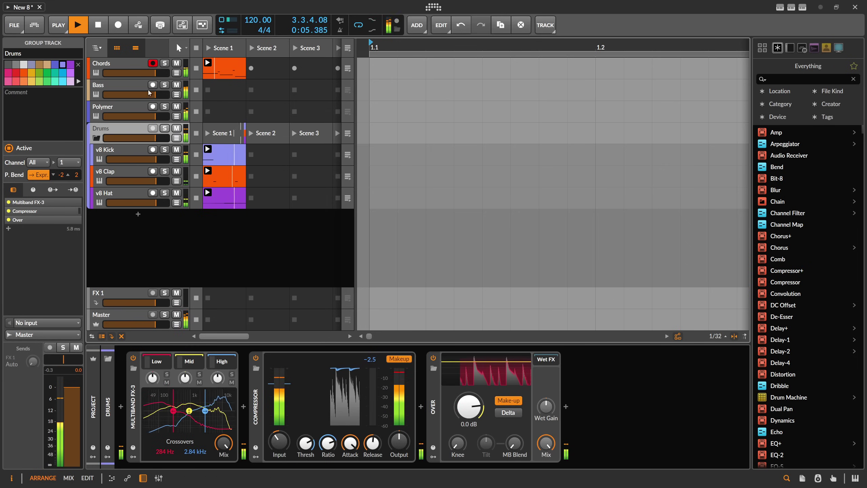
Stop playback and add a Tool device after the Polymer on the Chords track
click(135, 64)
key(space)
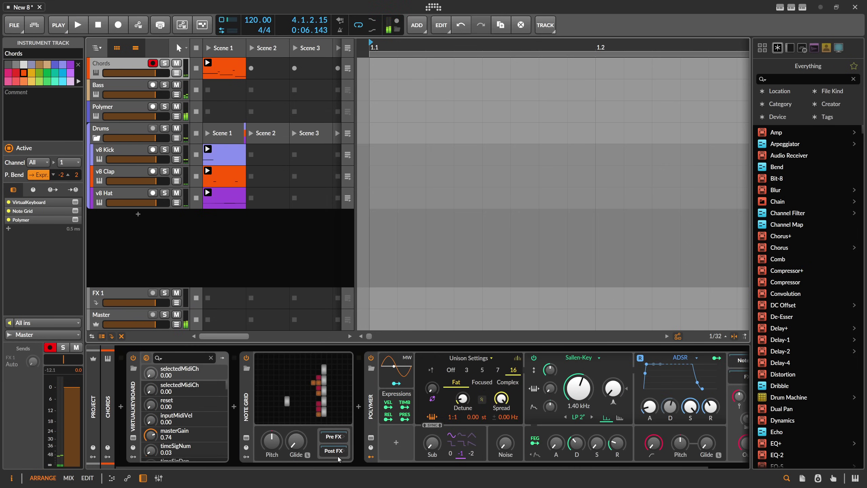
scroll(339, 459, right, 2)
click(727, 405)
text(to)
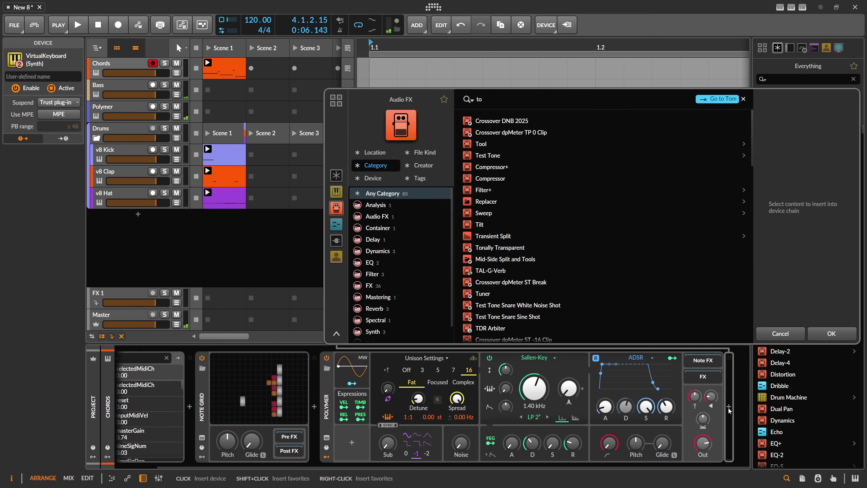
text(o)
double_click(518, 146)
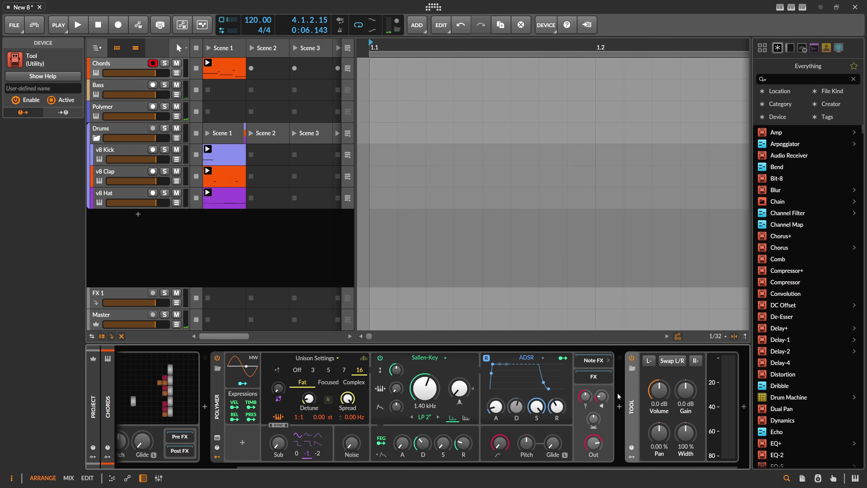
Add a Note Sidechain modulator to the Chords Tool and set its note source to the v8 Kick track
click(633, 374)
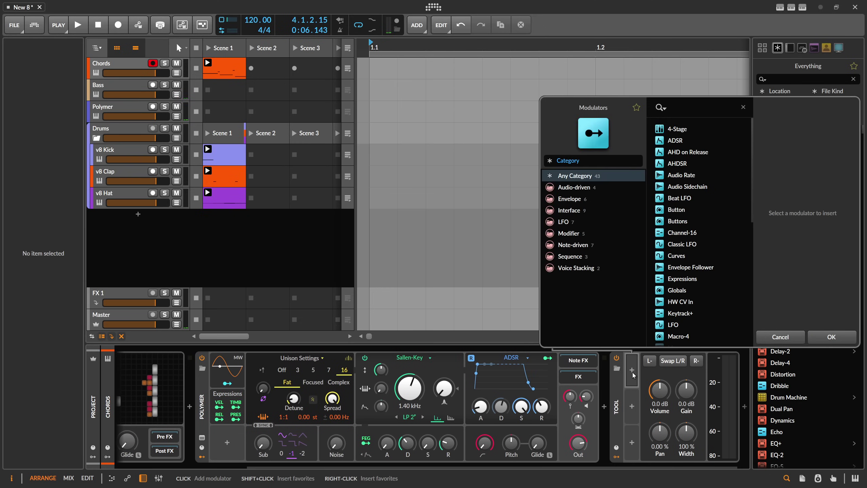
text(side)
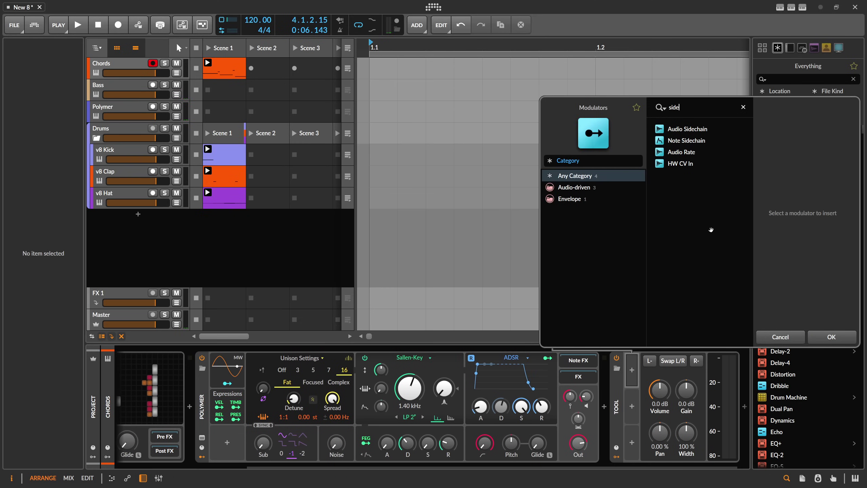
double_click(685, 141)
click(655, 371)
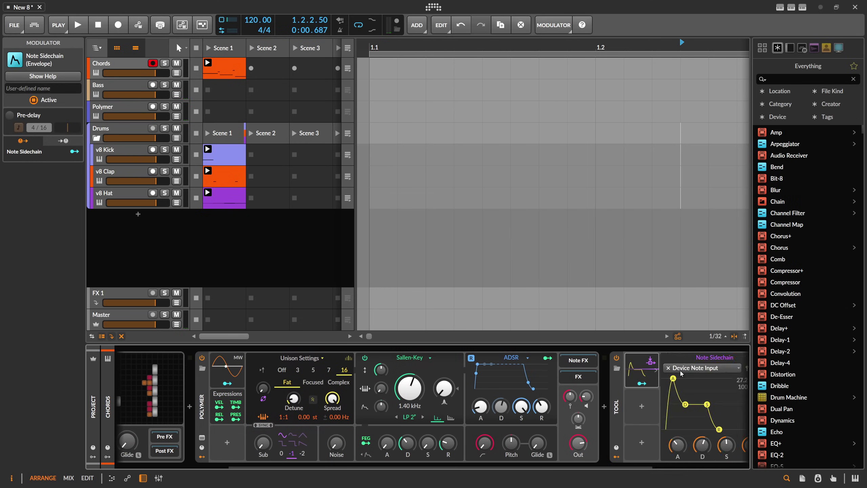
click(691, 369)
mouse_move(686, 416)
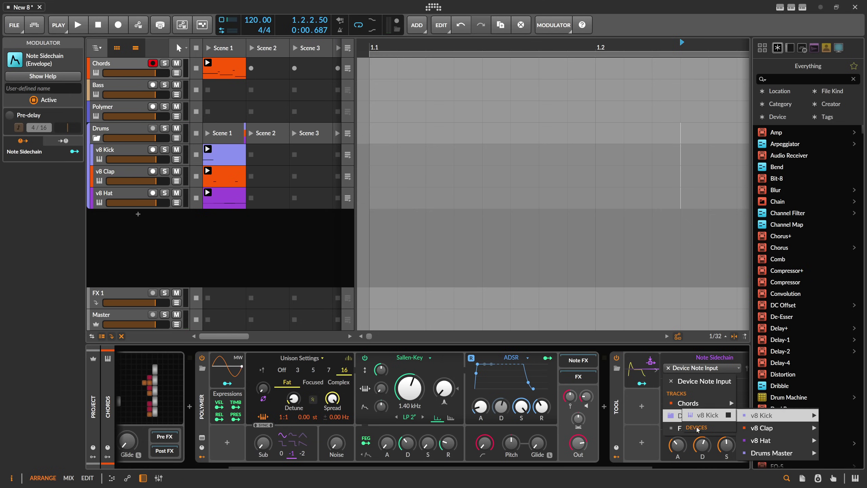
click(753, 416)
Shape the Note Sidechain envelope with a fast decay and 55.8 % release, and map it to the Tool's Volume at -0.52
scroll(607, 465, right, 4)
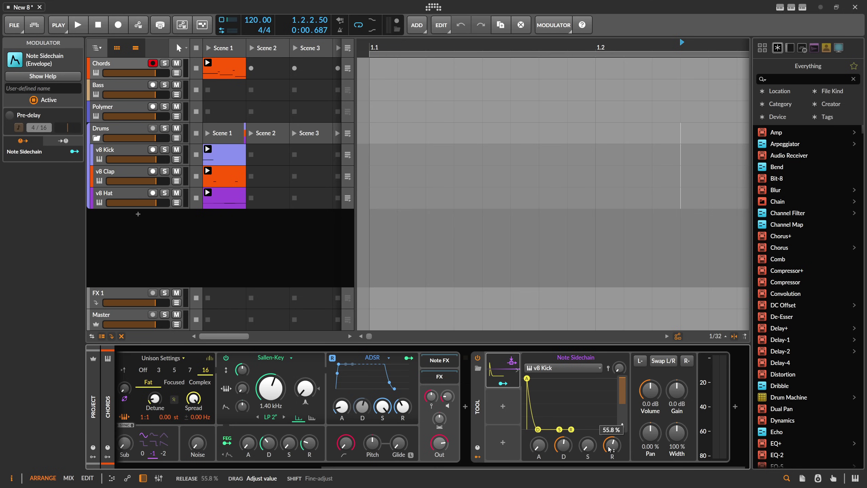
mouse_move(645, 396)
mouse_down()
mouse_move(645, 414)
mouse_move(650, 381)
mouse_up()
key(space)
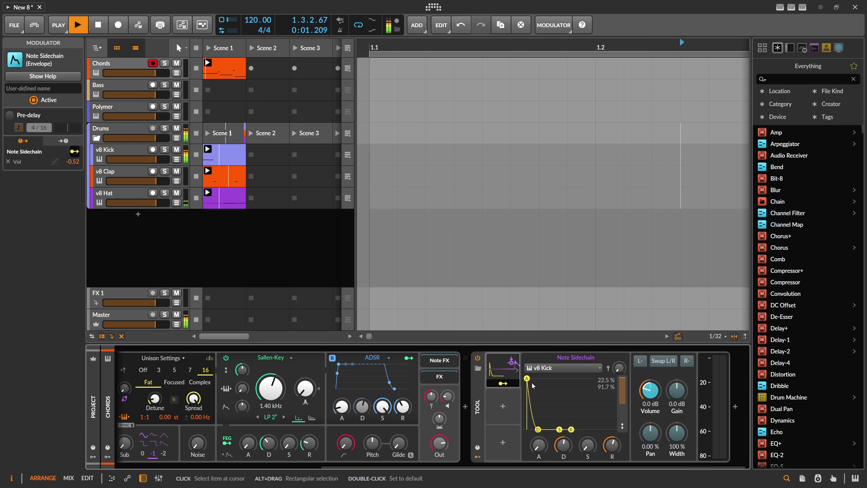
key(space)
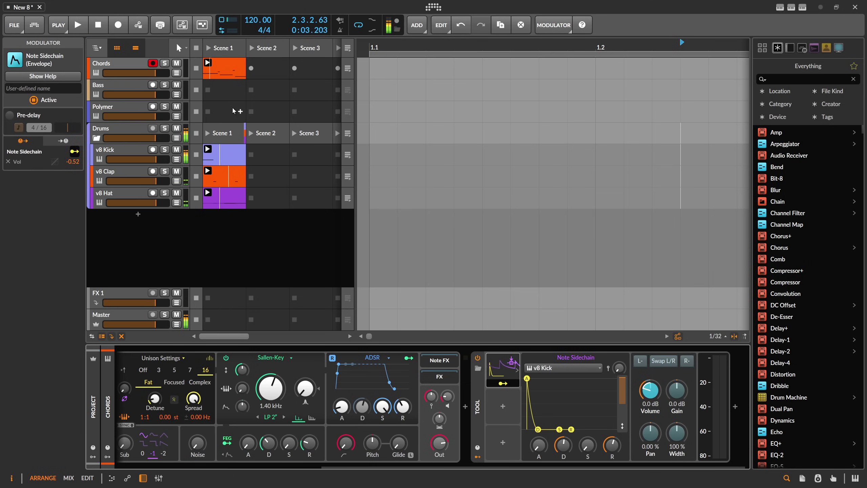
Deepen the Note Sidechain's modulation of the Tool Volume to -0.64 while the whole arrangement plays
key(space)
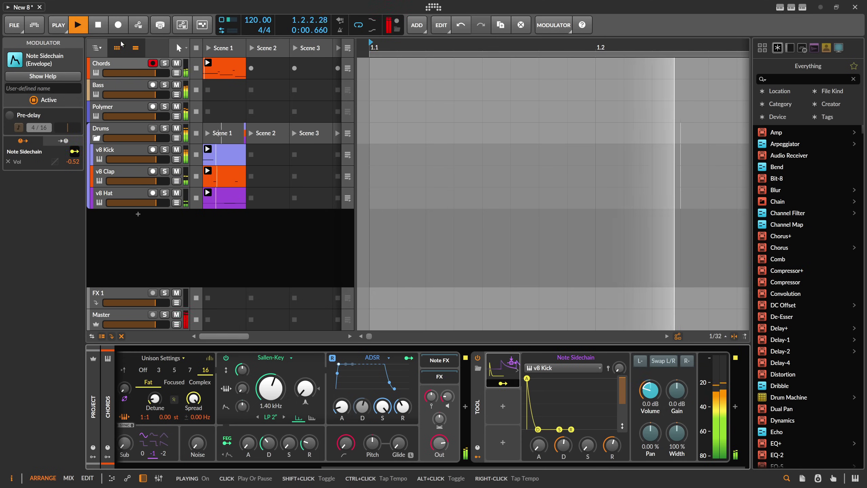
drag(656, 394, 656, 403)
key(space)
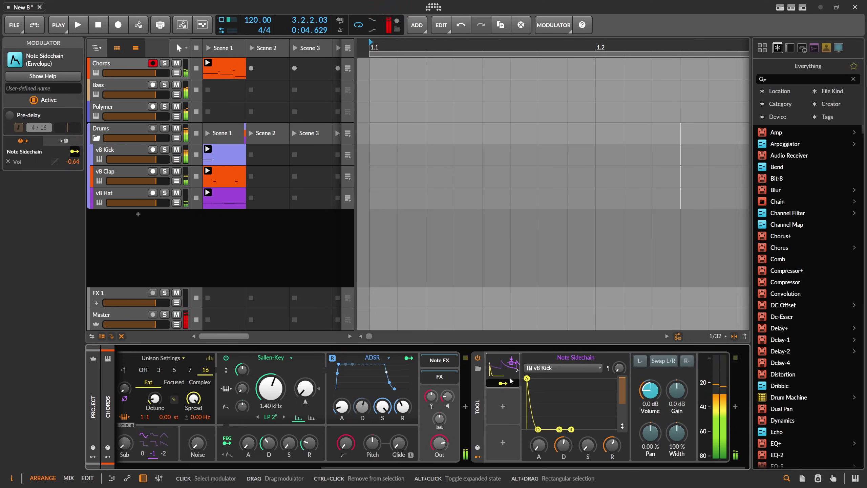
Copy the Chords Tool with its Note Sidechain to the end of the Bass track's device chain
drag(478, 386, 283, 199)
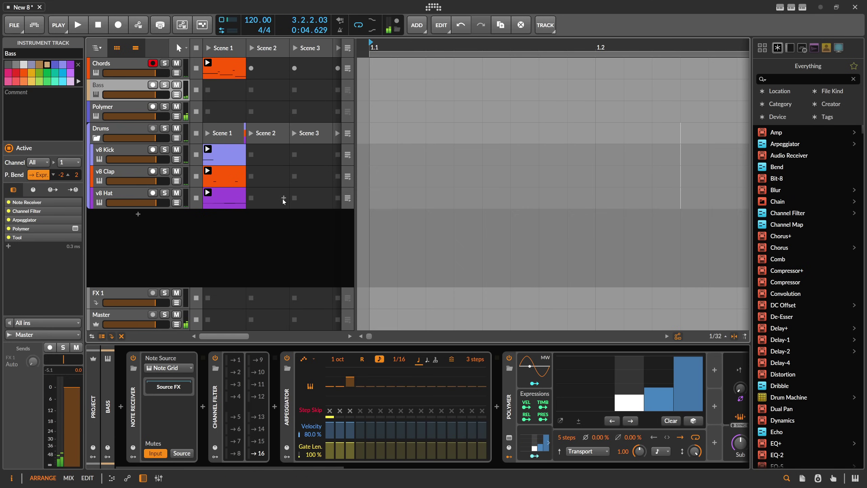
drag(511, 467, 649, 466)
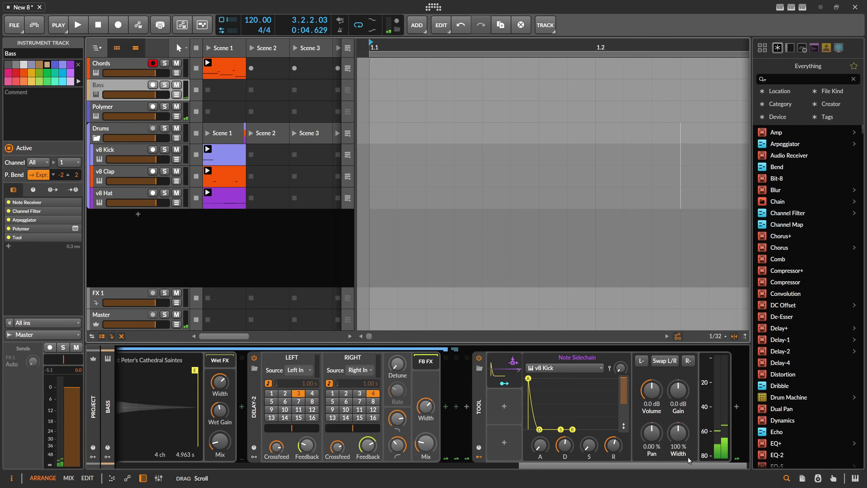
Copy the Tool with its Note Sidechain from the Bass track to the Polymer track, and rename that track Arp
drag(472, 406, 140, 114)
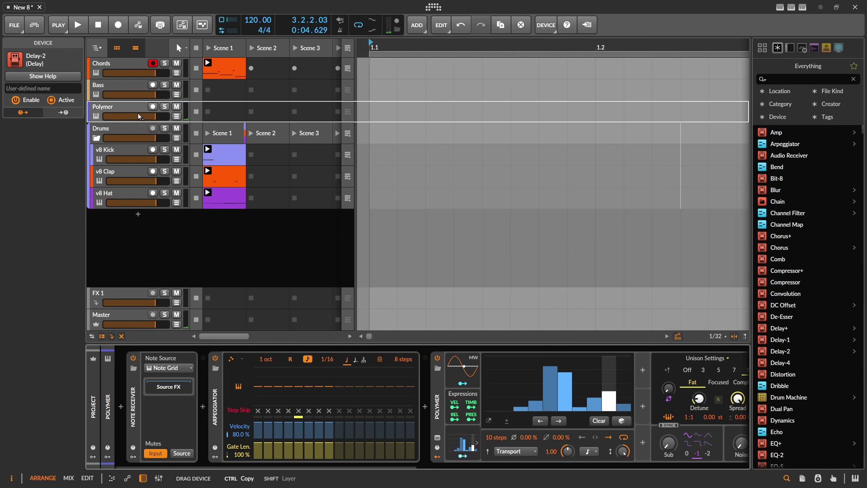
double_click(137, 108)
text(Arp)
key(Return)
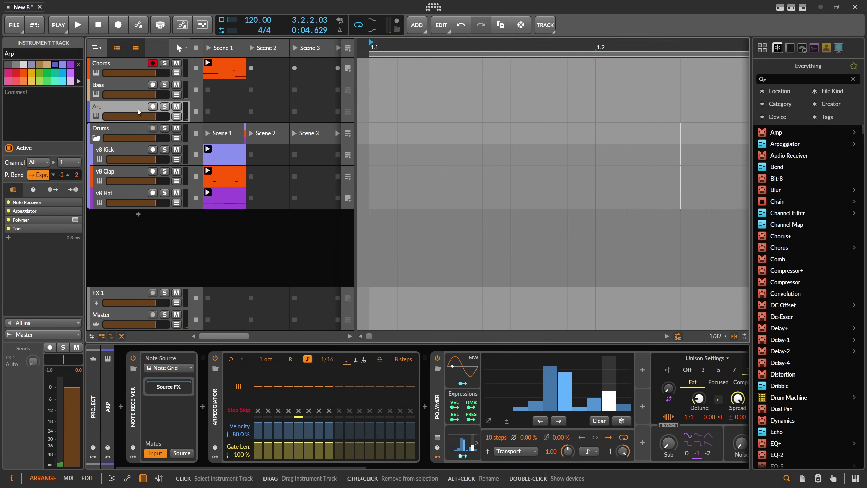
Disarm the Chords track during playback and lengthen the v8 Kick's decay
key(space)
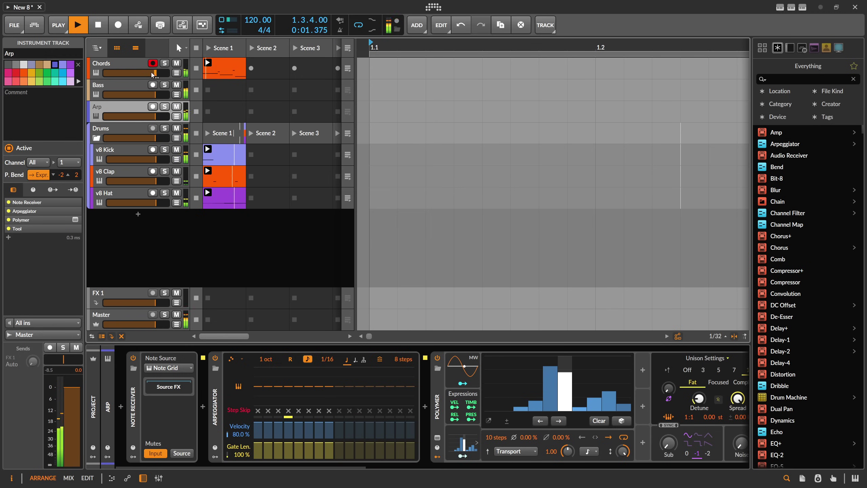
click(137, 68)
click(118, 157)
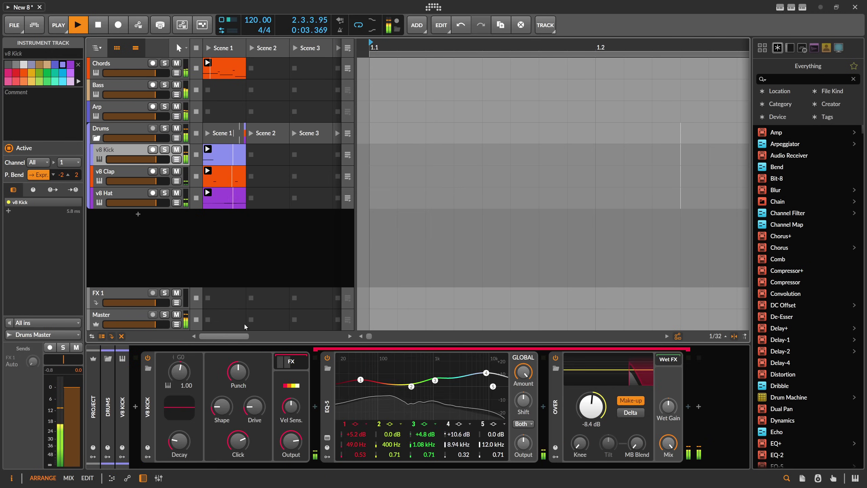
drag(179, 441, 180, 423)
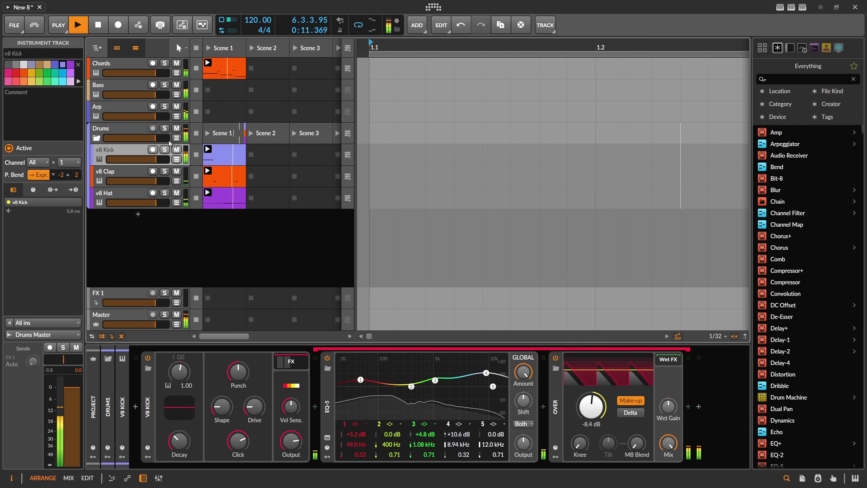
Add an EQ-2 after the v8 Clap and set its low band to a 2-pole high-pass at 629 Hz
click(131, 130)
click(114, 174)
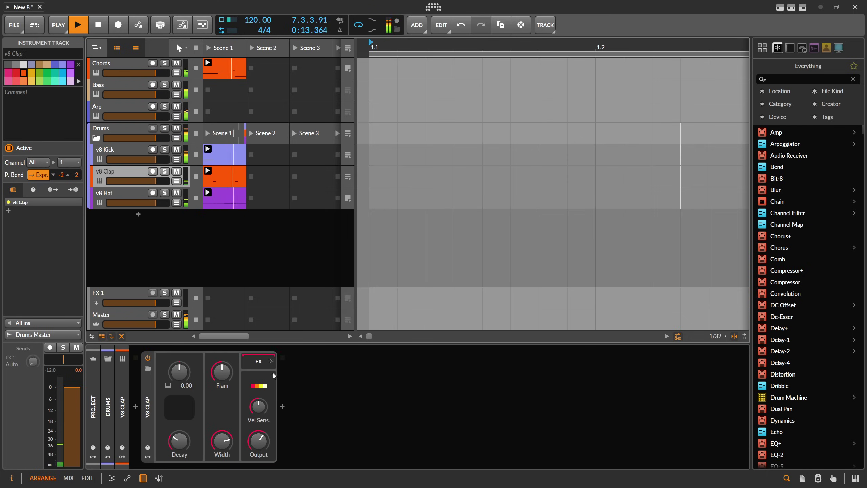
click(282, 407)
text(eq)
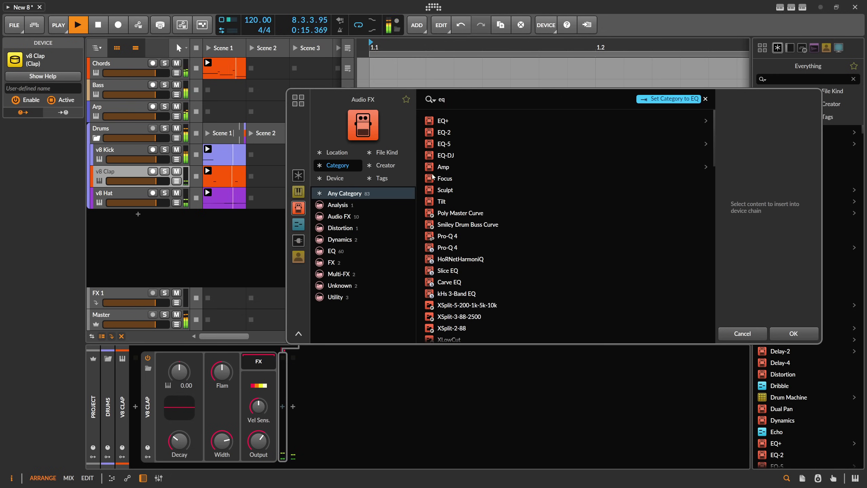
double_click(446, 133)
click(333, 423)
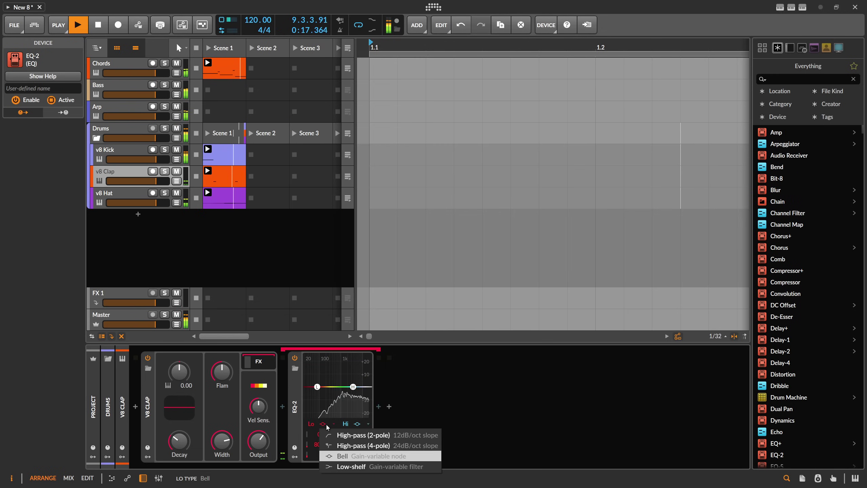
click(338, 437)
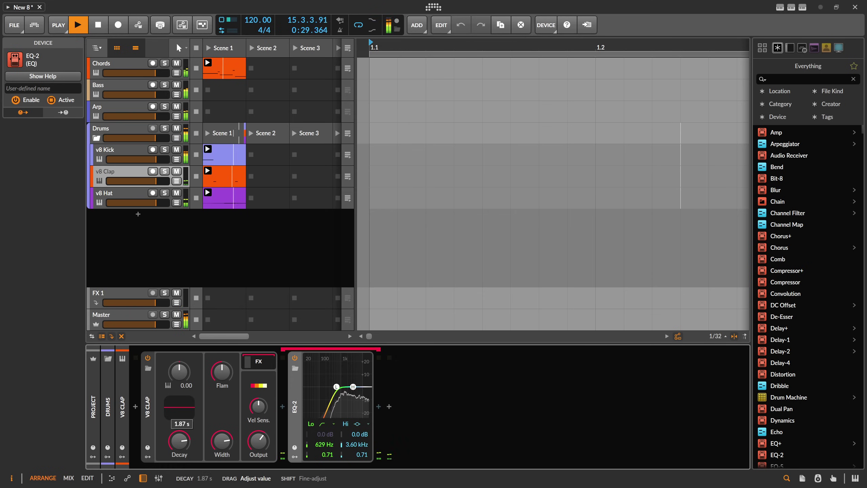
Adjust the v8 Hat's Color, Dirt and Decay, and raise its Peak Limiter's input gain to about +6.4 dB
click(141, 197)
drag(258, 372, 257, 373)
drag(258, 440, 258, 438)
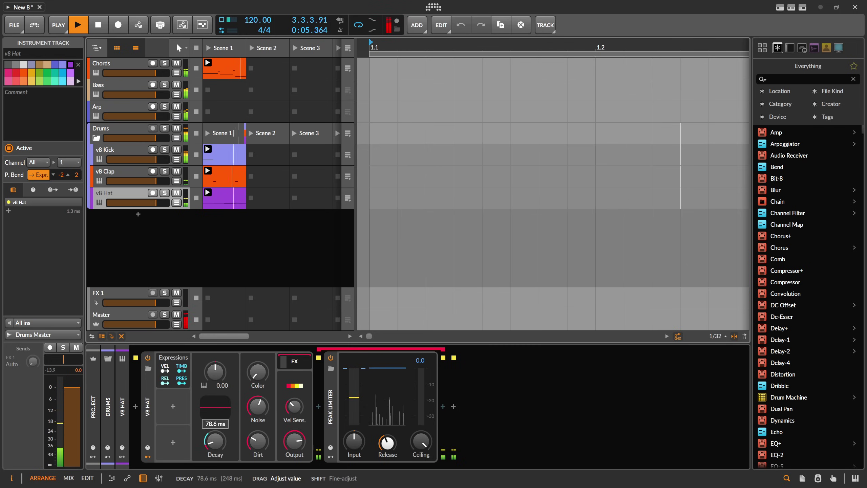
drag(215, 441, 215, 440)
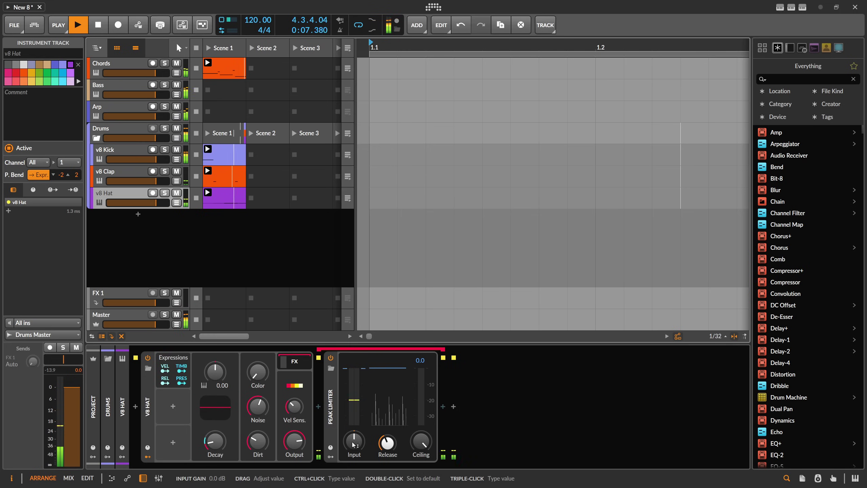
drag(353, 444, 353, 440)
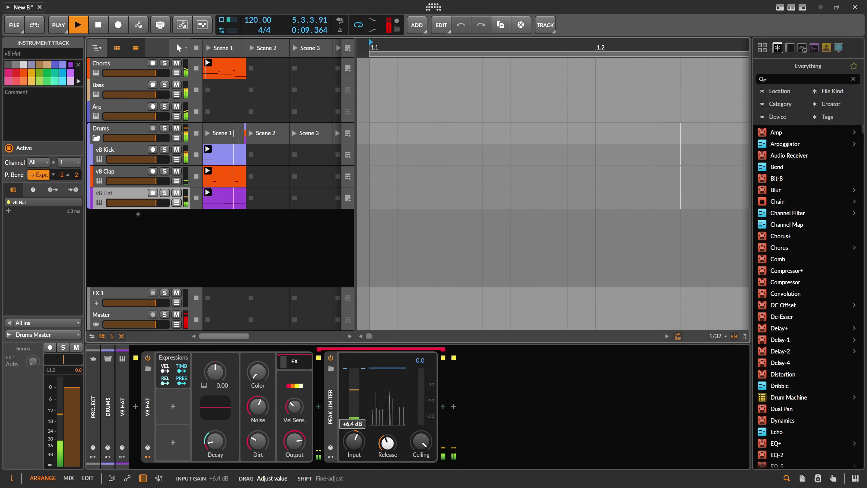
drag(353, 438, 353, 437)
Open the Chords Scene 1 clip for note editing and trim the first note so that it starts at bar 2
click(119, 130)
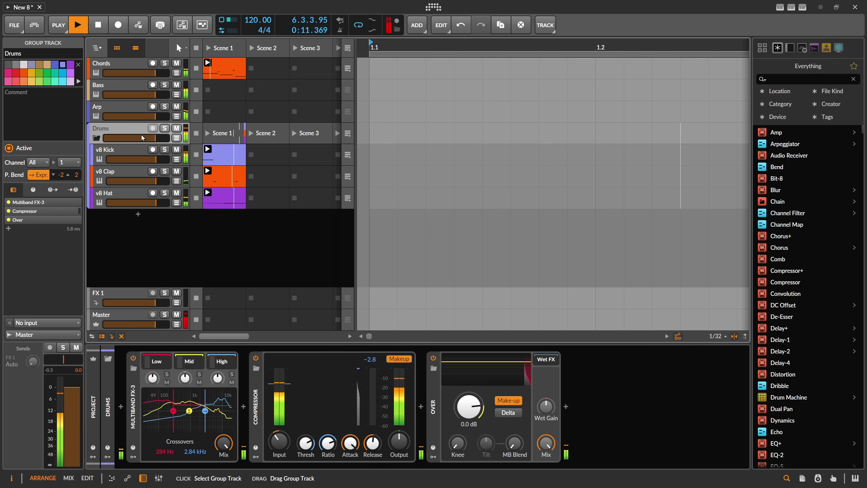
drag(409, 47, 409, 72)
click(220, 72)
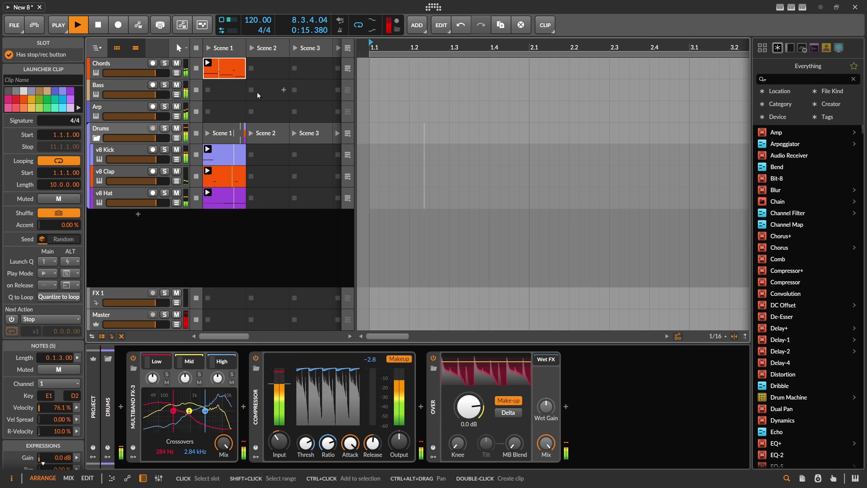
key(Tab)
drag(329, 43, 344, 93)
key(space)
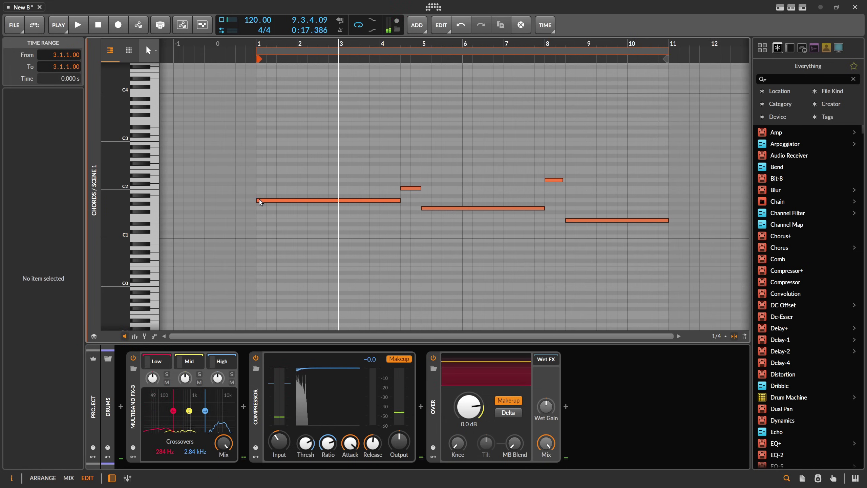
drag(257, 200, 301, 201)
Move all notes of the Chords clip one bar earlier to start at 1.1.1, and shorten the clip's loop to 9 bars
key(ctrl+a)
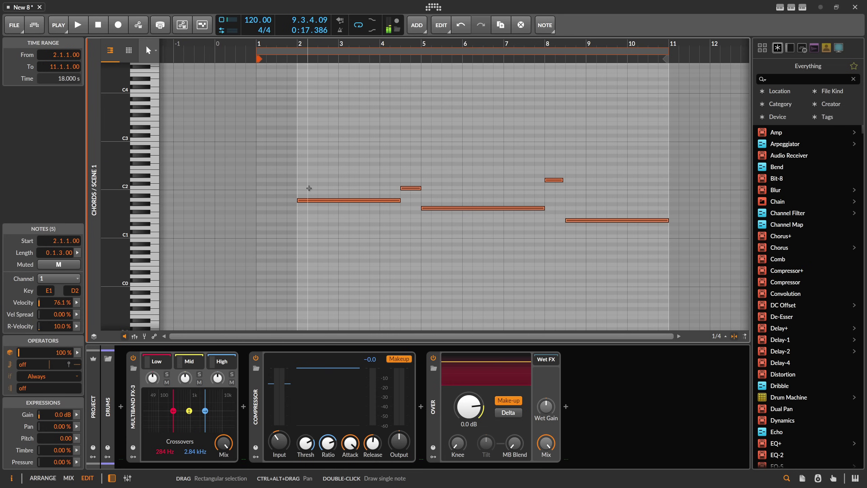
key(Left)
key(Left)
key(Left)
key(Left)
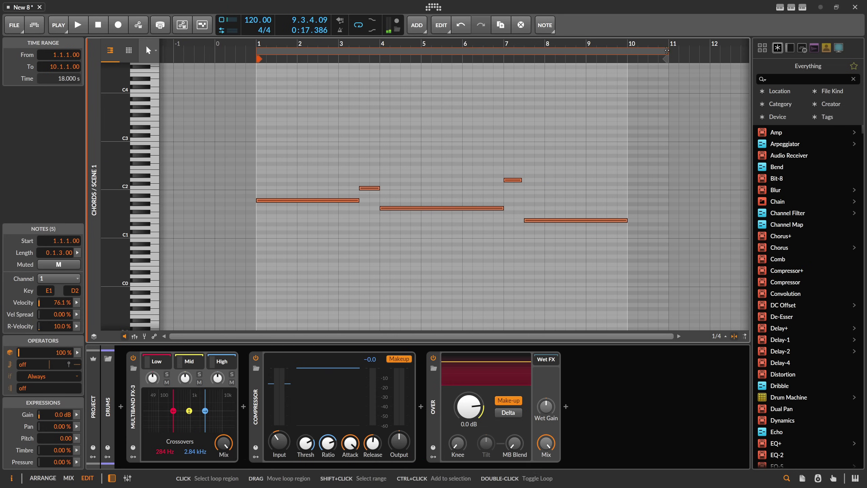
click(630, 54)
scroll(610, 54, down, 5)
key(space)
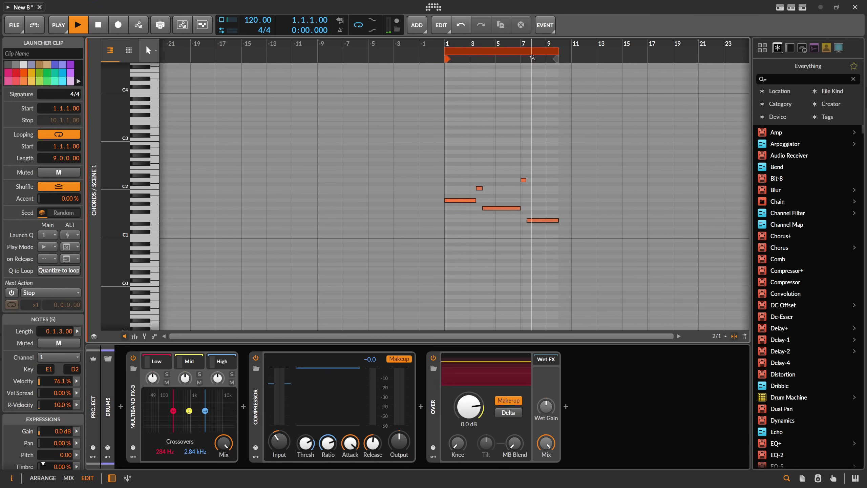
drag(507, 44, 419, 68)
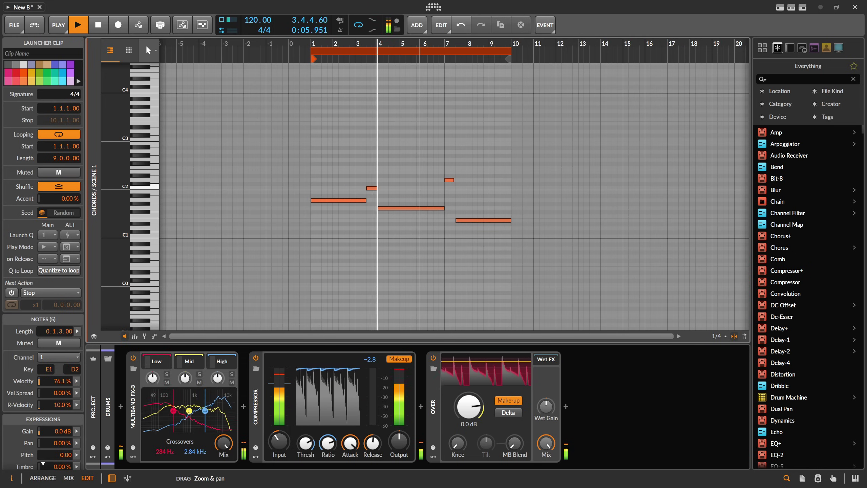
key(alt+1)
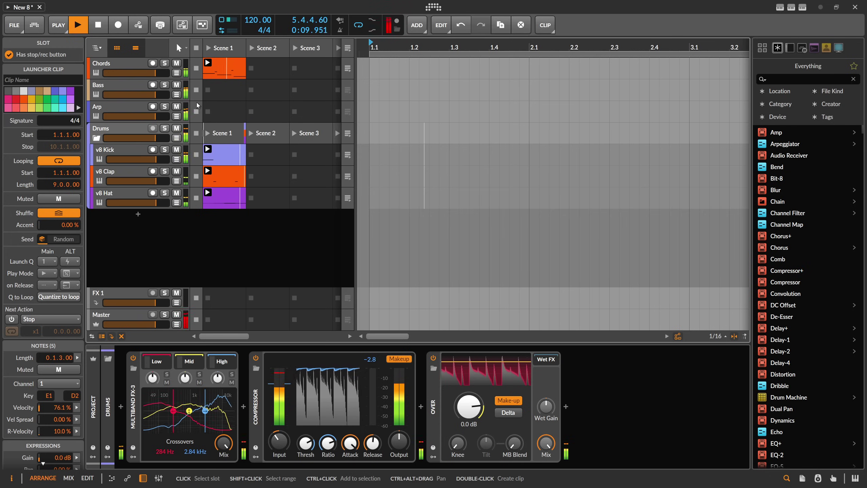
Lower the mid-band compressor's threshold in the Drums group's Multiband FX-3 and raise the input gain of the Compressor following it
click(133, 169)
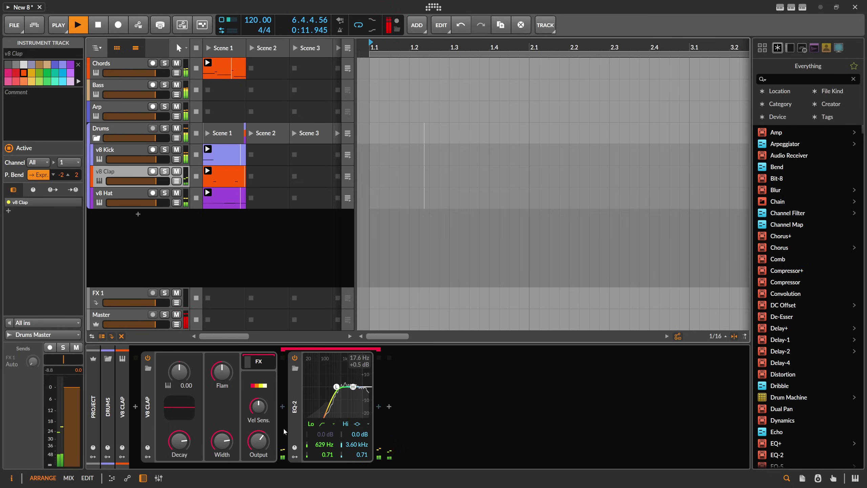
click(130, 131)
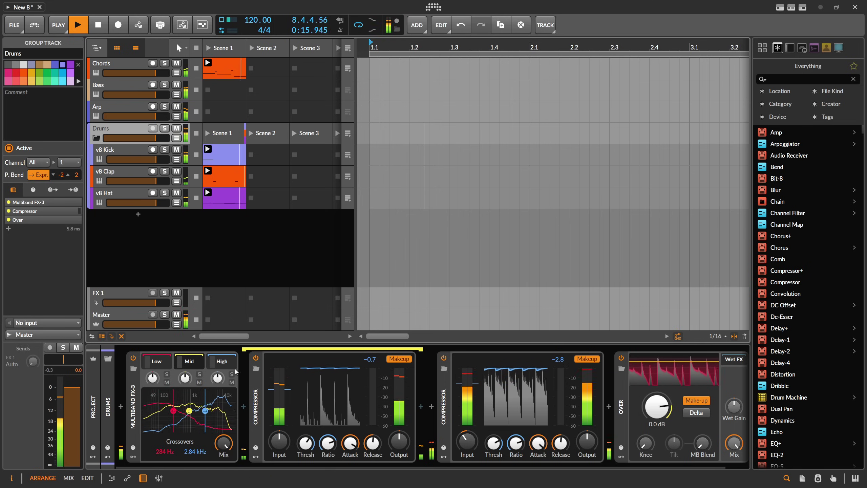
mouse_move(304, 445)
mouse_down()
mouse_move(305, 465)
mouse_move(305, 452)
mouse_up()
click(157, 361)
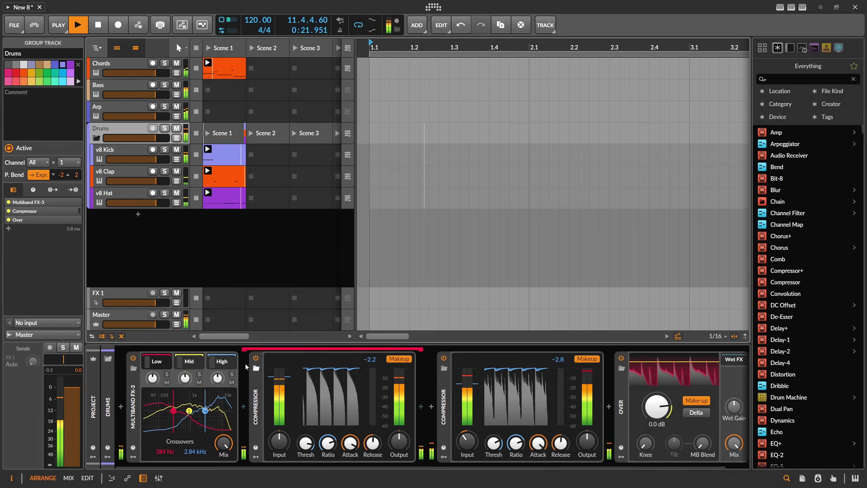
click(159, 362)
mouse_move(305, 443)
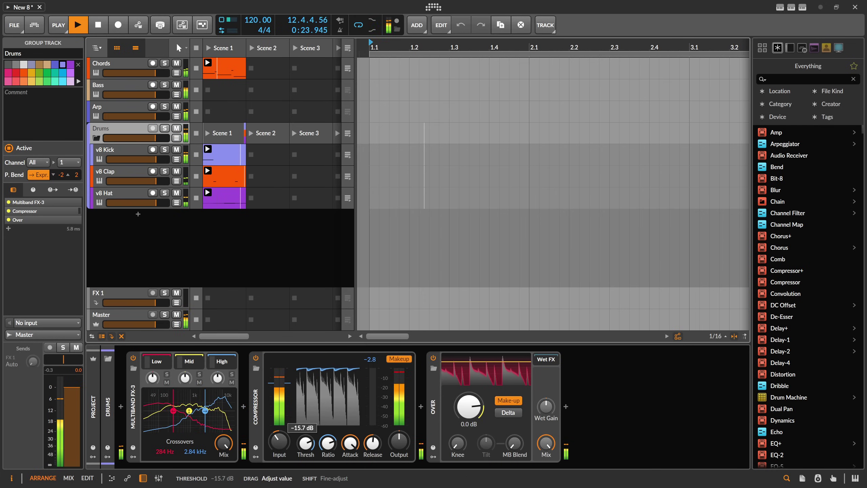
drag(278, 442, 279, 432)
Insert a Peak Limiter after the Multiband FX-2 in the Bass Polymer's FX chain and set its input gain to about +6.6 dB
click(130, 85)
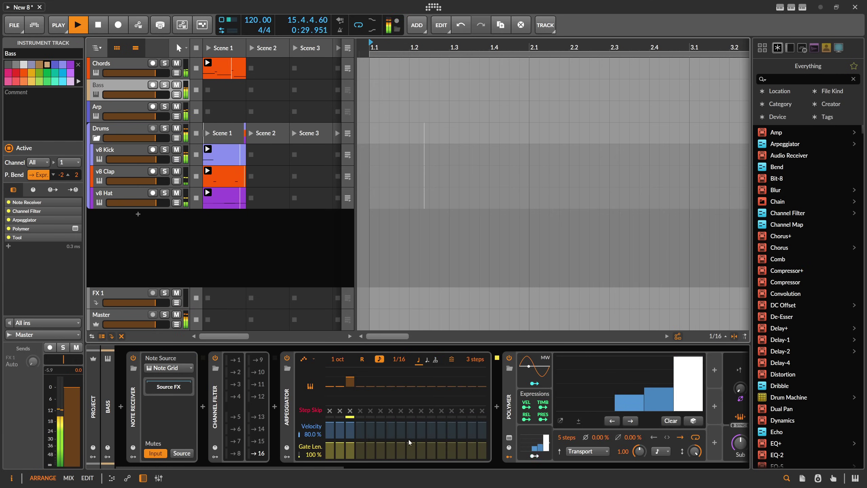
drag(398, 465, 456, 466)
click(261, 376)
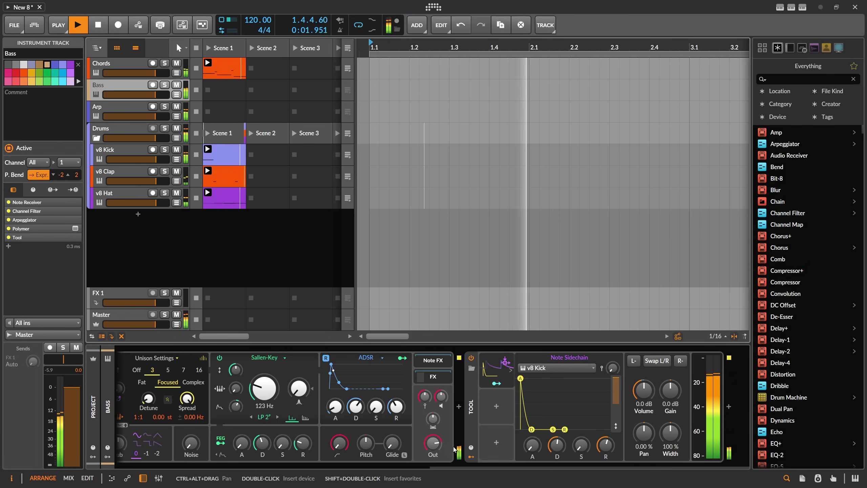
mouse_move(340, 382)
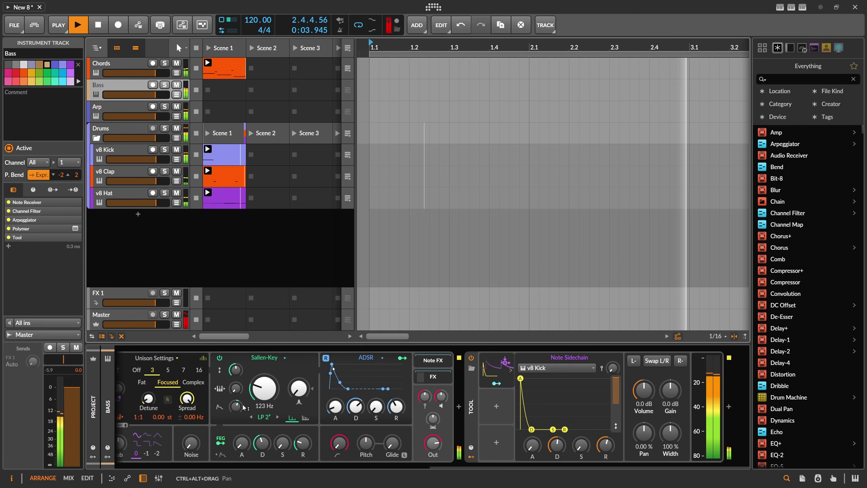
click(433, 377)
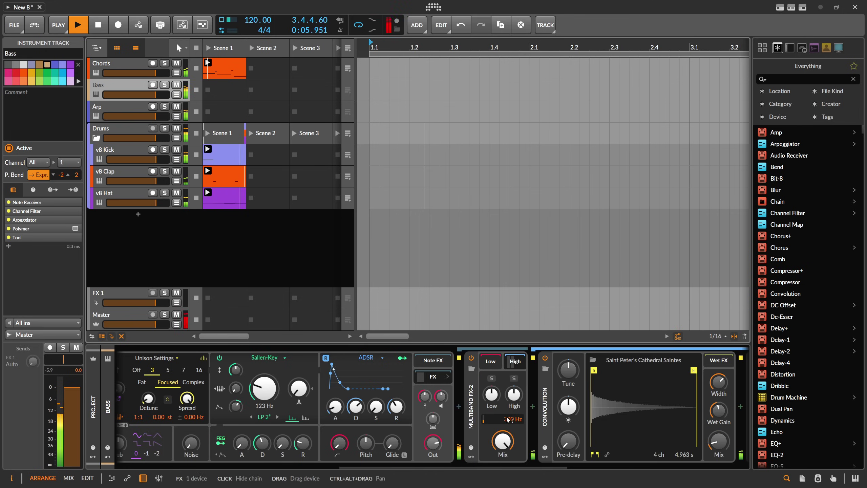
click(517, 362)
click(532, 406)
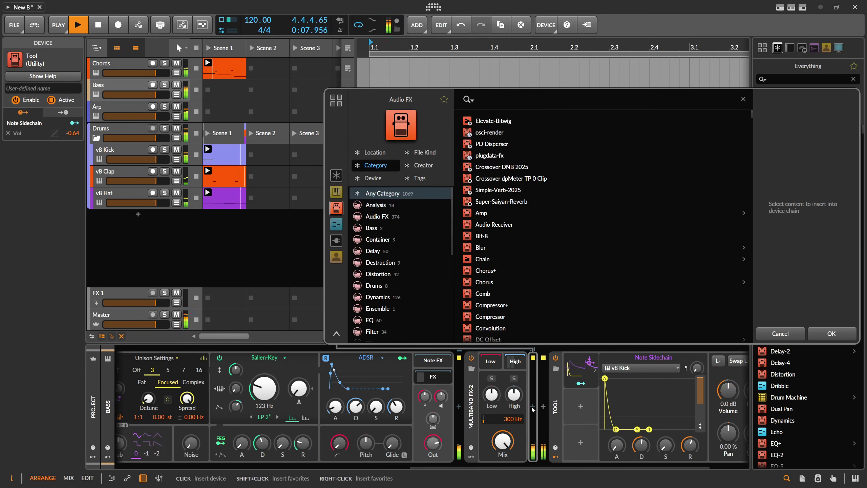
text(peak)
key(Return)
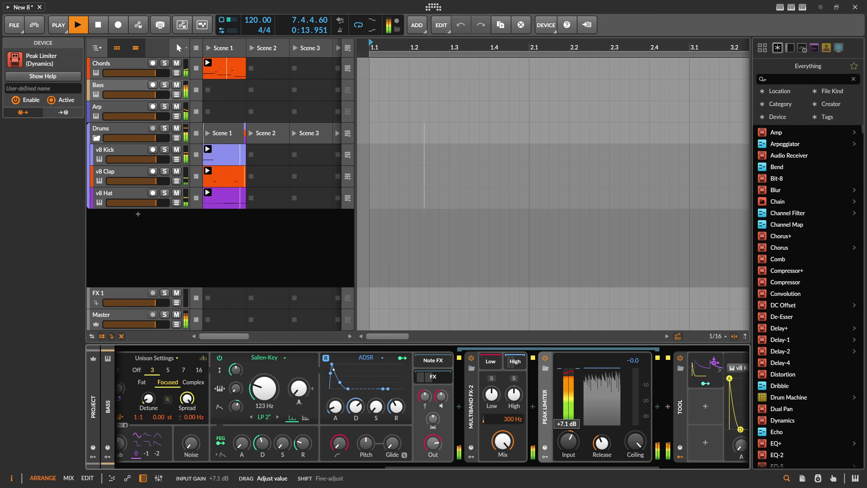
drag(569, 443, 569, 445)
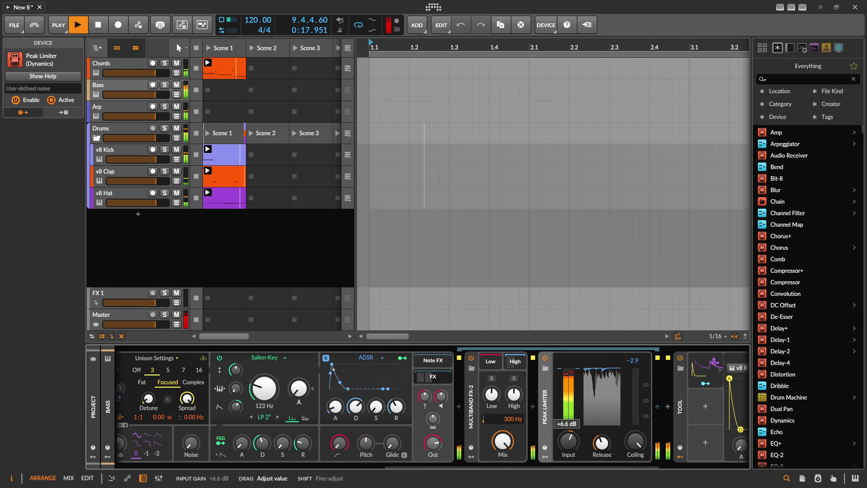
Transpose the last note of the Chords clip down to D1 and play the arrangement back
key(space)
double_click(236, 75)
click(481, 220)
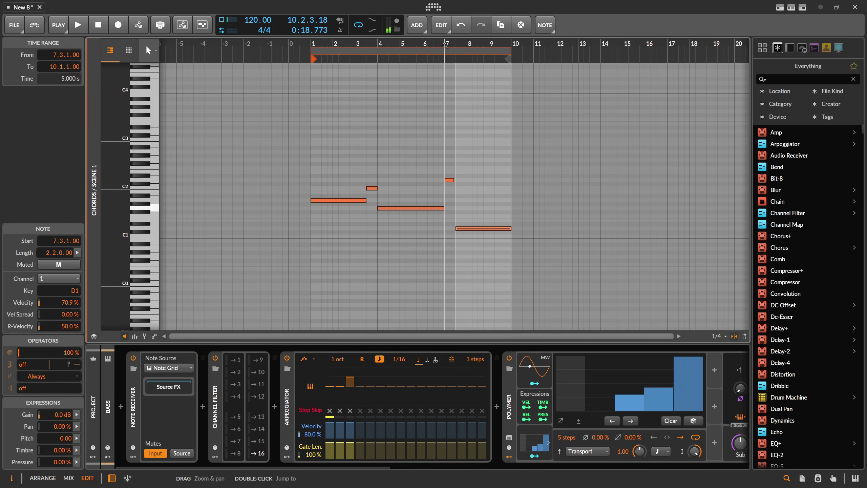
key(space)
key(alt+1)
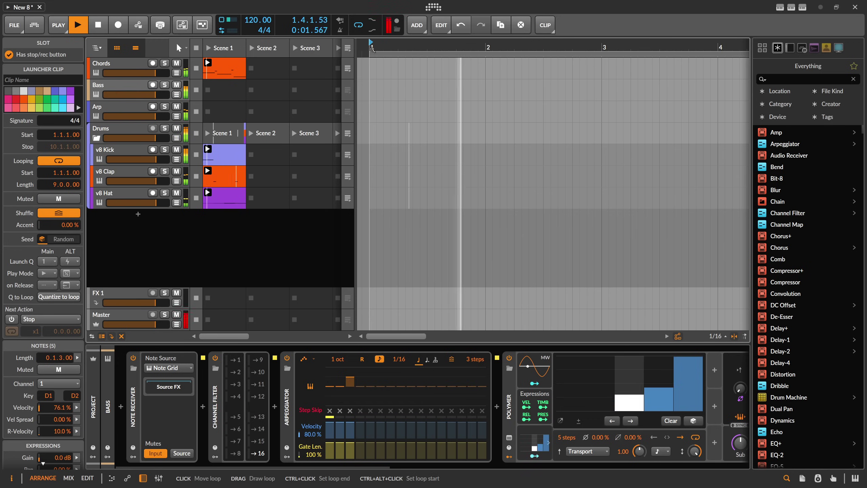
Raise the Chords Polymer's Sallen-Key filter cutoff to about 2.39 kHz
click(120, 65)
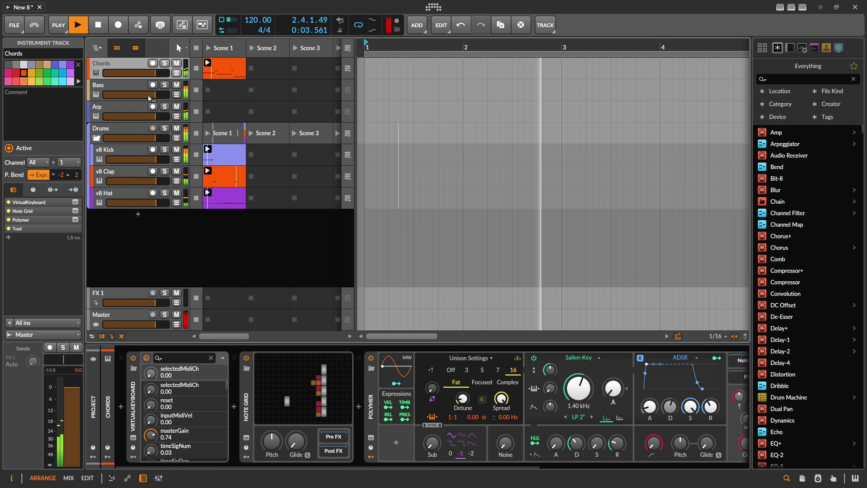
drag(392, 466, 502, 466)
drag(423, 403, 424, 394)
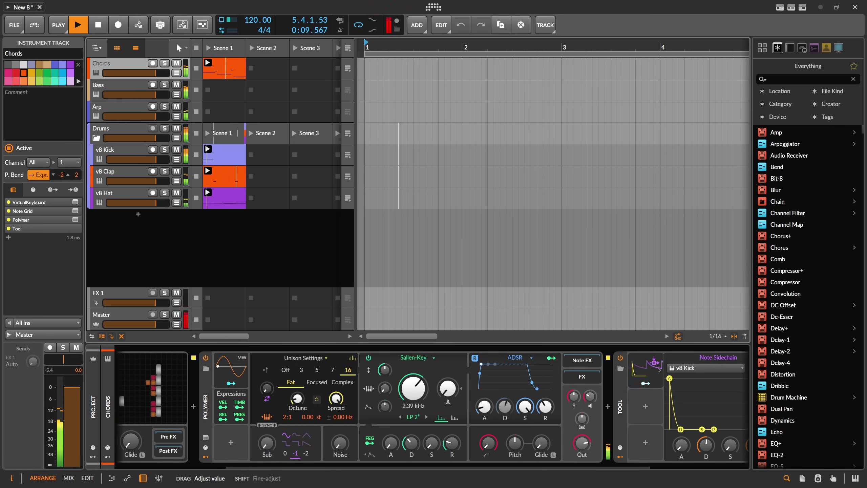
Undo the last frequency-ratio change on the Chords Polymer and adjust its voice level to about -13.3 dB
key(ctrl+z)
drag(589, 396, 590, 399)
key(ctrl+z)
key(ctrl+z)
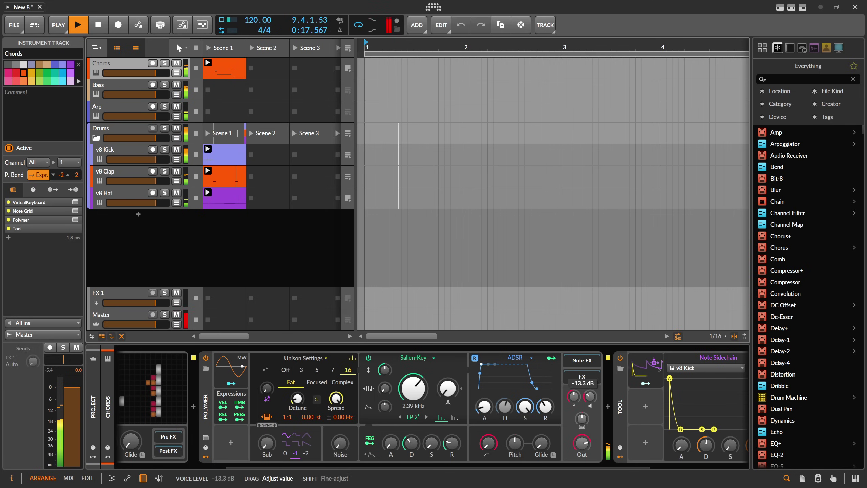
Lower the Chords Polymer's Sallen-Key filter cutoff to about 831 Hz and stop playback
key(ctrl+shift+z)
drag(414, 393, 414, 406)
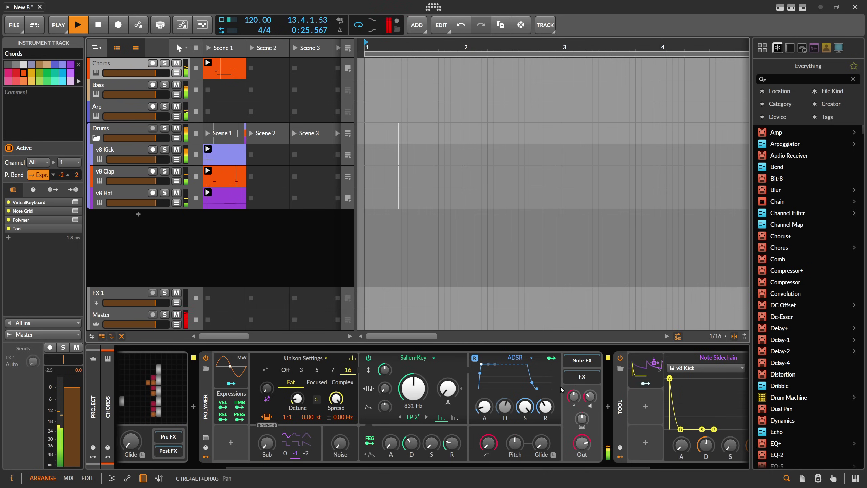
key(space)
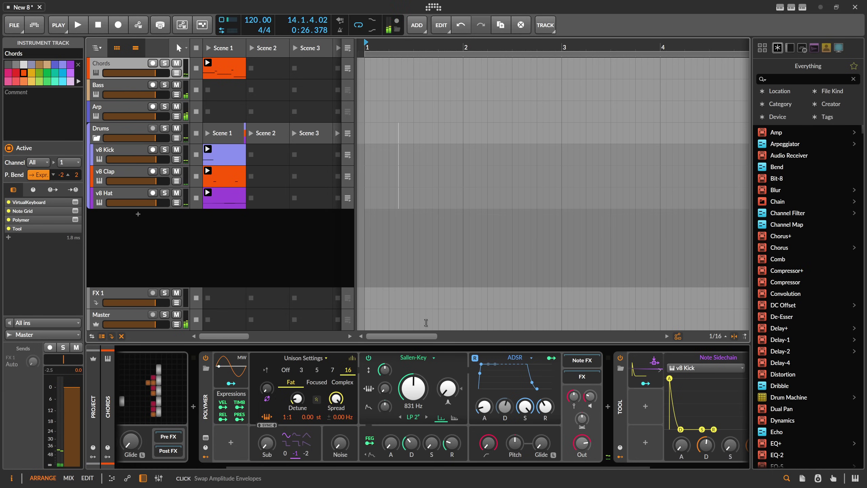
Open the Chords track's Note Grid patch, examine how its transposed and octave-shifted notes build the chord, and close it
drag(366, 48, 366, 17)
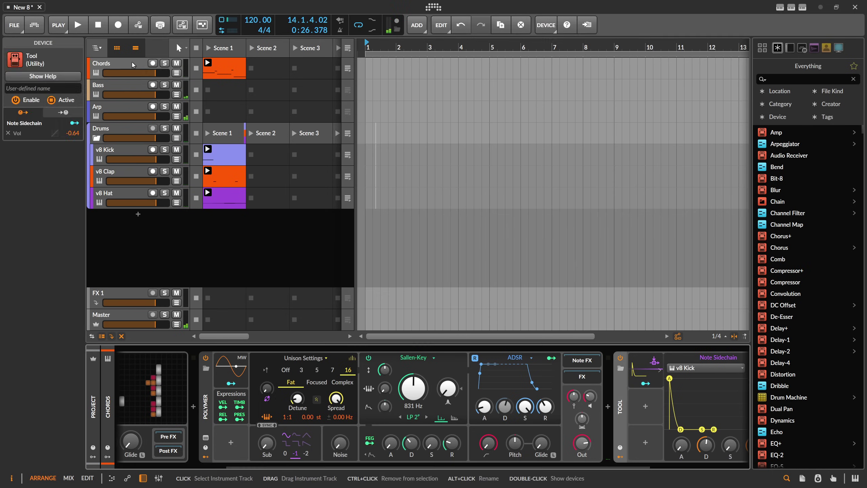
scroll(243, 424, up, 5)
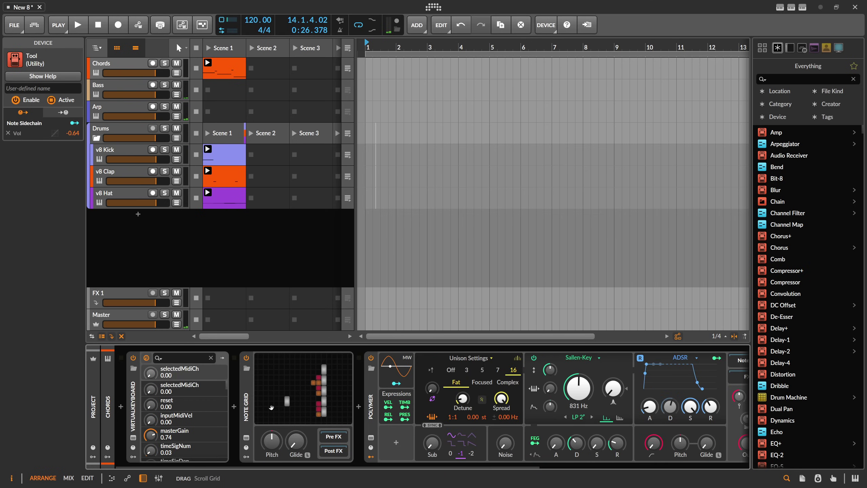
click(248, 400)
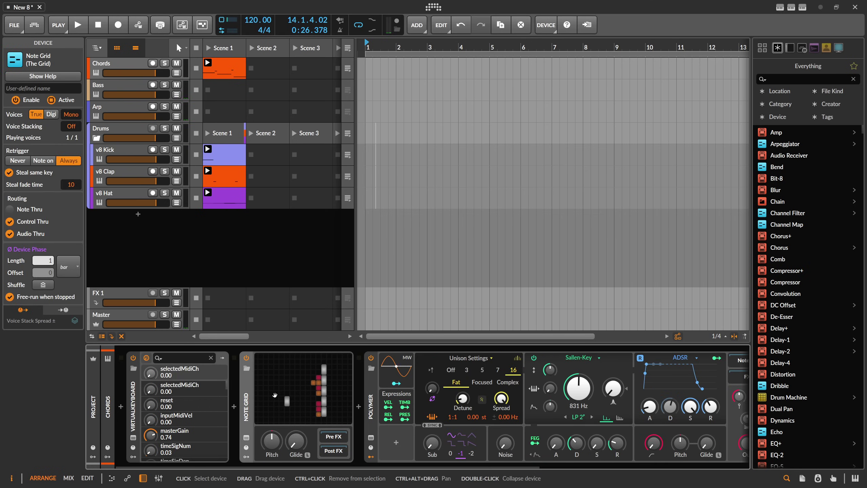
click(246, 437)
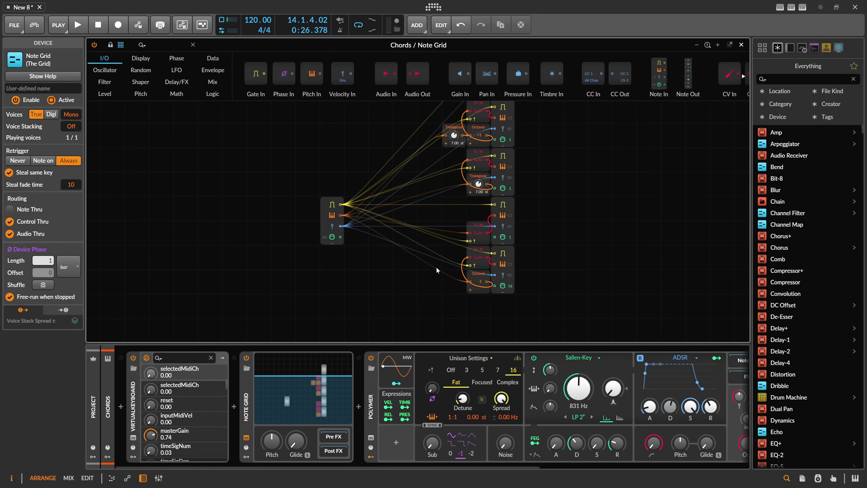
scroll(436, 270, up, 3)
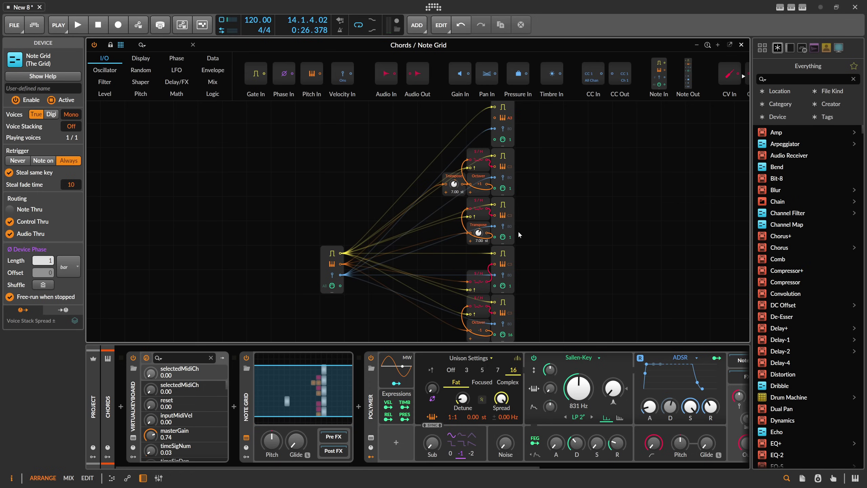
scroll(406, 263, up, 3)
scroll(406, 261, down, 4)
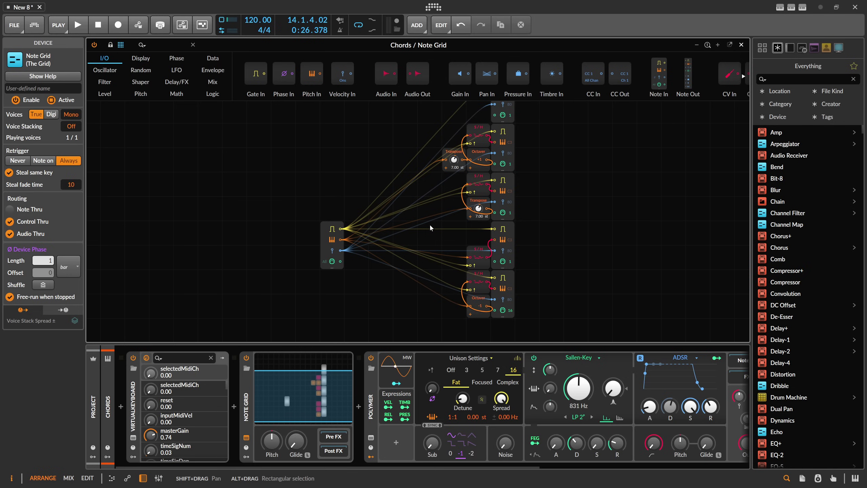
click(741, 44)
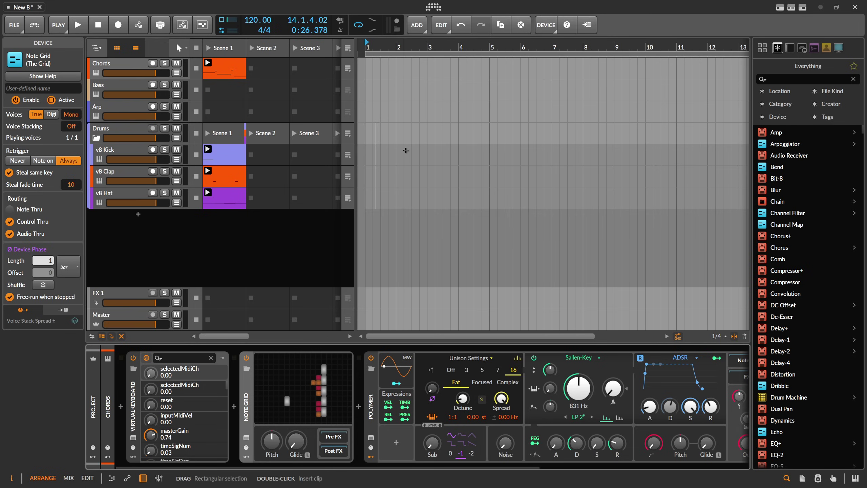